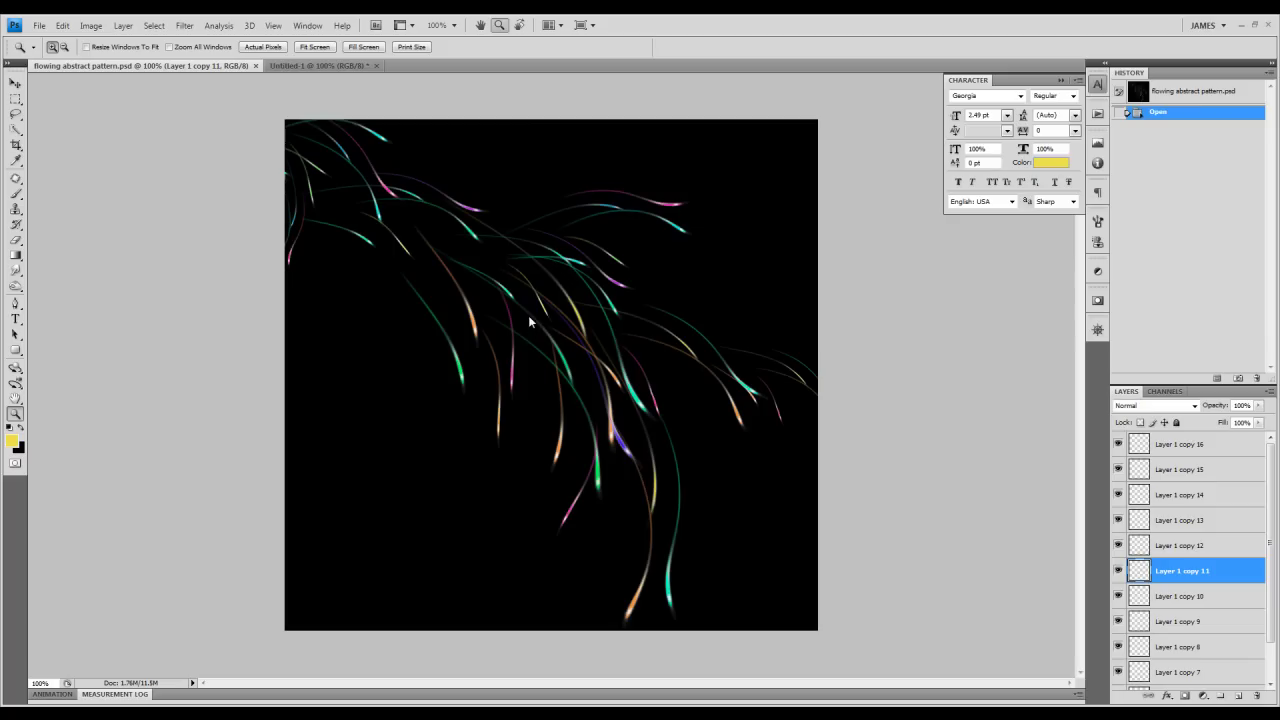
# Step: Switch to the black Untitled-1 document and add an empty Layer 1 above the Background
pyautogui.click(310, 66)
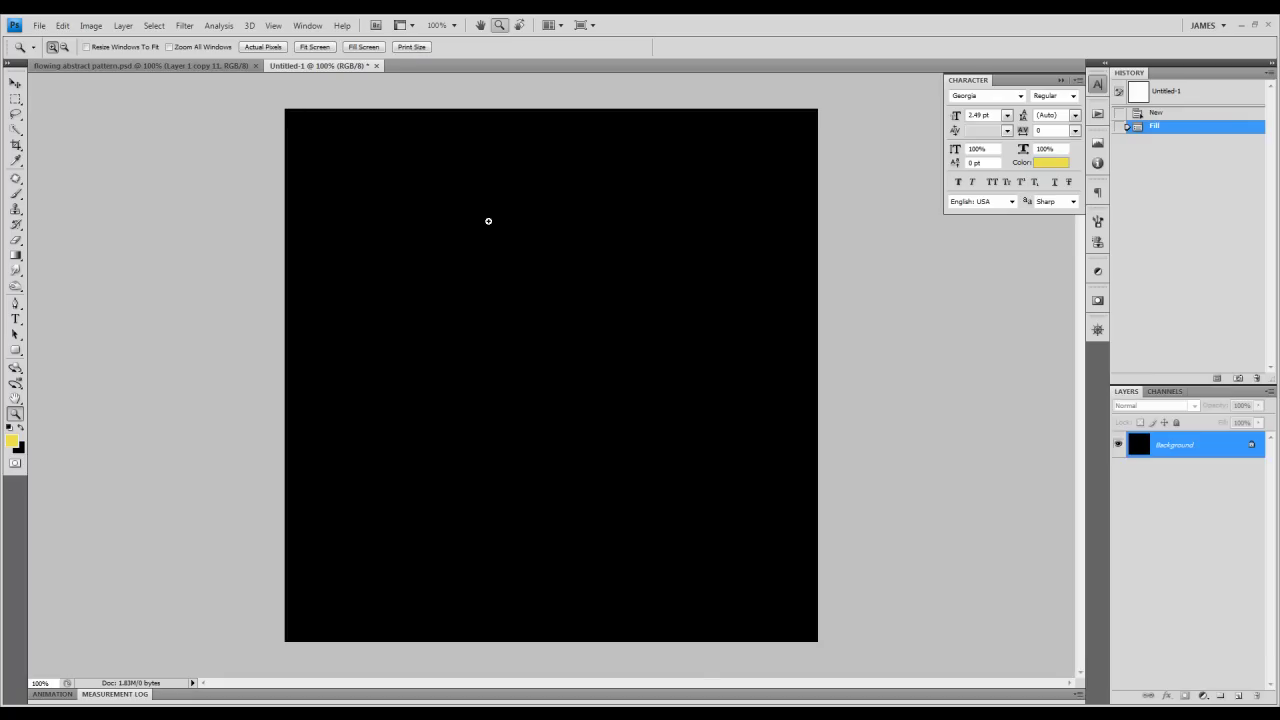
pyautogui.hotkey('ctrl', 'shift', 'n')
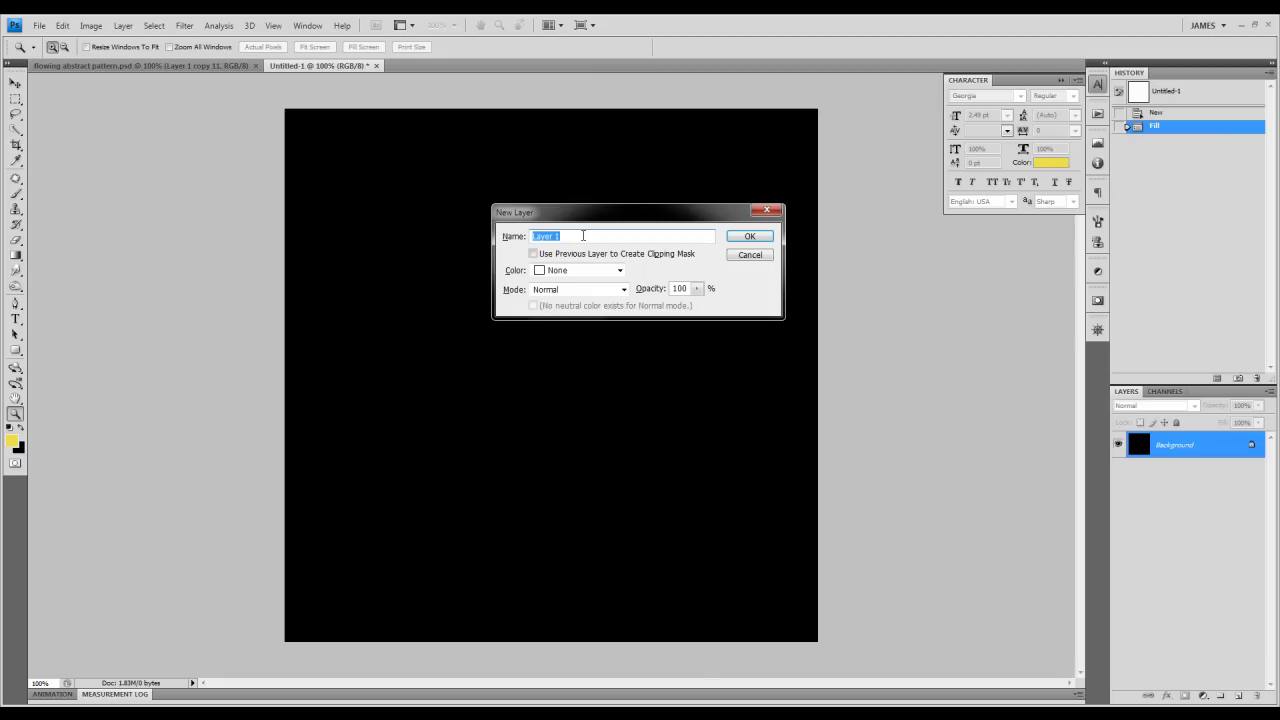
pyautogui.click(750, 237)
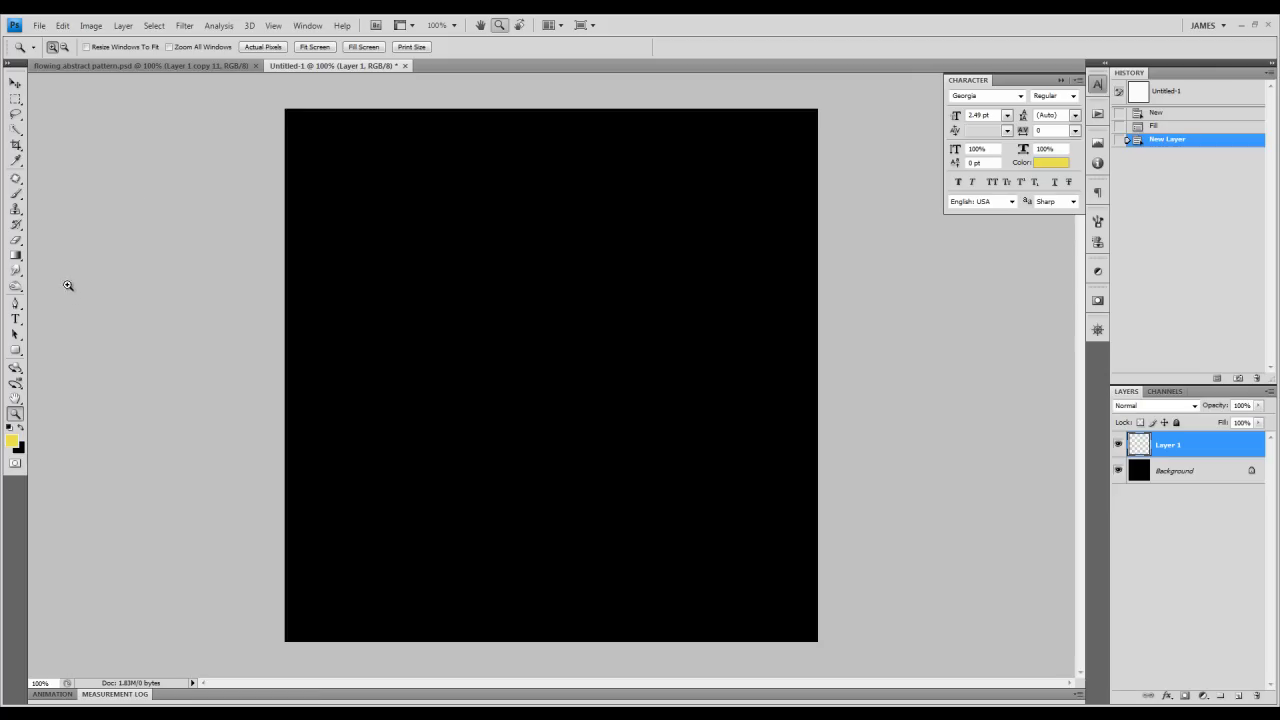
# Step: Set up the Brush tool with the hard 3 px preset and yellow #f1de00 foreground colour
pyautogui.click(15, 193)
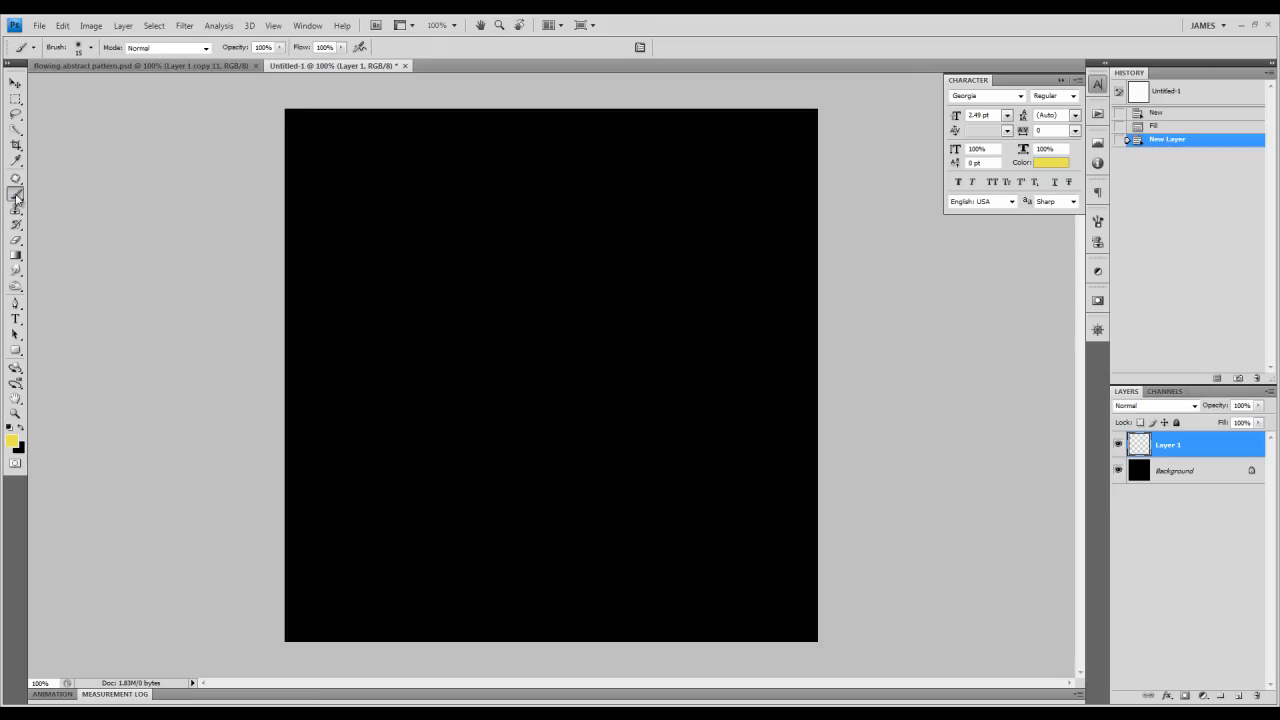
pyautogui.click(92, 48)
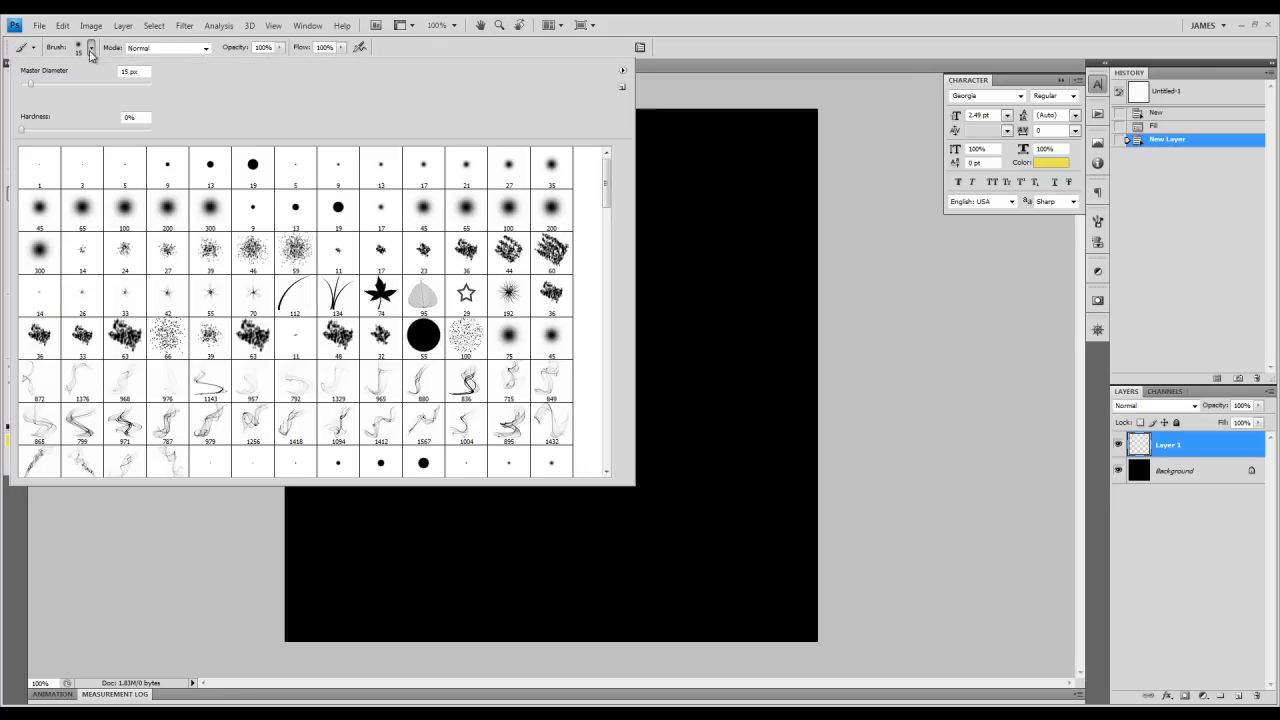
pyautogui.click(80, 172)
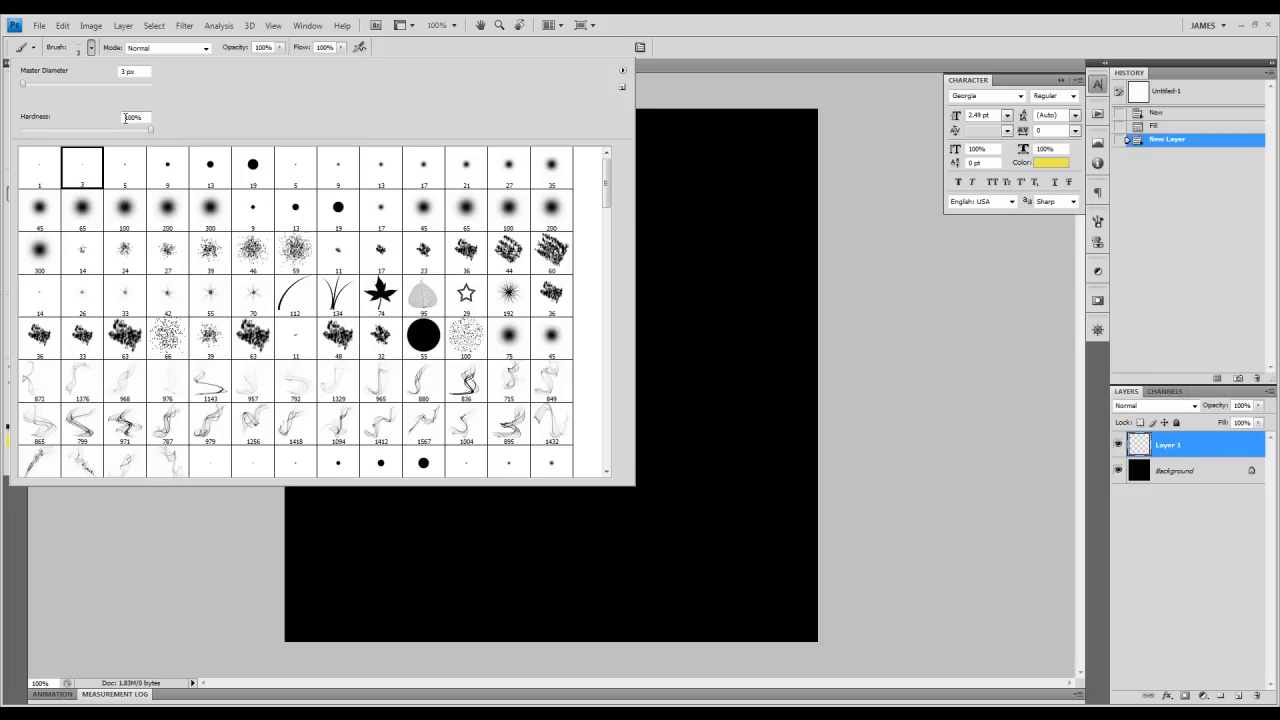
pyautogui.doubleClick(82, 168)
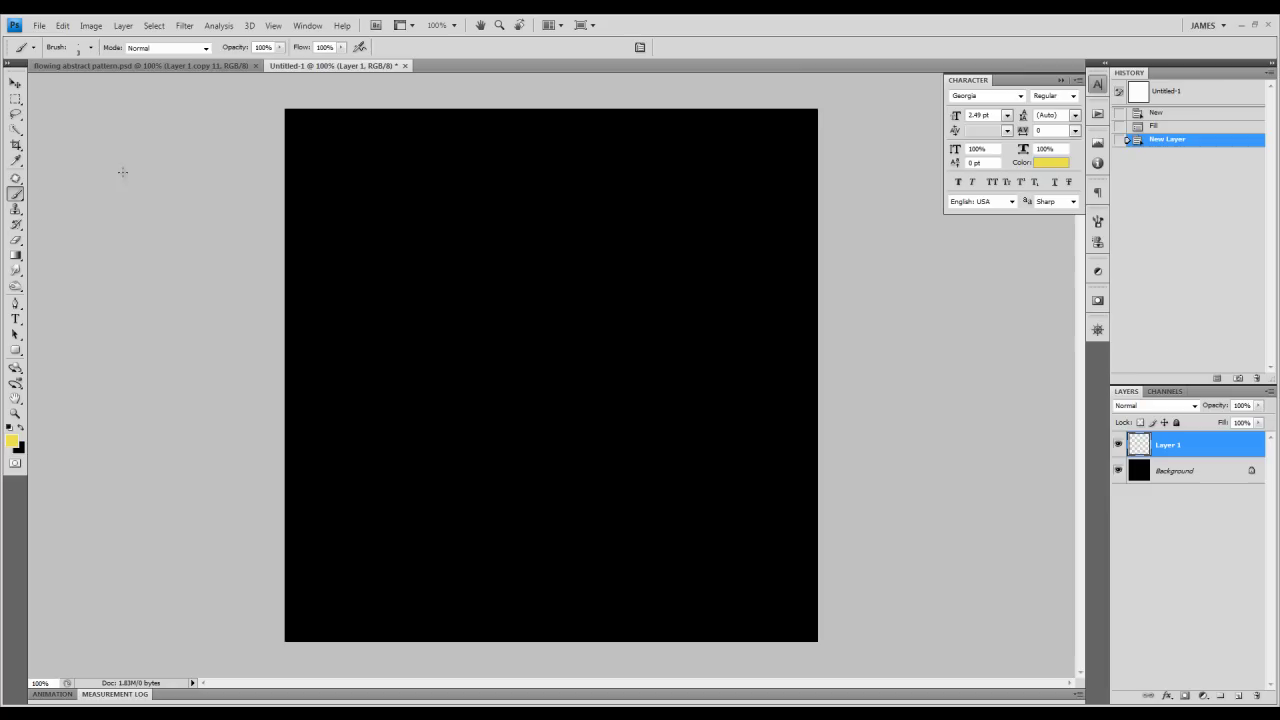
pyautogui.click(12, 441)
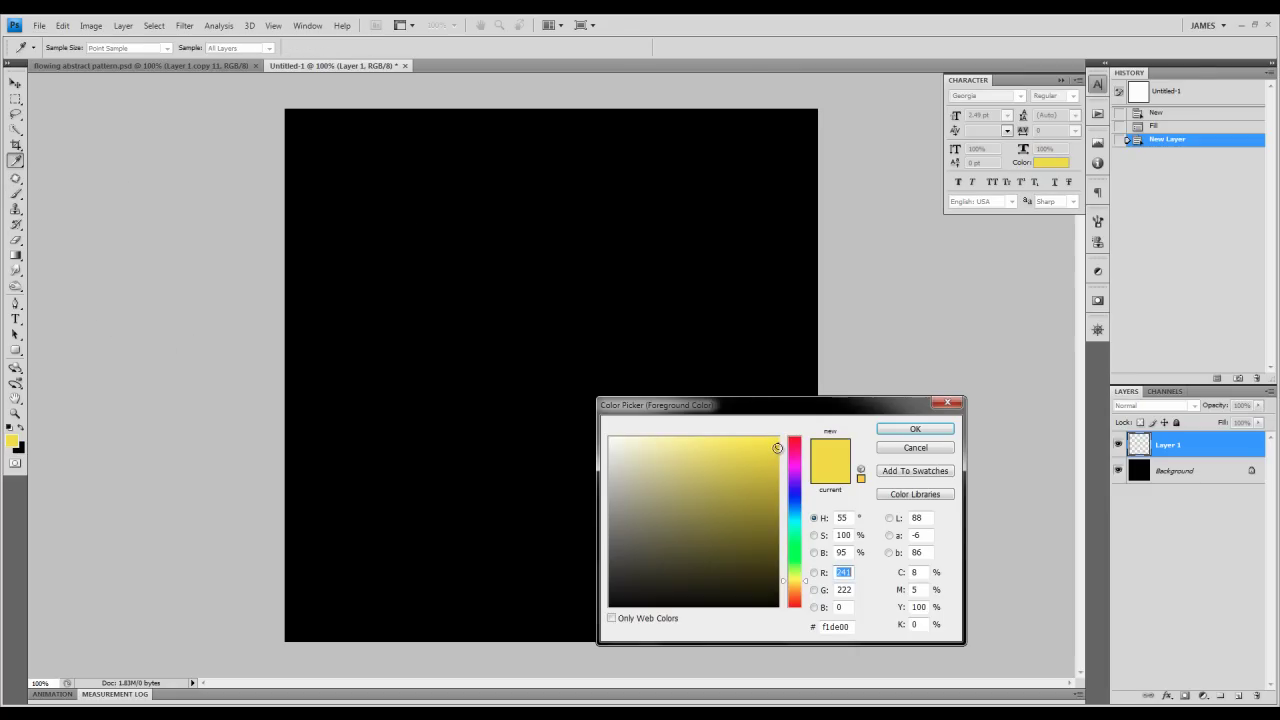
pyautogui.click(895, 430)
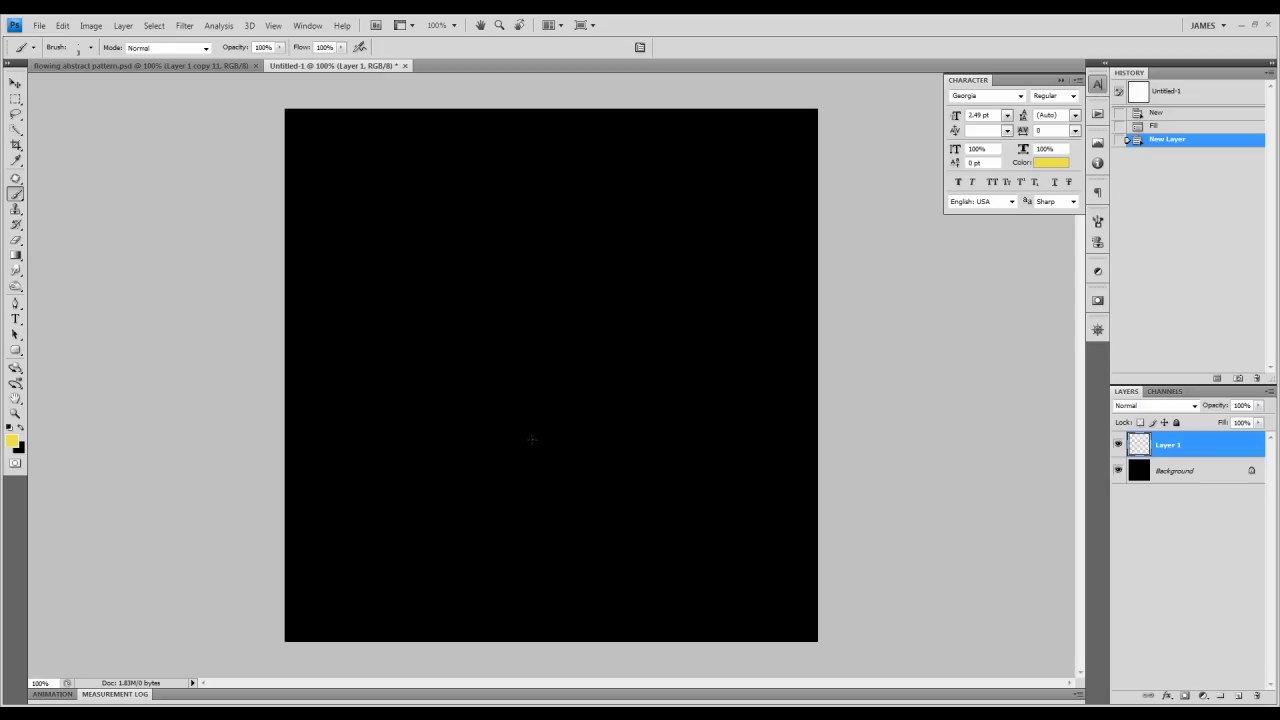
# Step: Paint a straight vertical yellow line upward from near the canvas centre on Layer 1
pyautogui.moveTo(512, 443); pyautogui.dragTo(512, 291)
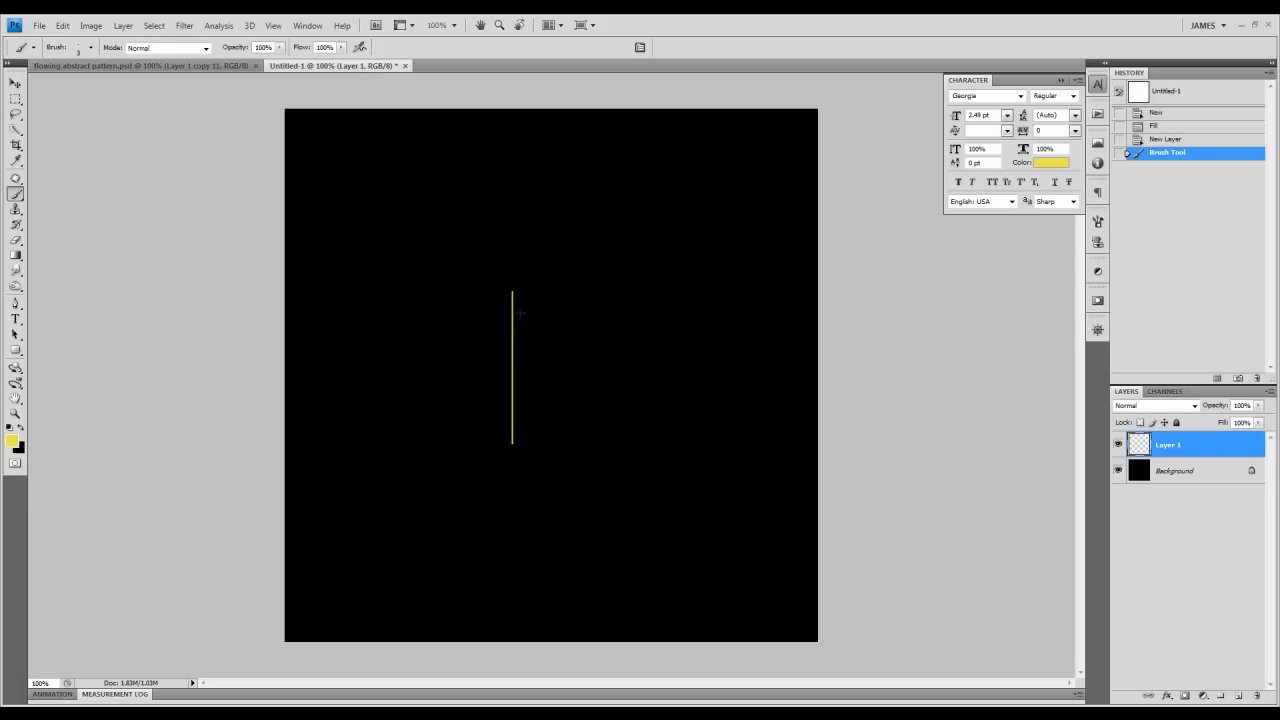
# Step: Add a layer mask to Layer 1 and set the Eraser to 45% flow, 70% opacity, 200 px
pyautogui.click(1184, 697)
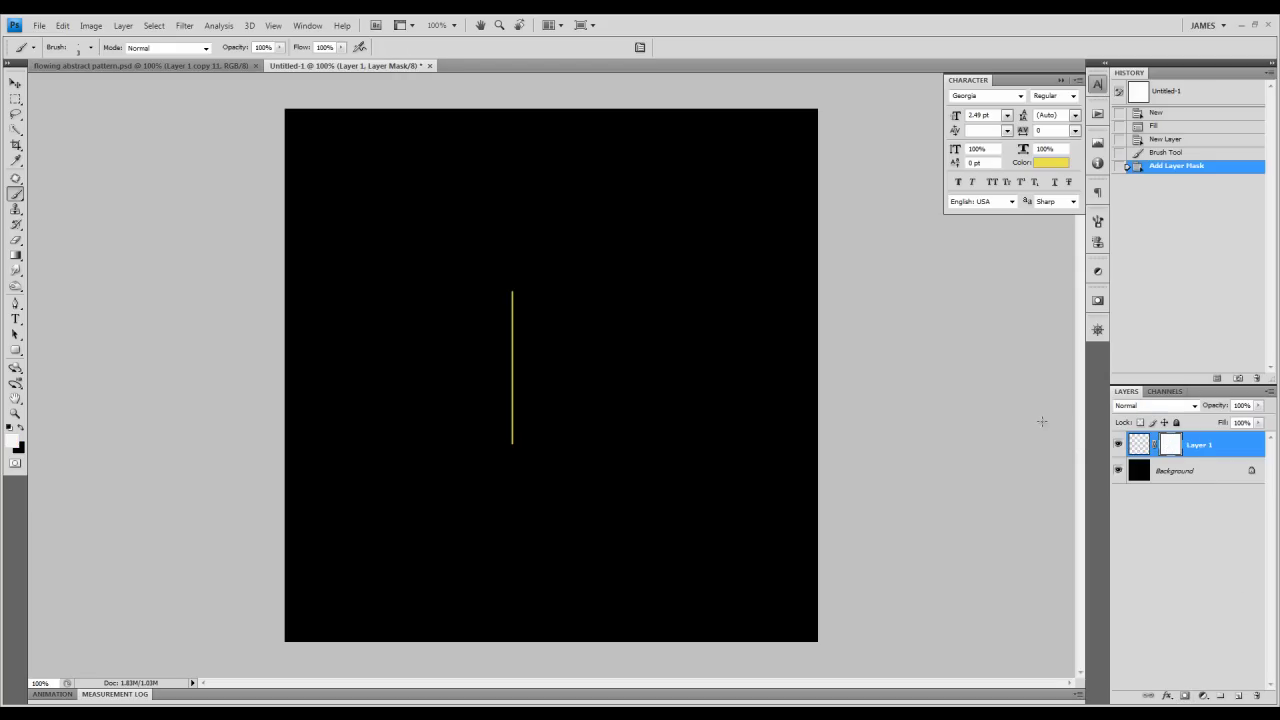
pyautogui.click(15, 241)
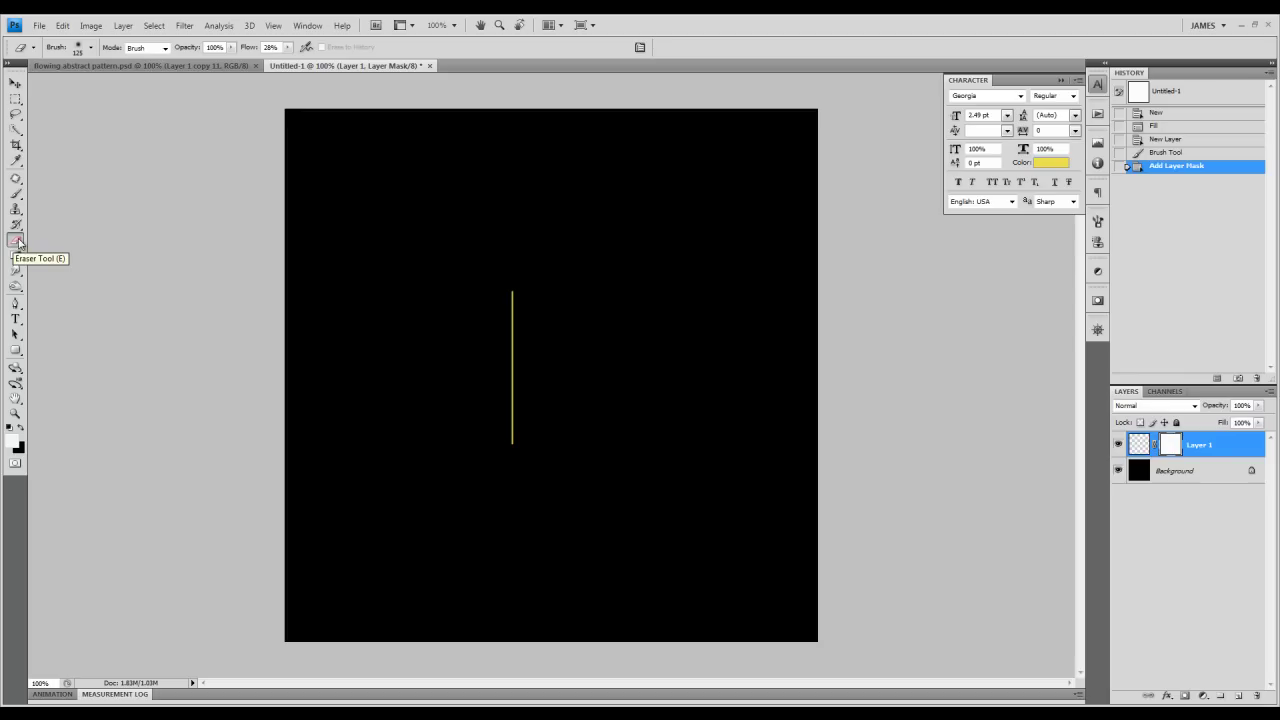
pyautogui.click(289, 51)
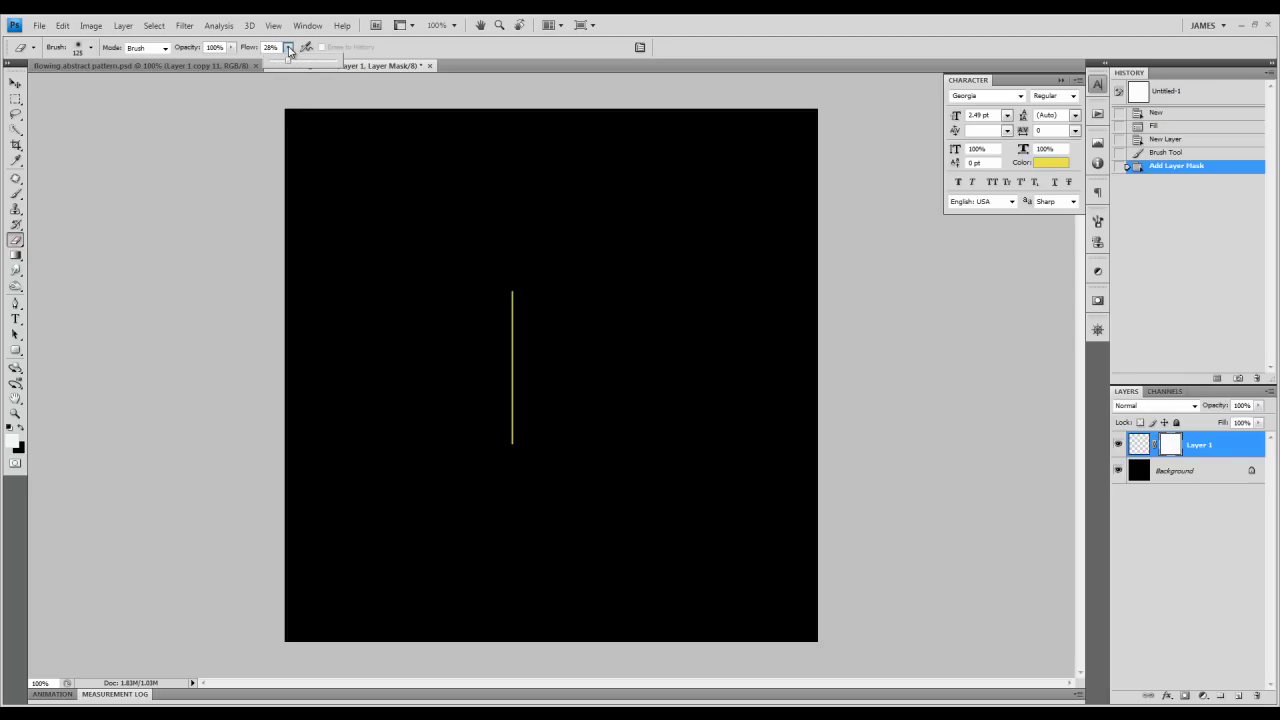
pyautogui.moveTo(288, 63); pyautogui.dragTo(298, 63)
pyautogui.click(232, 50)
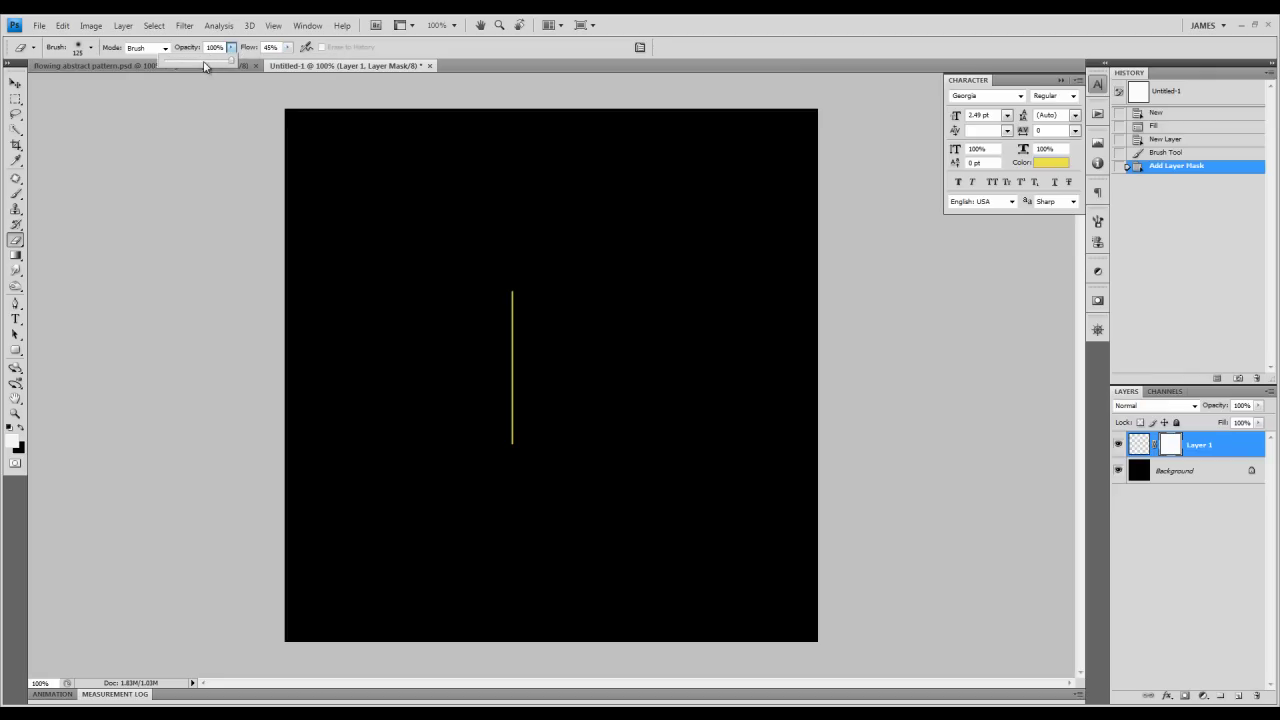
pyautogui.moveTo(207, 62); pyautogui.dragTo(212, 66)
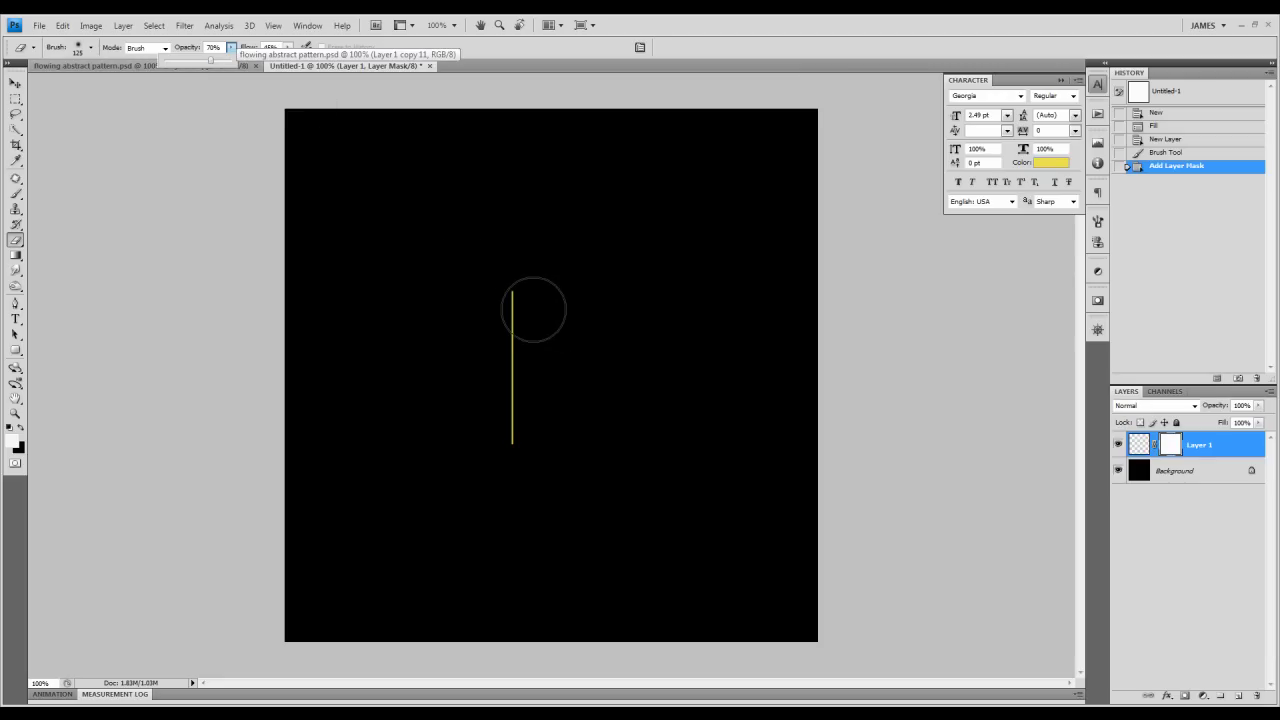
pyautogui.press(']')
pyautogui.press(']')
pyautogui.press(']')
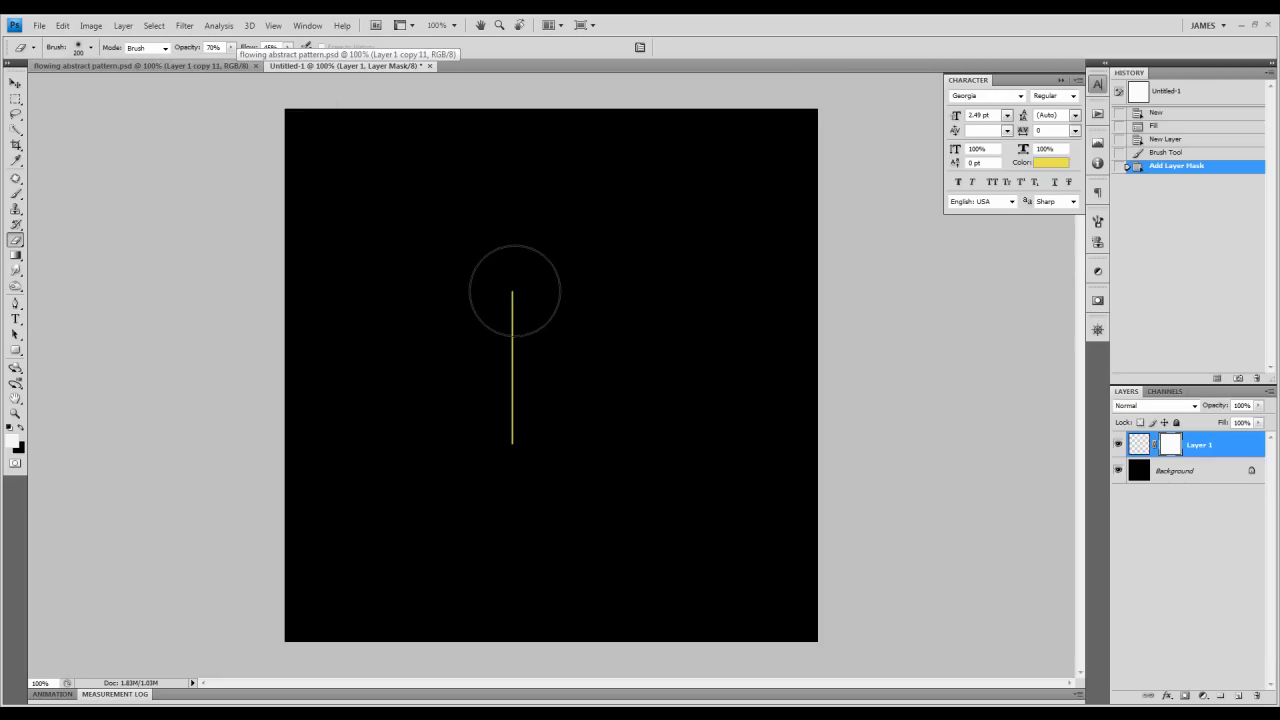
# Step: Erase the top of the yellow line on the mask, enlarging the eraser to 400 px
pyautogui.click(513, 291)
pyautogui.click(512, 292)
pyautogui.click(512, 292)
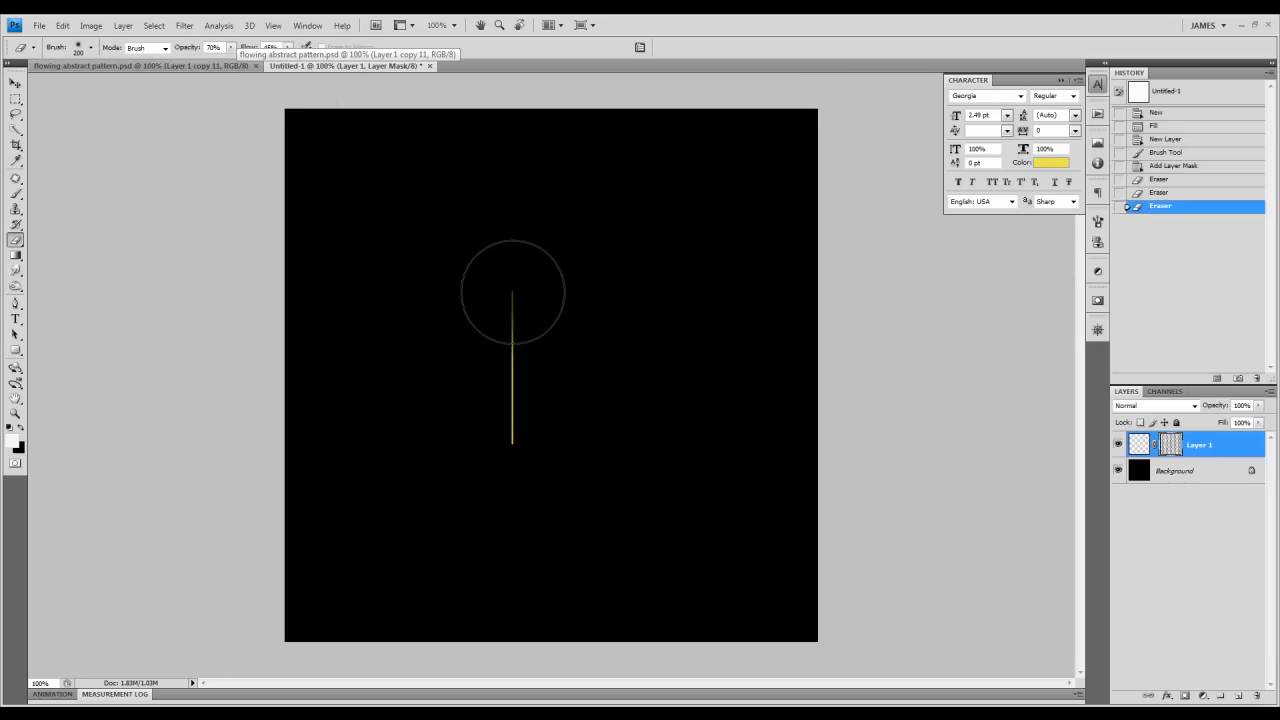
pyautogui.click(512, 292)
pyautogui.click(513, 278)
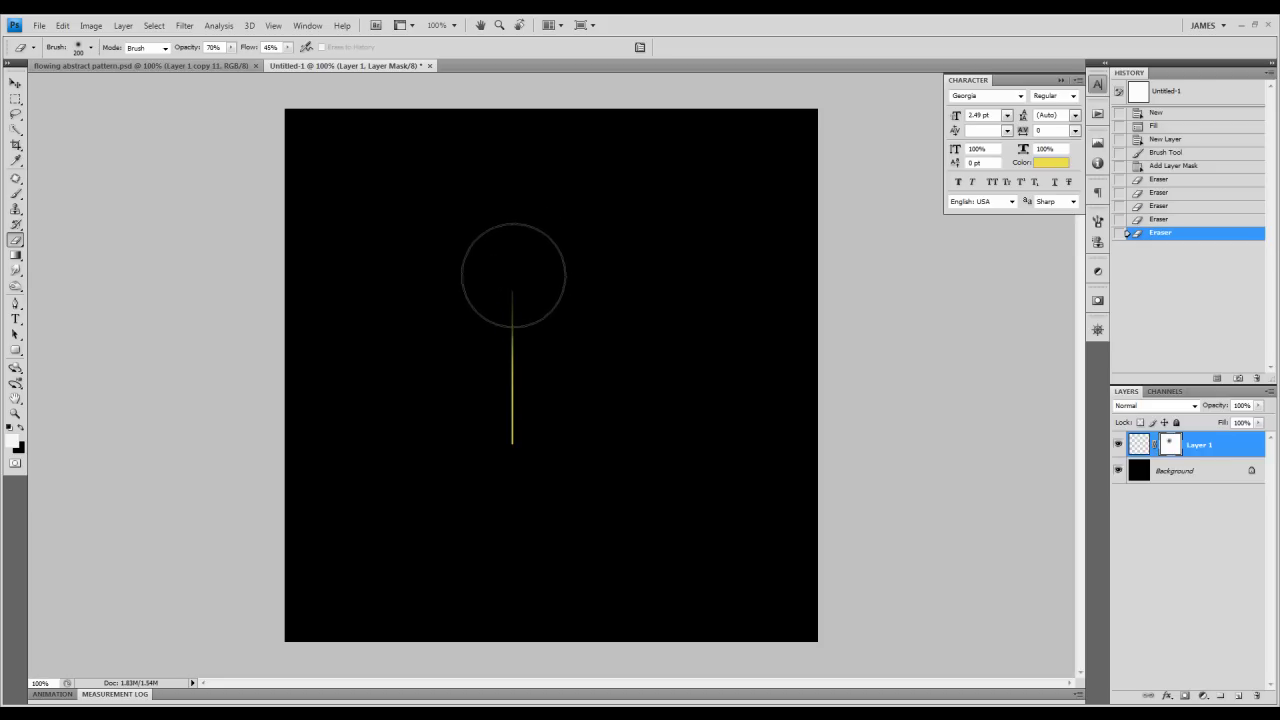
pyautogui.press(']')
pyautogui.press(']')
pyautogui.click(512, 300)
pyautogui.press(']')
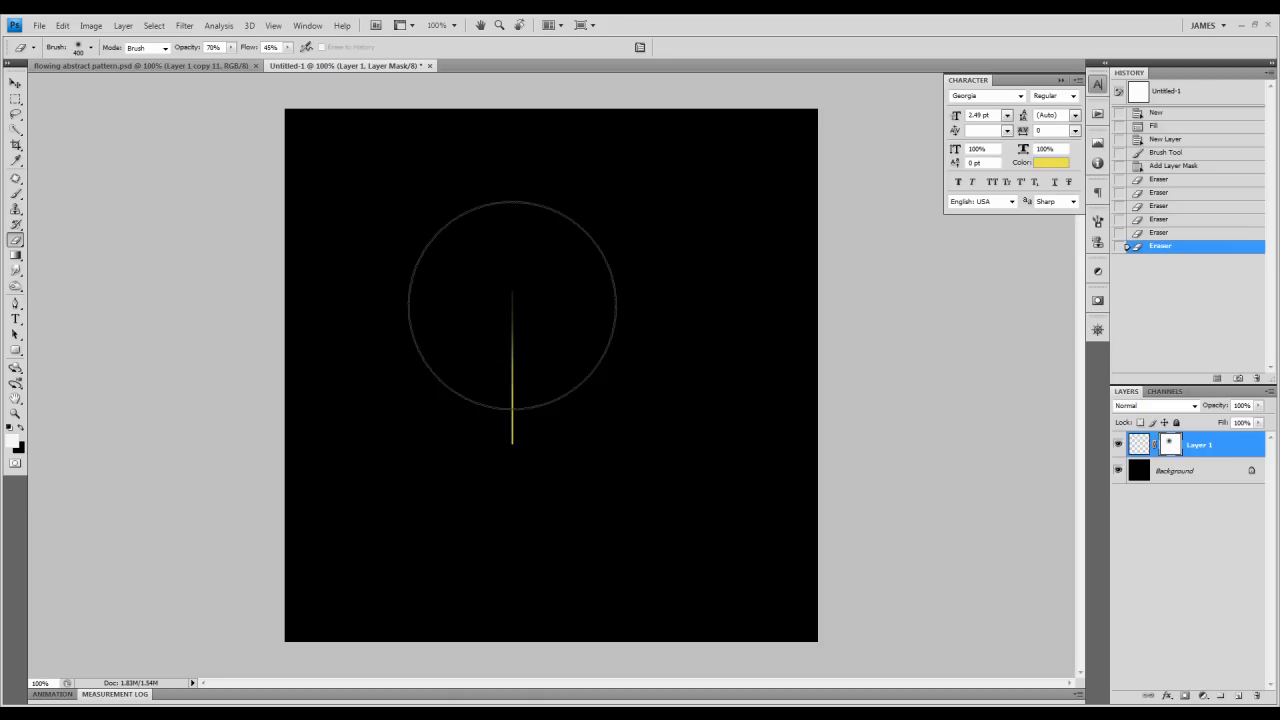
pyautogui.press('[')
# Step: Fade the middle and lower line with 200 then 125 px erasers, softening it evenly
pyautogui.click(512, 305)
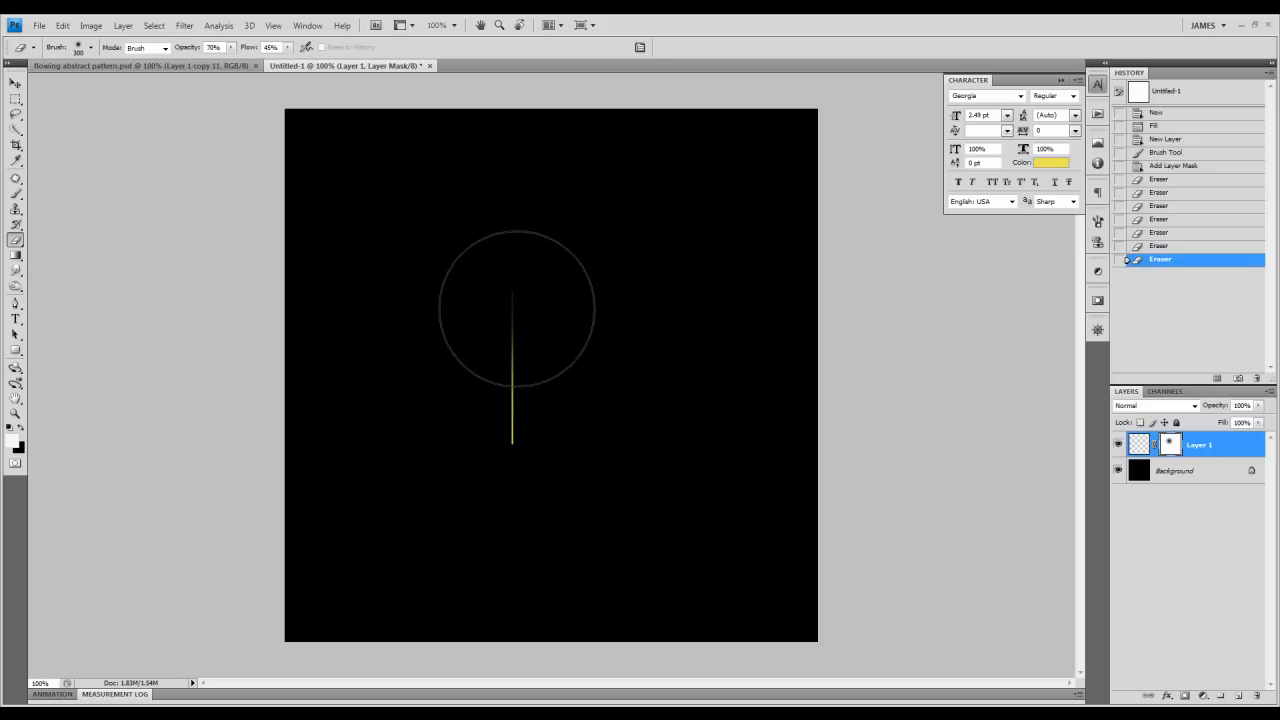
pyautogui.press('[')
pyautogui.click(512, 361)
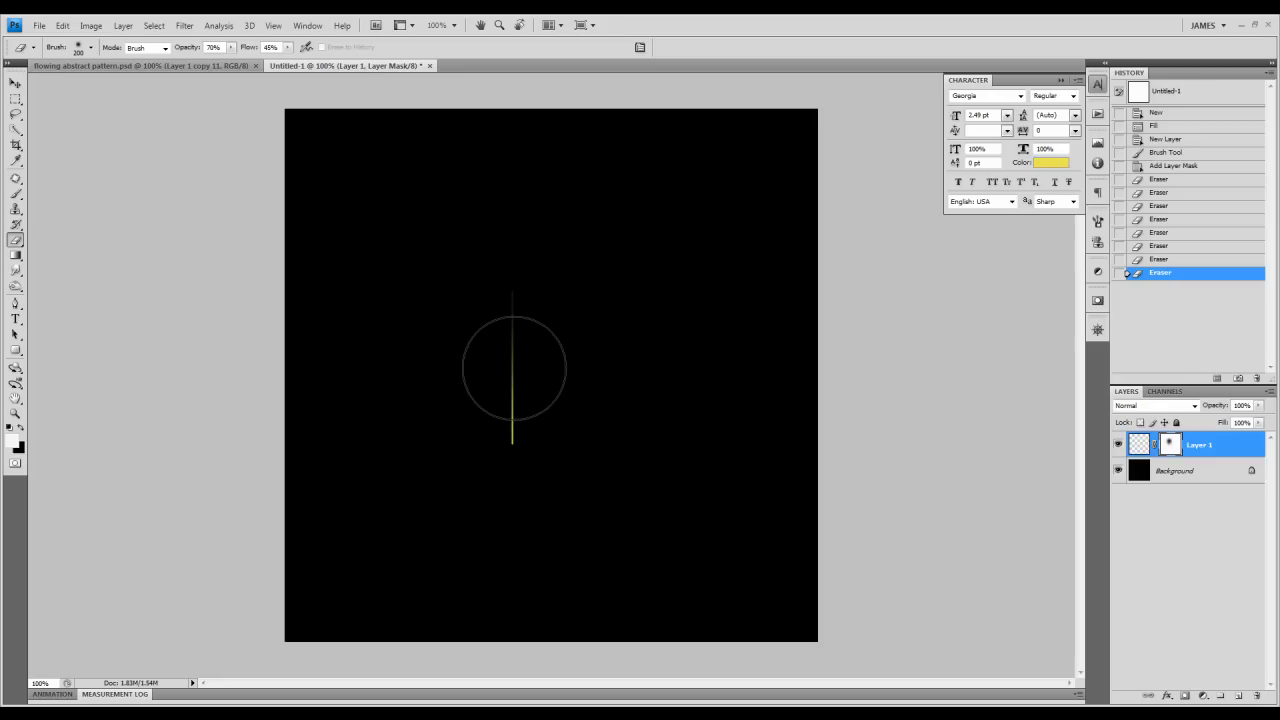
pyautogui.click(512, 362)
pyautogui.click(514, 362)
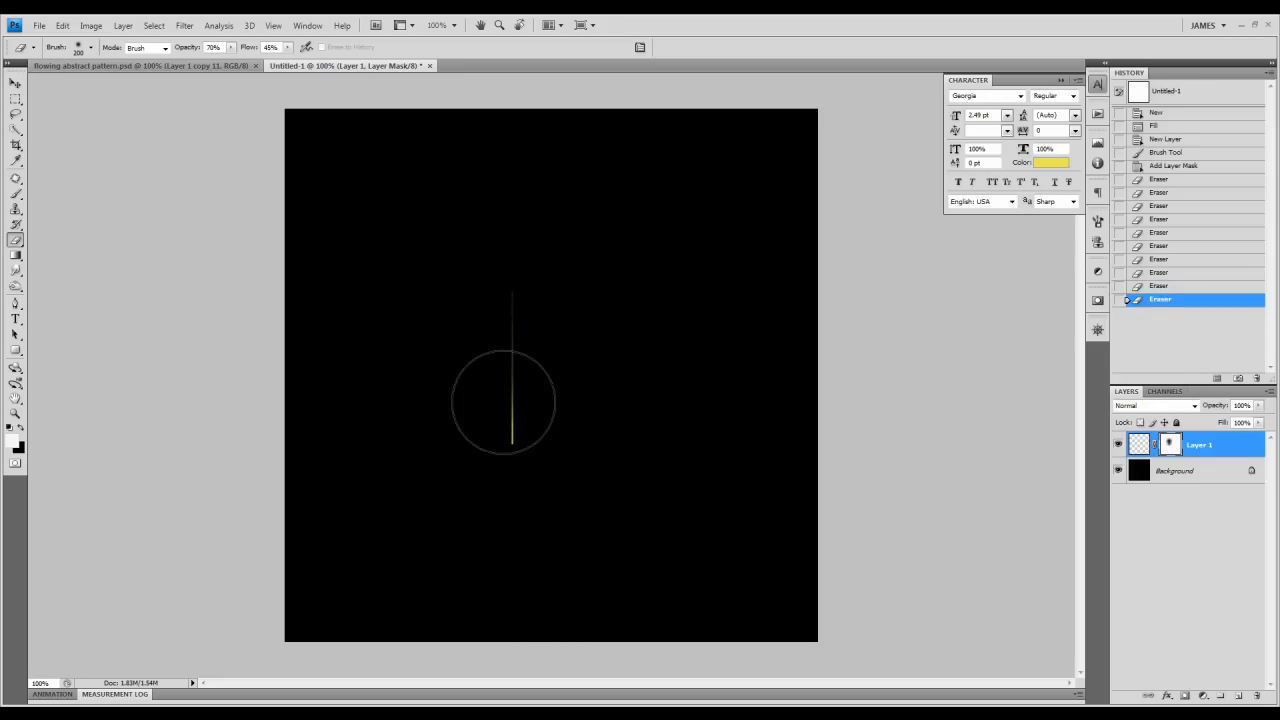
pyautogui.press('[')
pyautogui.press('[')
pyautogui.press('[')
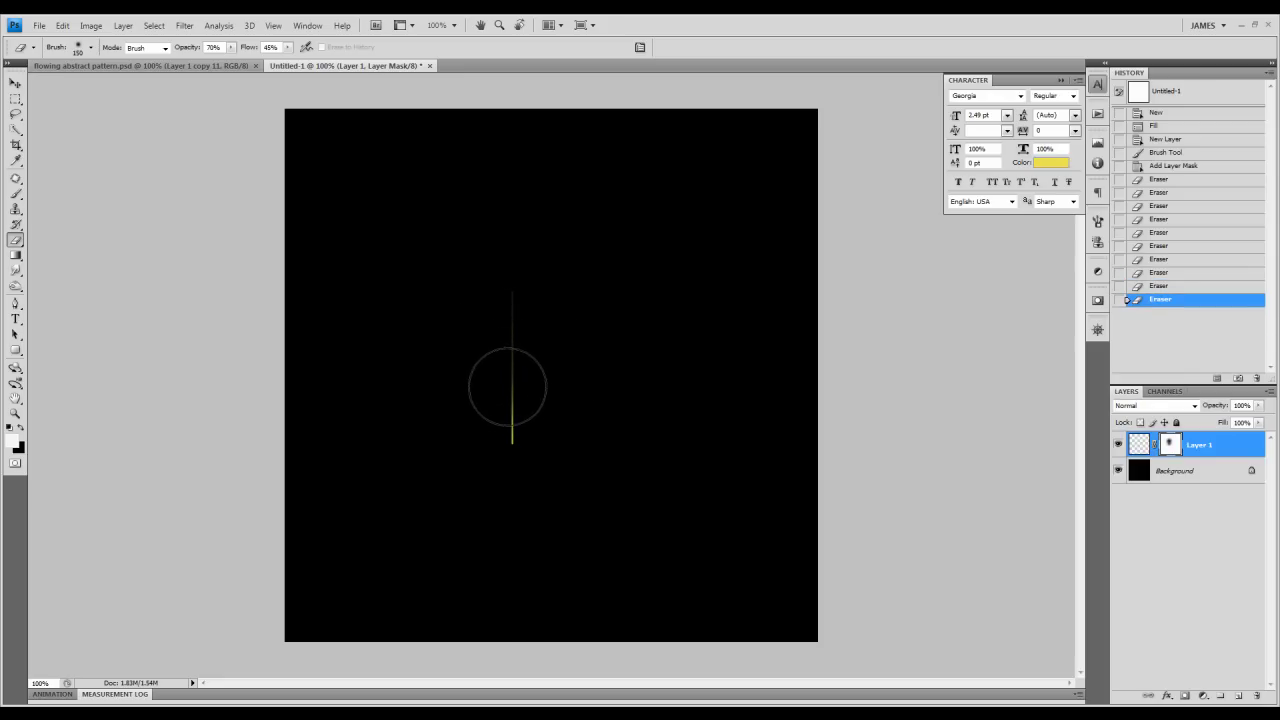
pyautogui.click(515, 385)
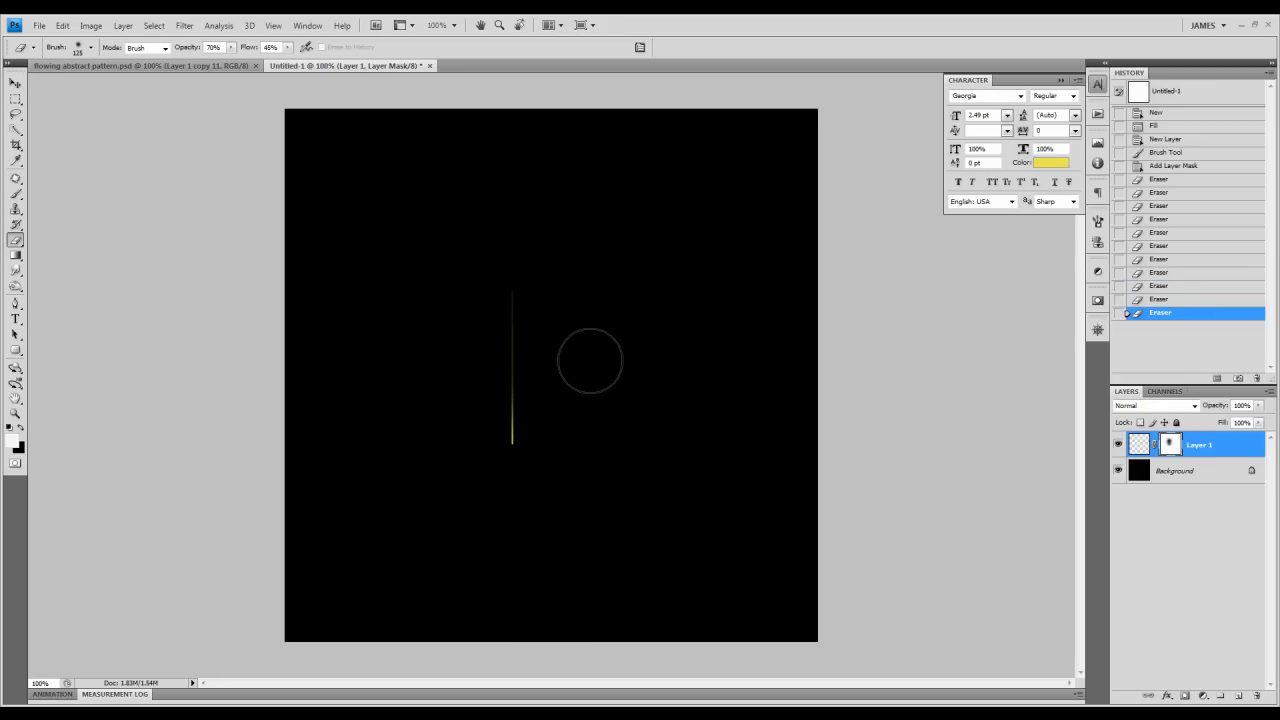
pyautogui.moveTo(517, 350)
pyautogui.mouseDown()
pyautogui.moveTo(517, 423)
pyautogui.moveTo(515, 398)
pyautogui.mouseUp()
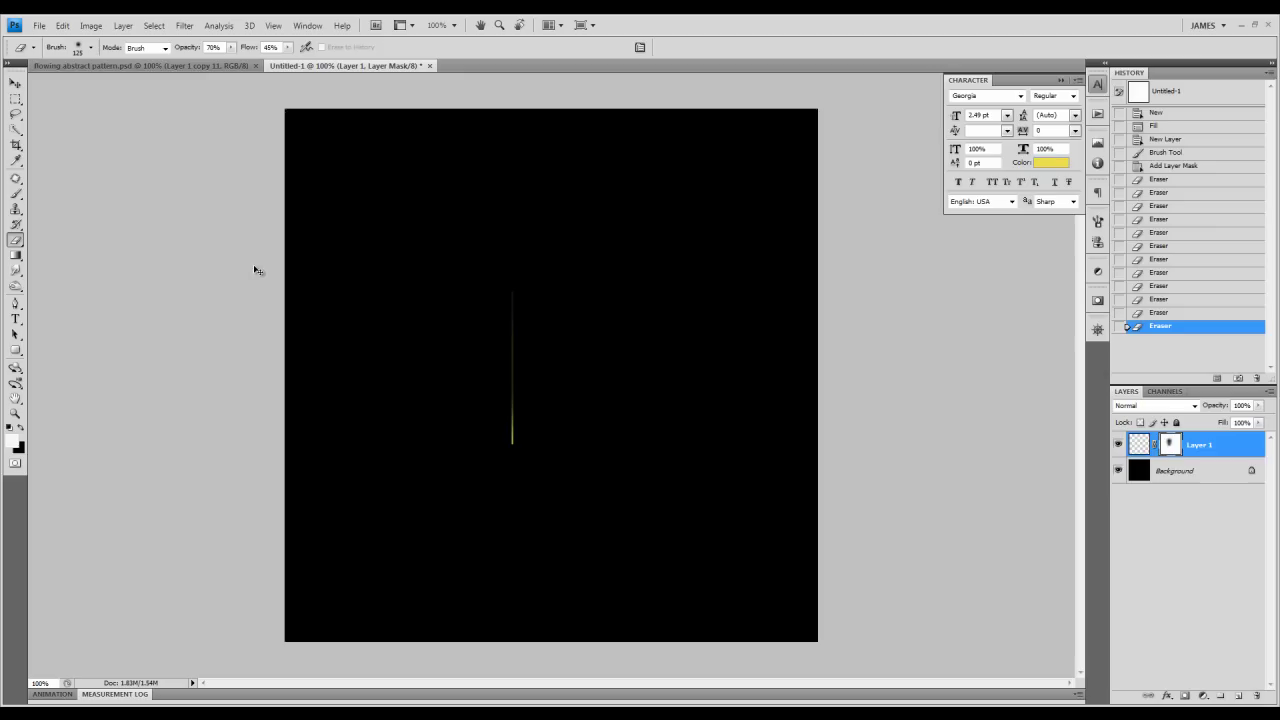
# Step: Rotate the faded yellow line about 30 degrees with Free Transform so it slants diagonally
pyautogui.hotkey('ctrl', 't')
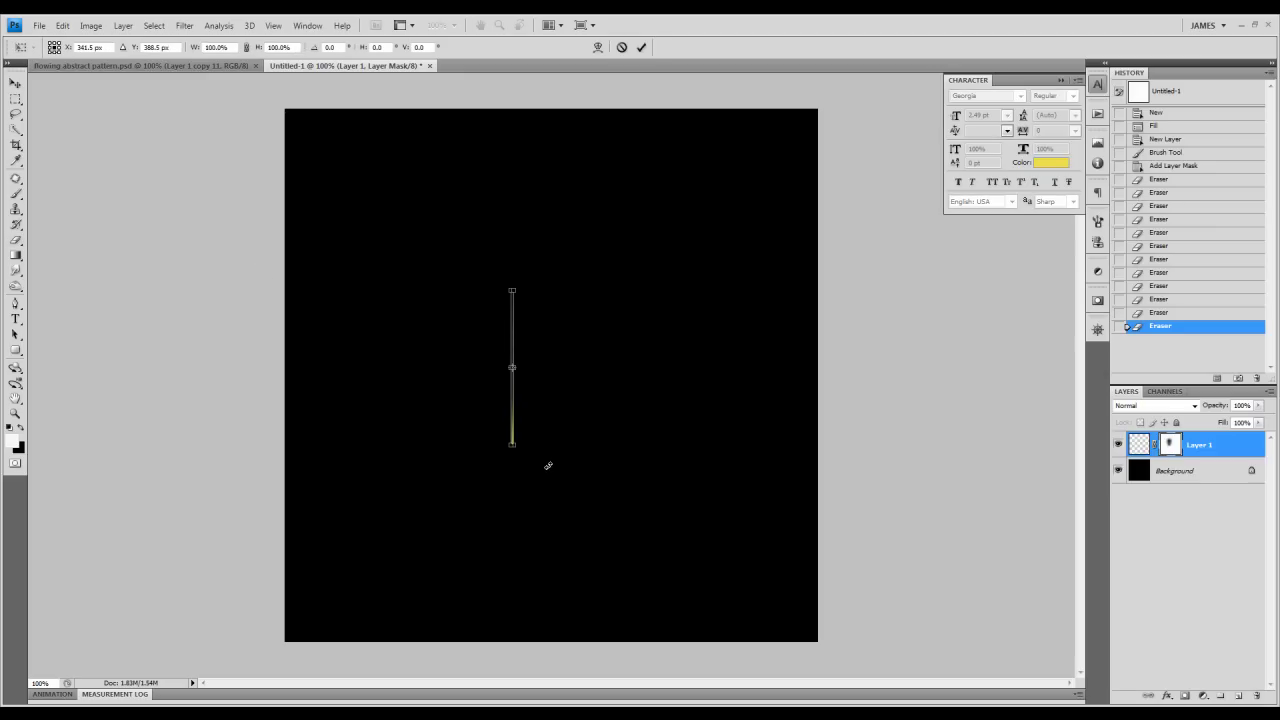
pyautogui.moveTo(547, 461); pyautogui.dragTo(589, 431)
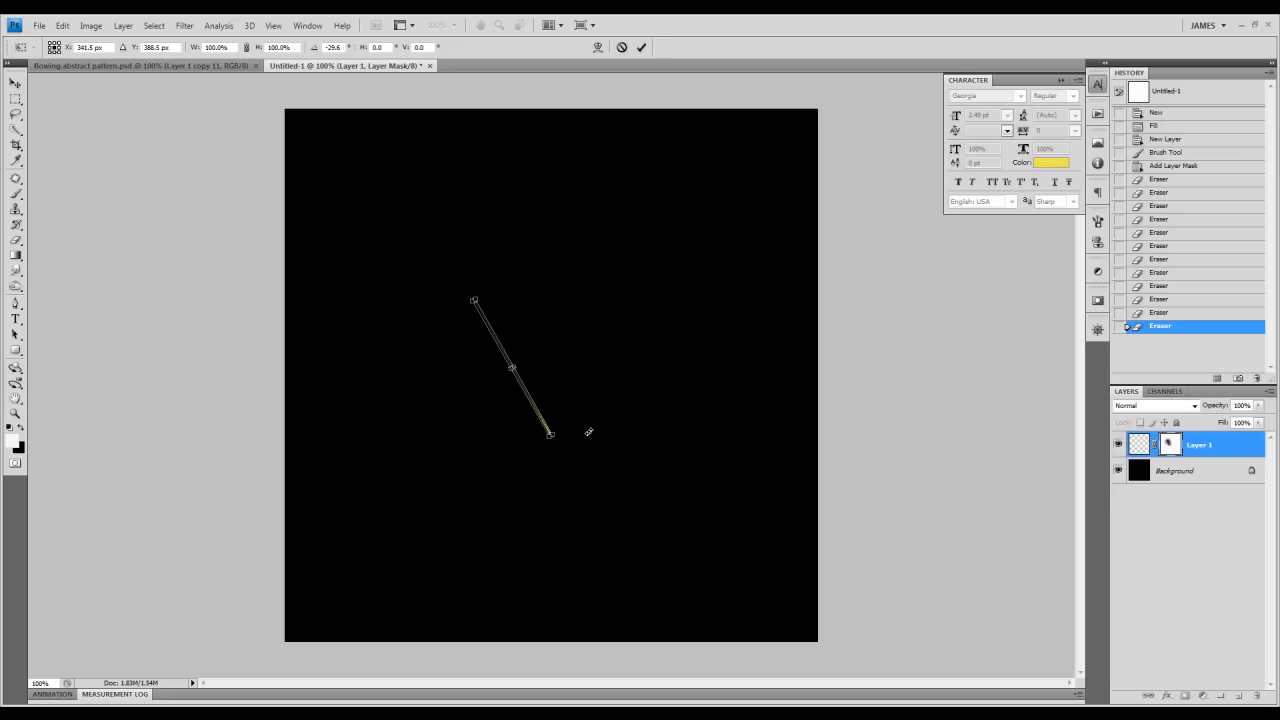
pyautogui.press('Return')
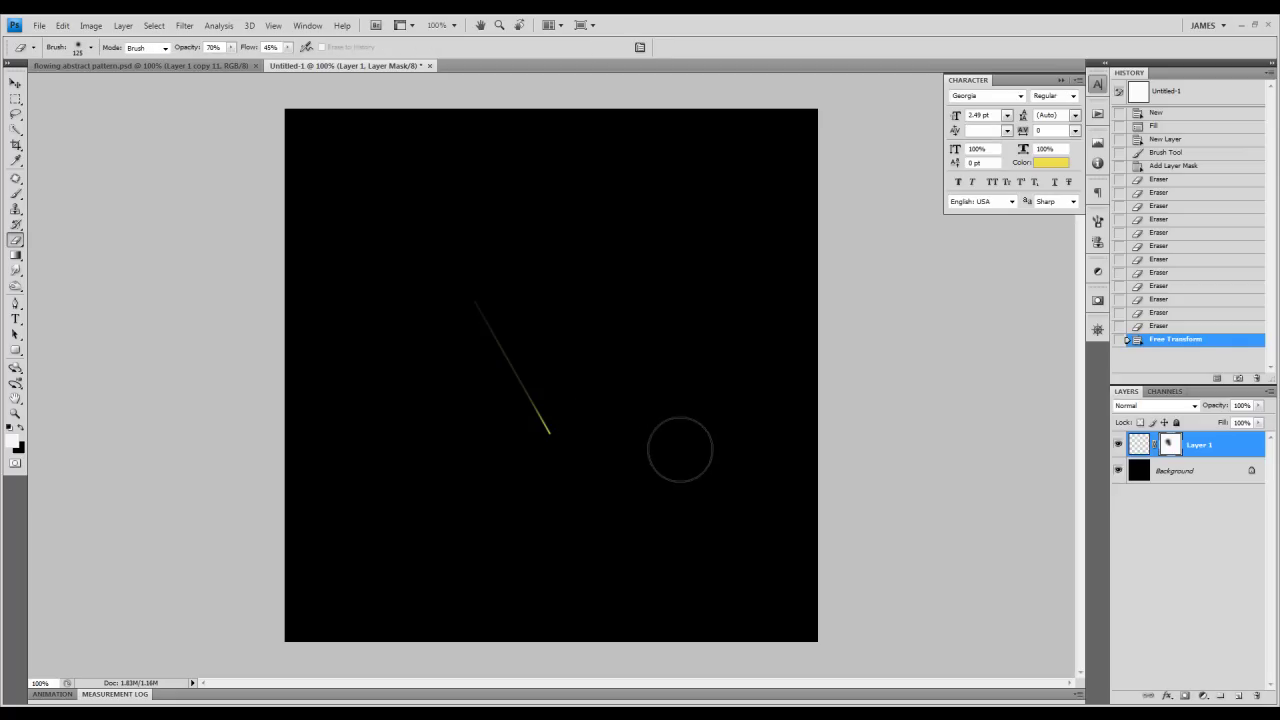
# Step: Duplicate Layer 1 twice and merge all three streak layers into Layer 1 copy 2
pyautogui.click(1140, 450)
pyautogui.hotkey('ctrl', 'j')
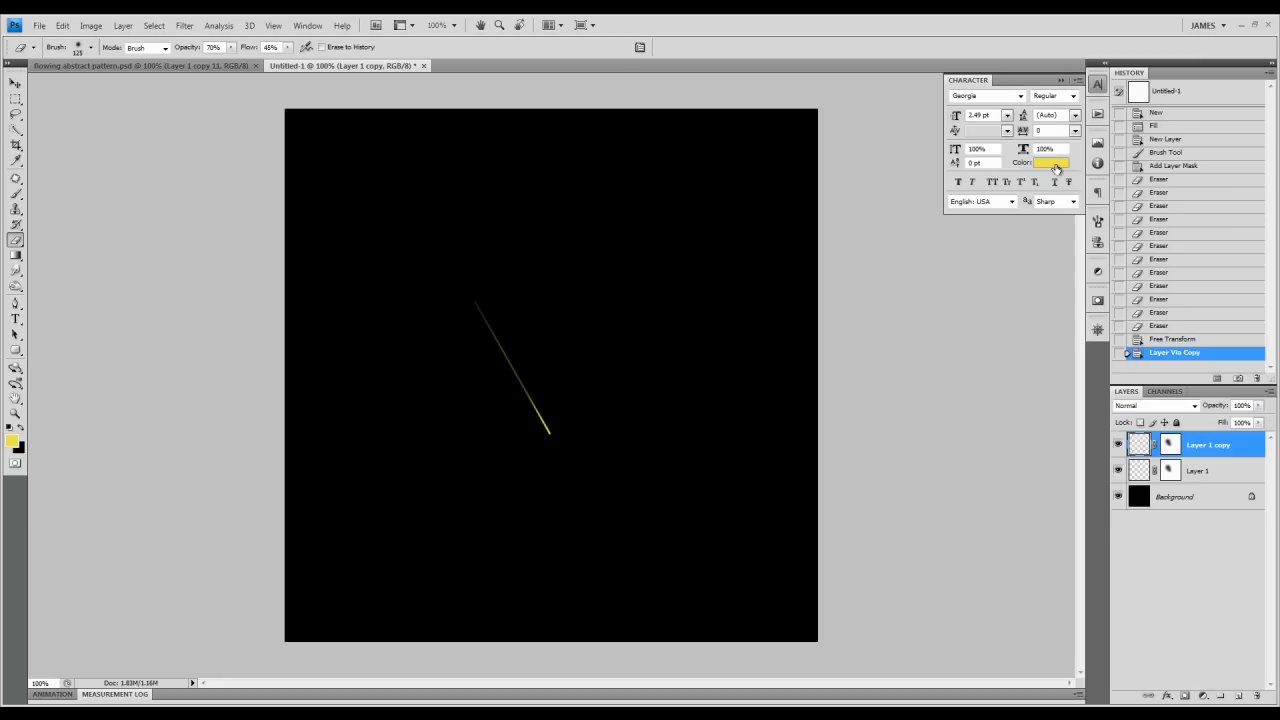
pyautogui.hotkey('ctrl', 'j')
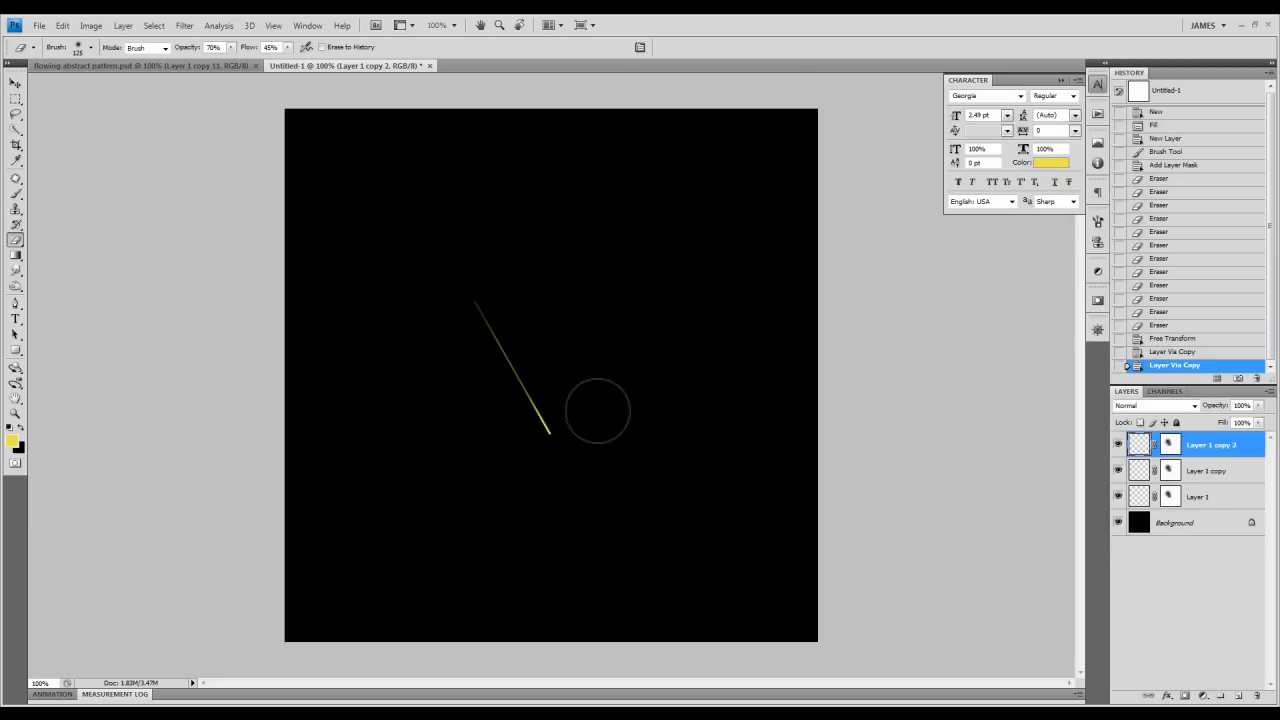
pyautogui.keyDown('shift'); pyautogui.click(1219, 497); pyautogui.keyUp('shift')
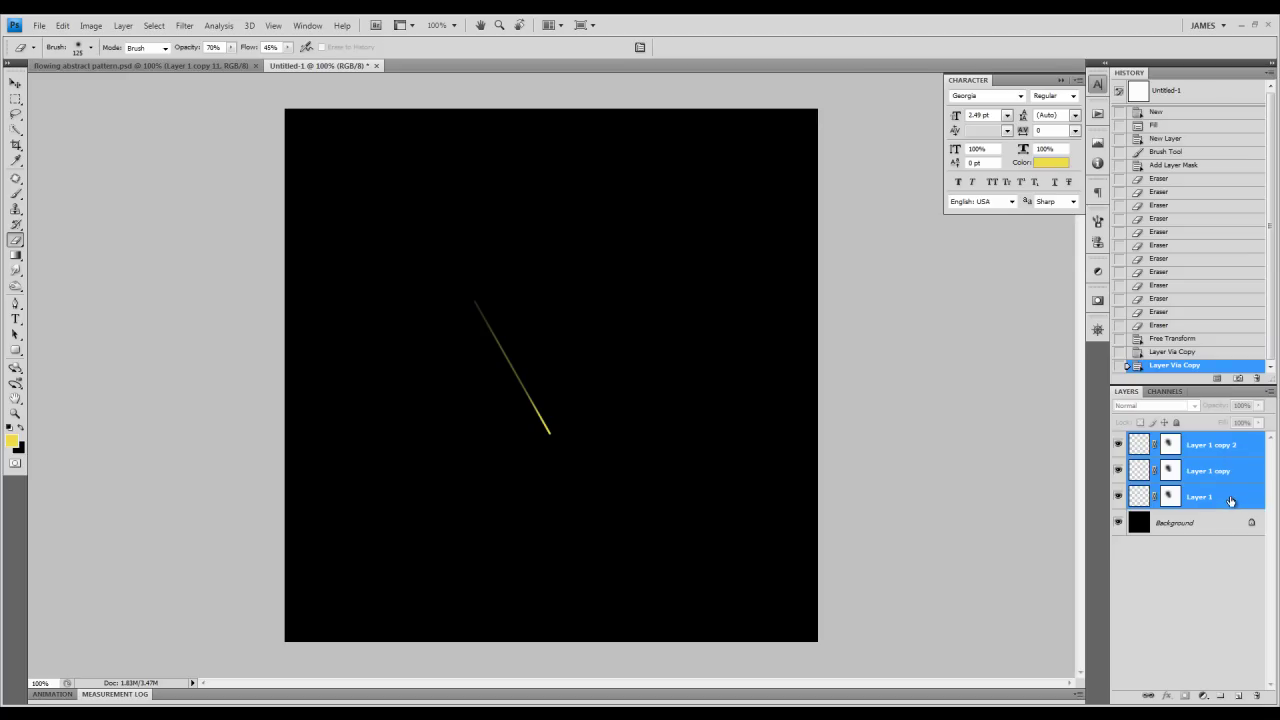
pyautogui.rightClick(1227, 500)
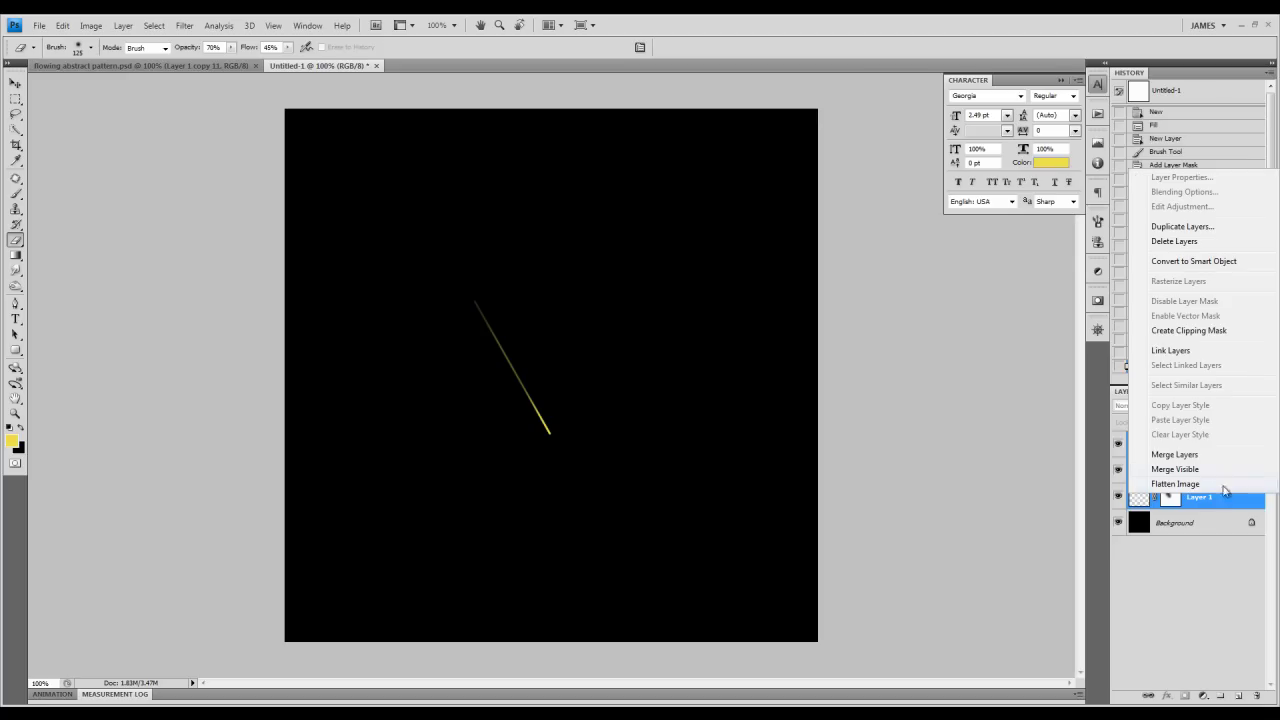
pyautogui.click(1175, 454)
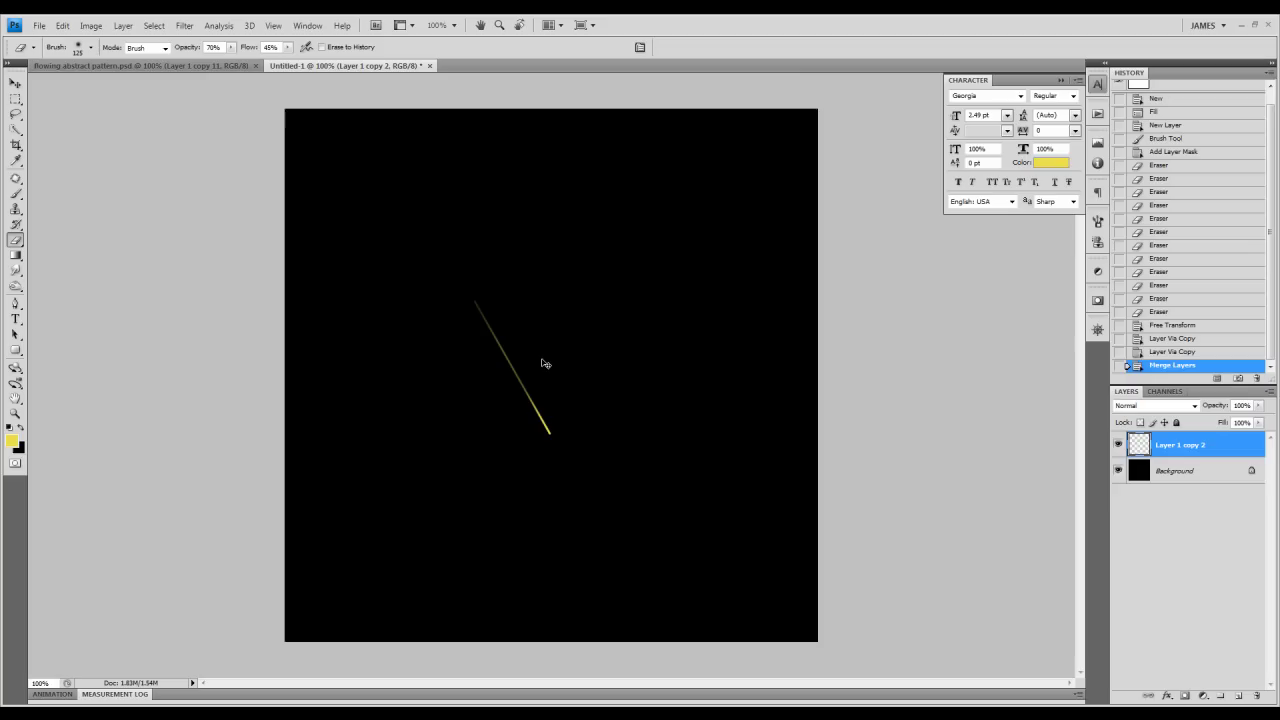
# Step: Apply a Twirl distortion to bend the merged yellow streak into a curve
pyautogui.click(16, 84)
pyautogui.click(186, 26)
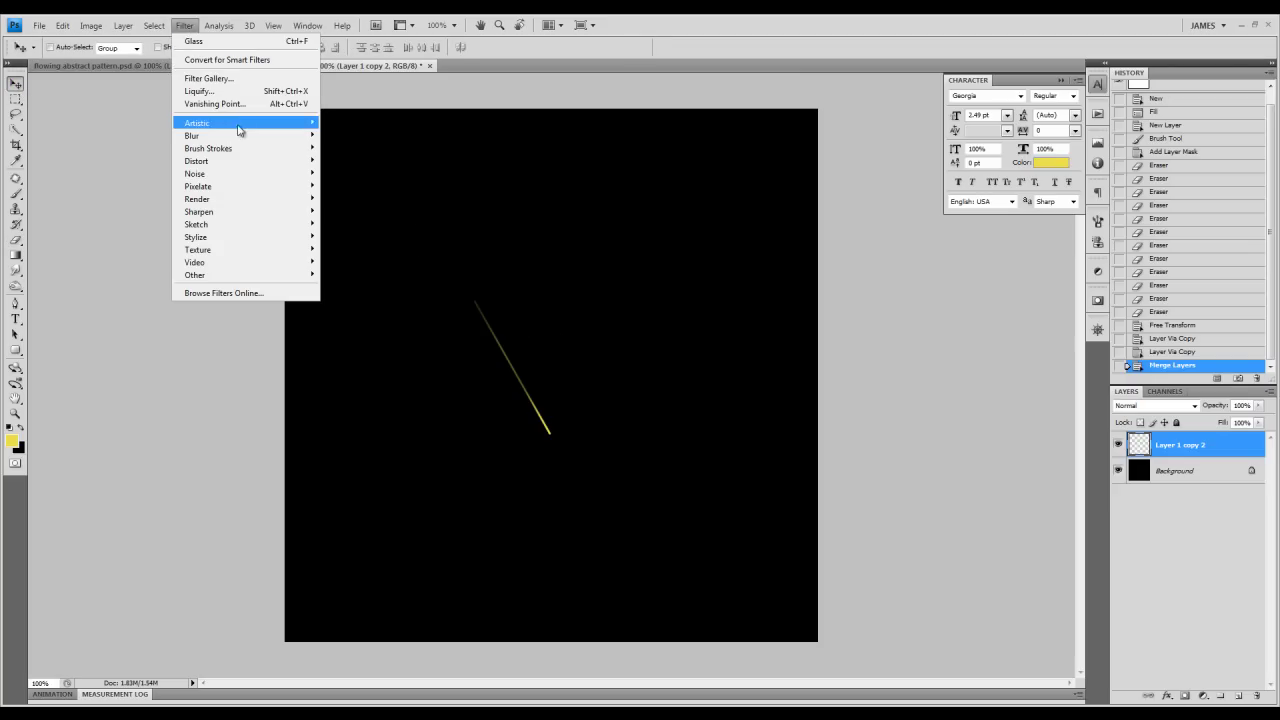
pyautogui.moveTo(246, 164)
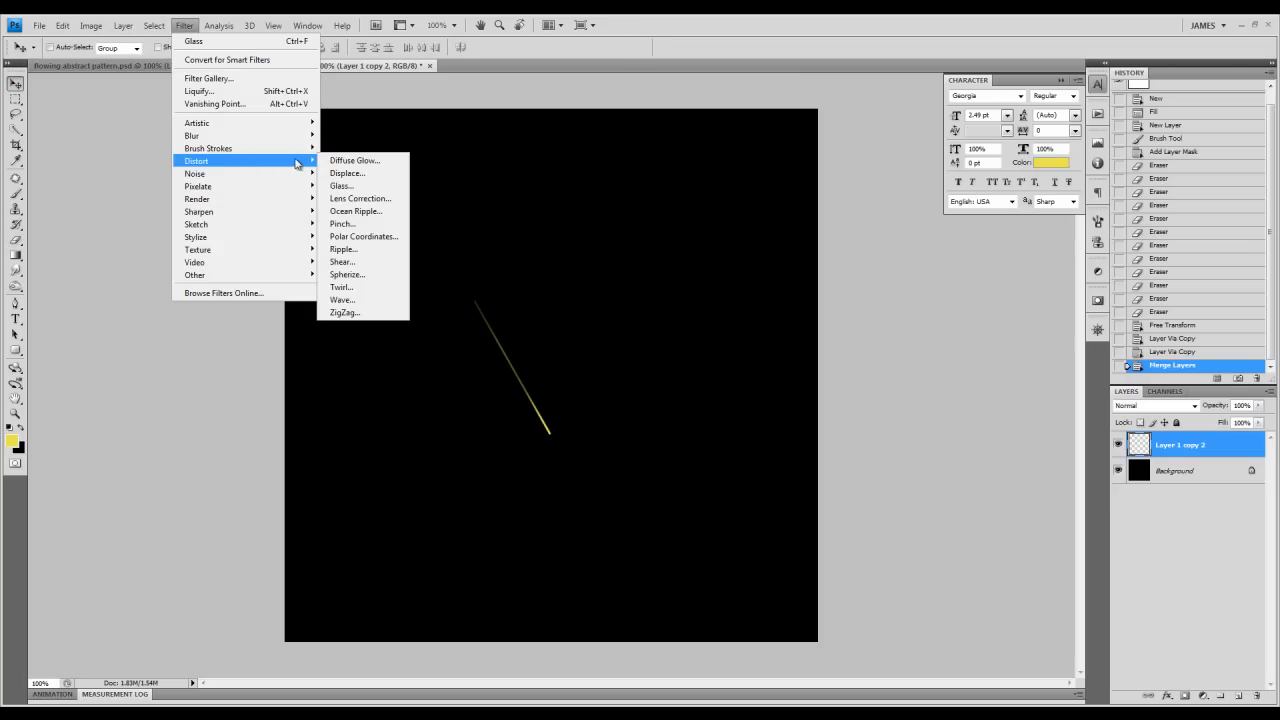
pyautogui.click(351, 293)
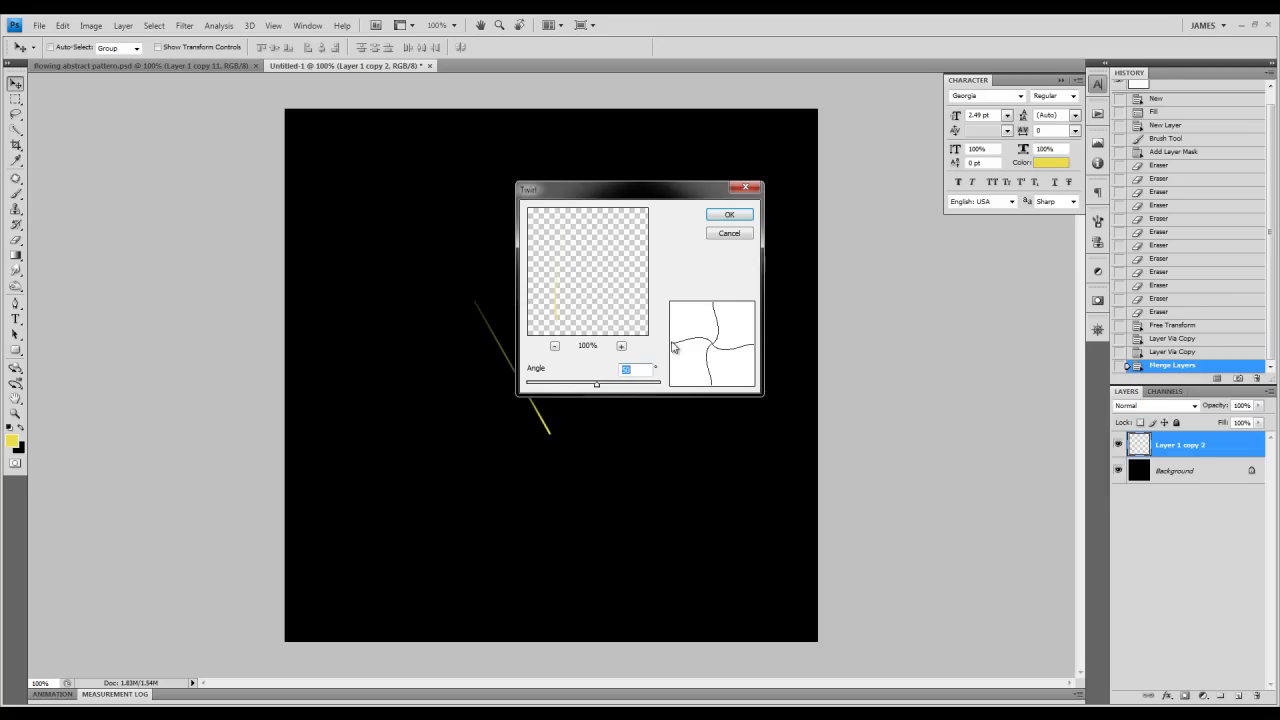
pyautogui.click(734, 218)
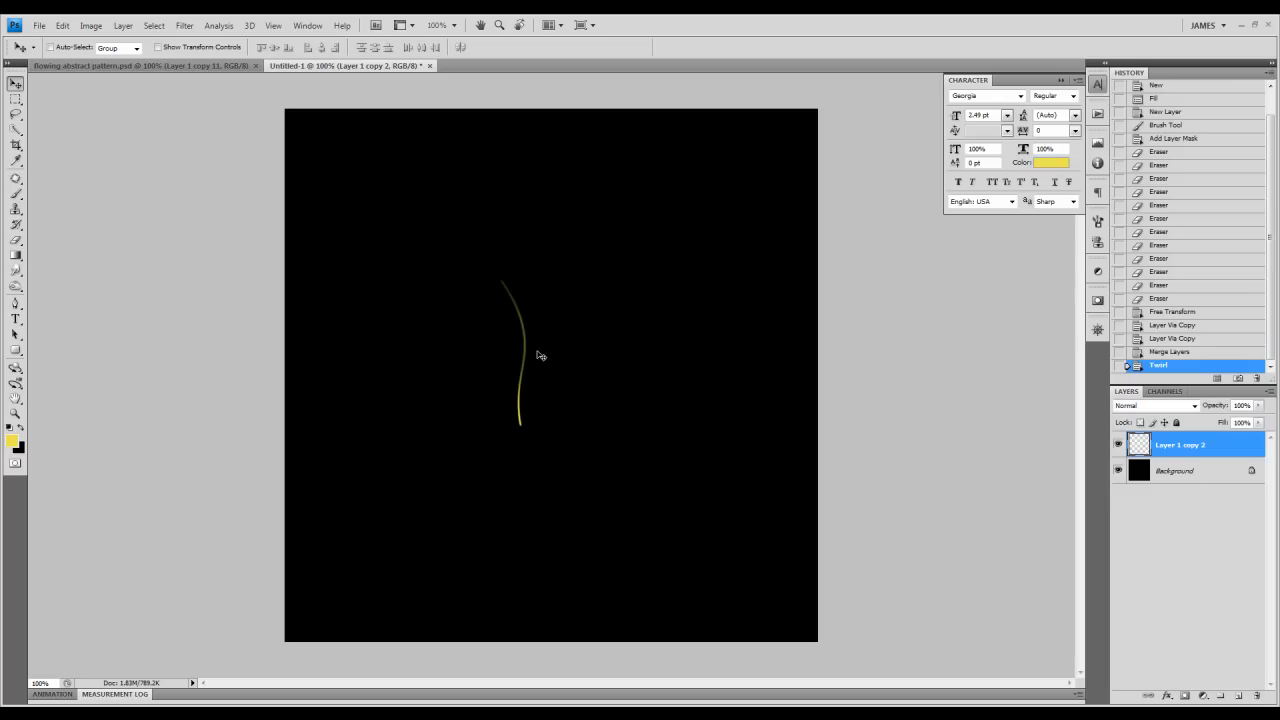
# Step: Rotate the curved streak to about -22.1 degrees with Free Transform
pyautogui.hotkey('ctrl', 't')
pyautogui.moveTo(603, 474); pyautogui.dragTo(634, 424)
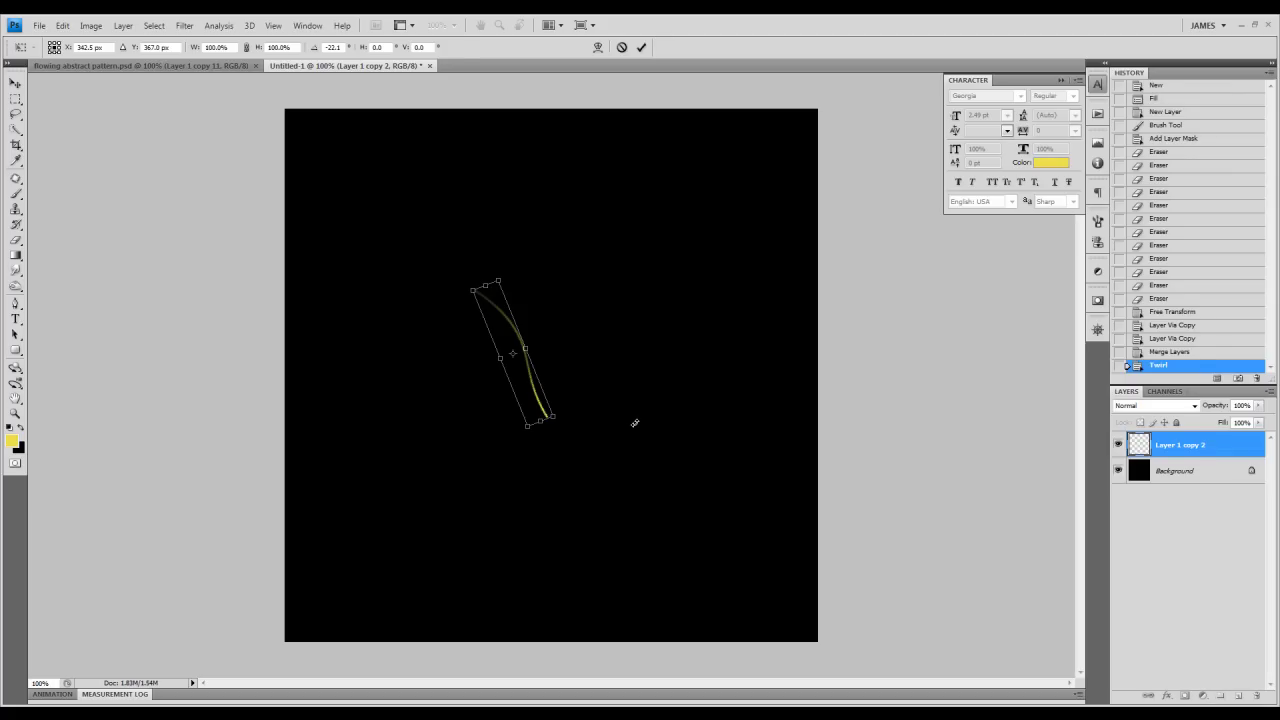
pyautogui.press('Return')
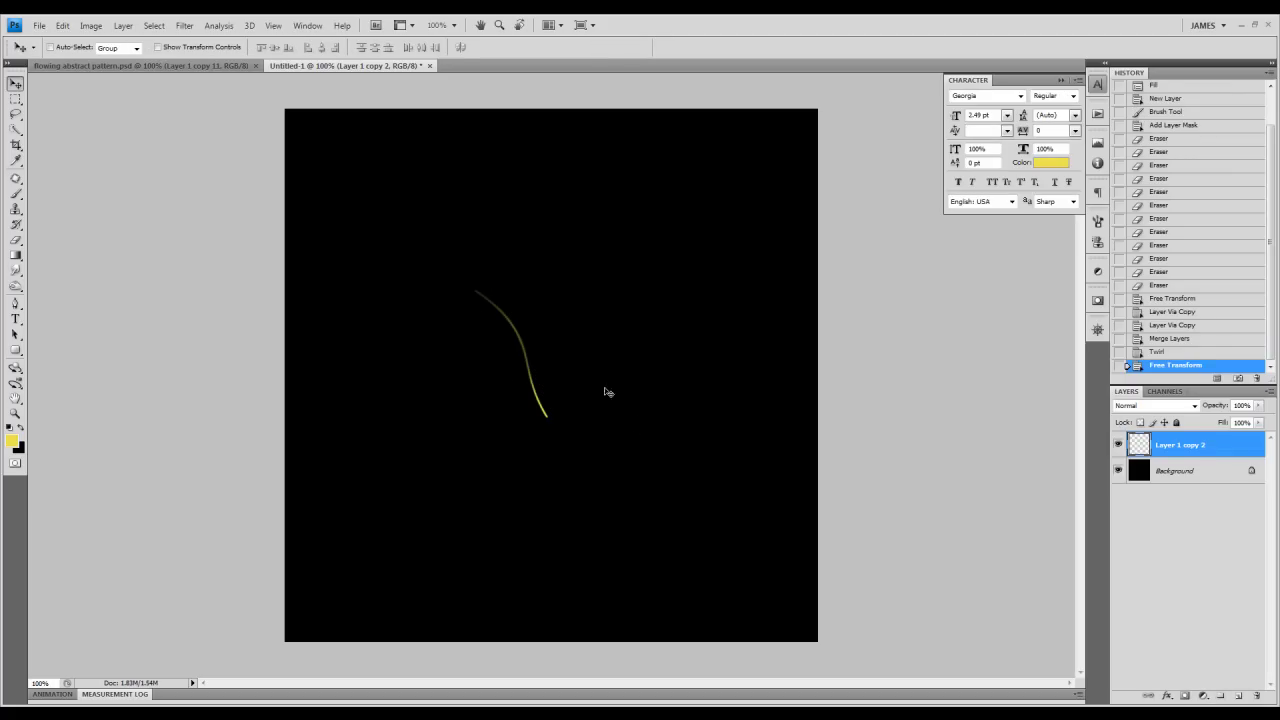
# Step: Erase the curve's upper start with a 200 px eraser, then reduce the eraser to 150 px
pyautogui.click(15, 241)
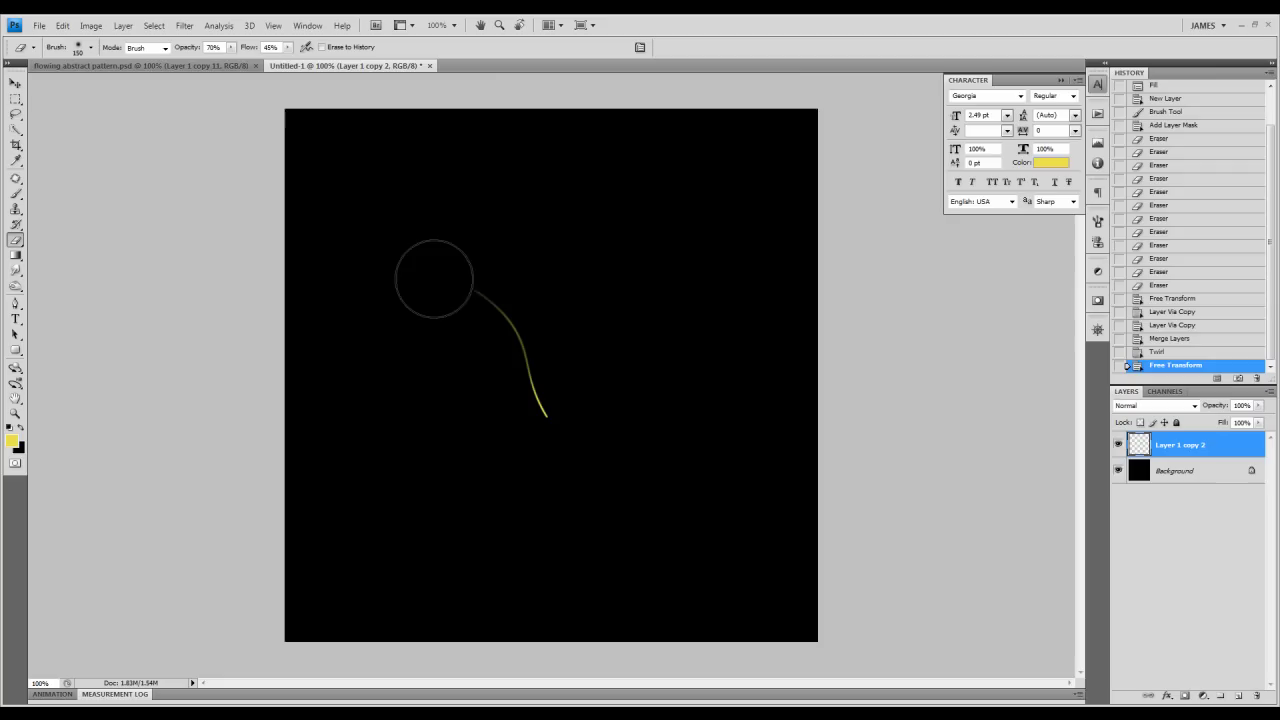
pyautogui.press(']')
pyautogui.press(']')
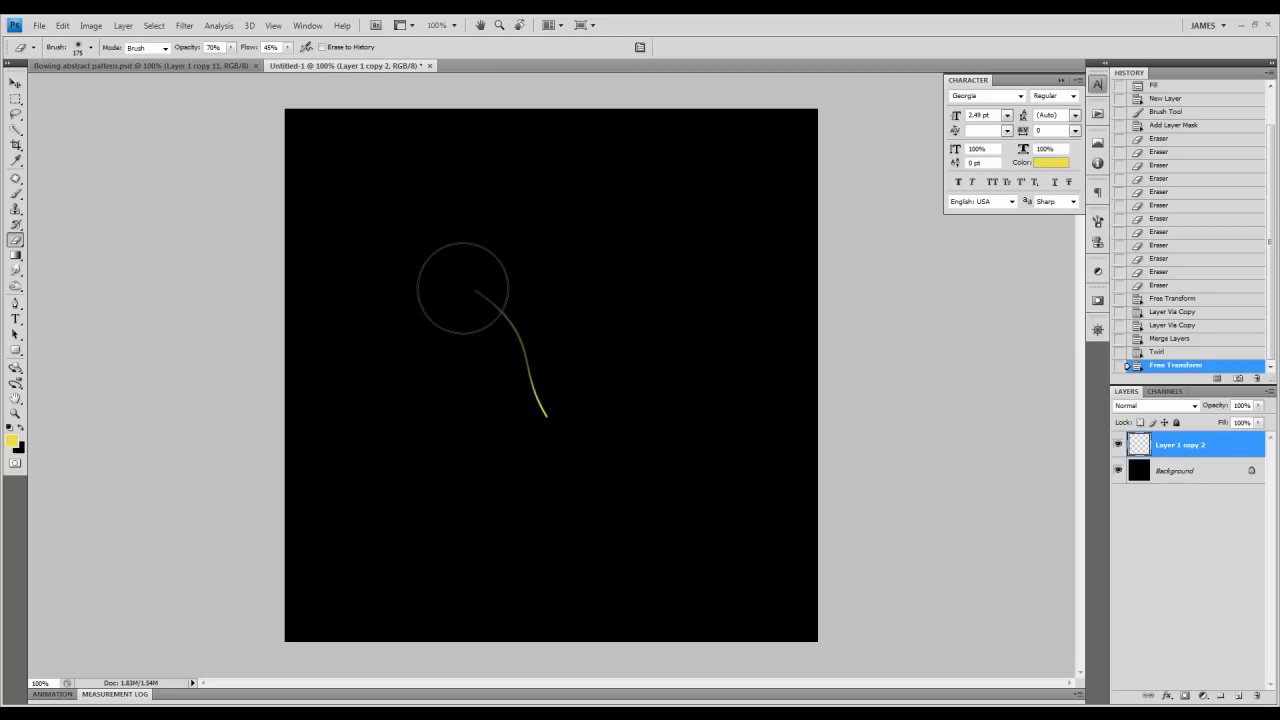
pyautogui.press(']')
pyautogui.click(460, 287)
pyautogui.click(450, 278)
pyautogui.click(438, 267)
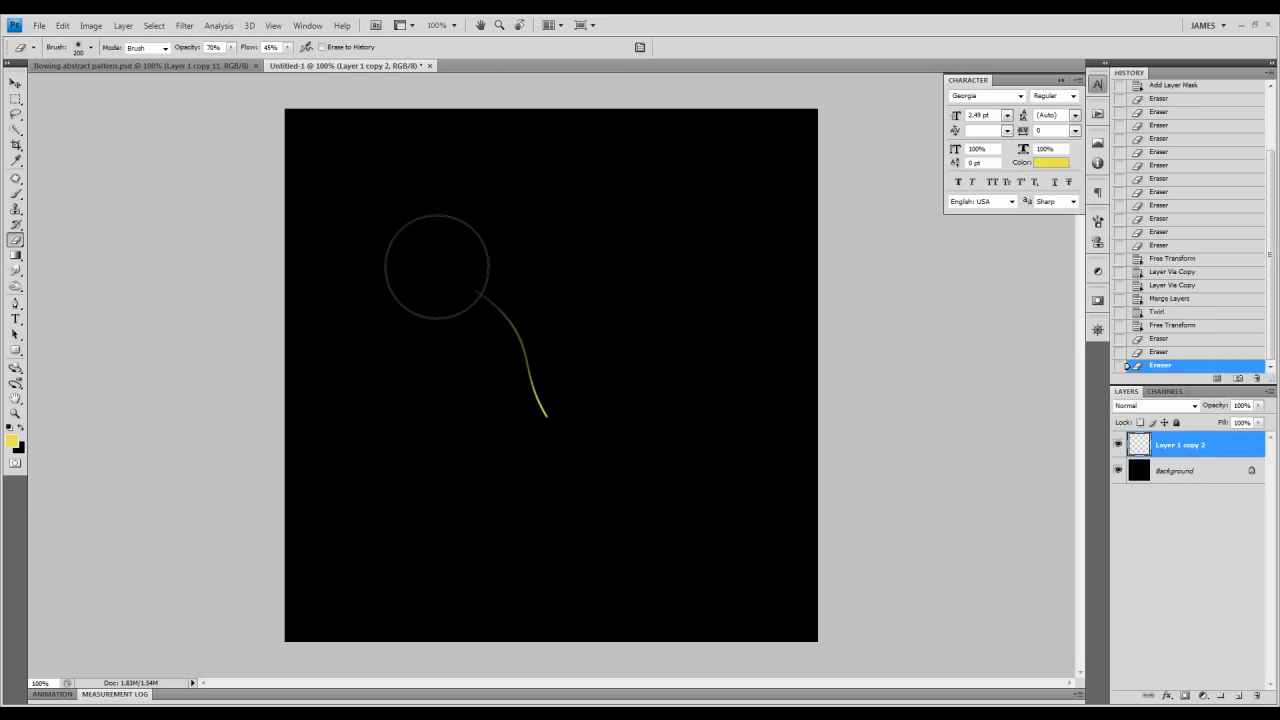
pyautogui.click(450, 290)
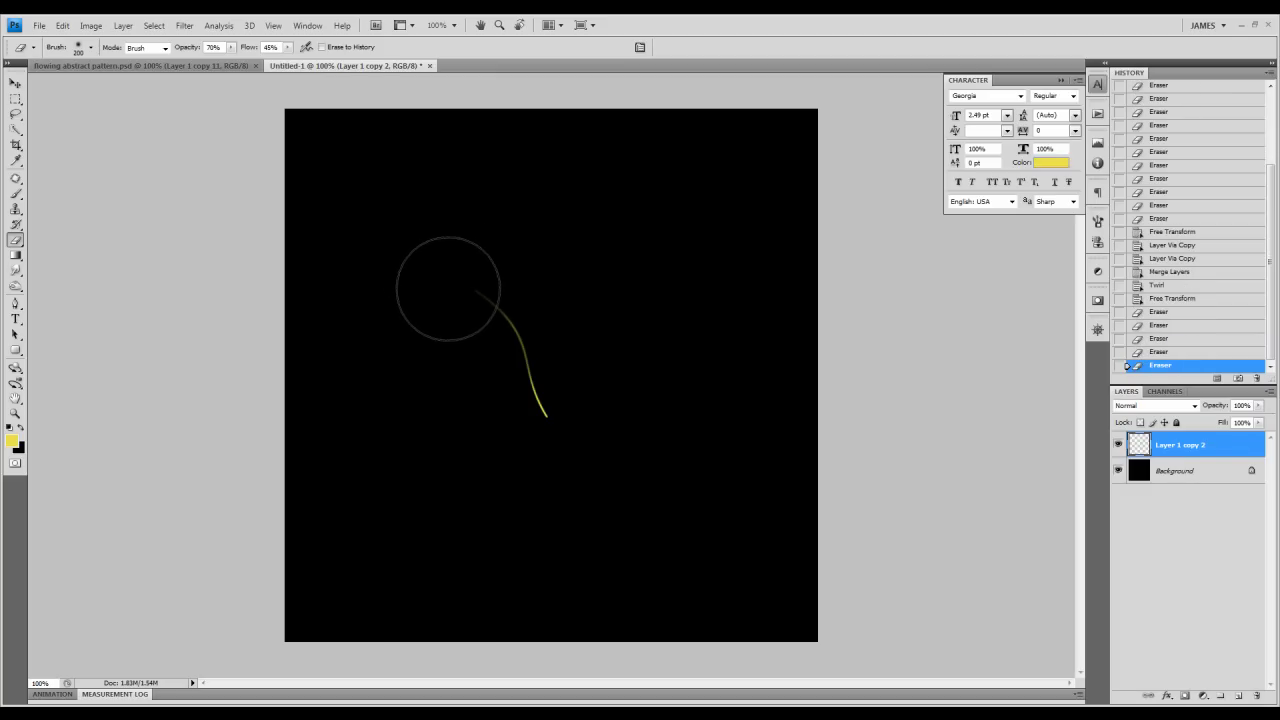
pyautogui.click(438, 276)
pyautogui.click(440, 285)
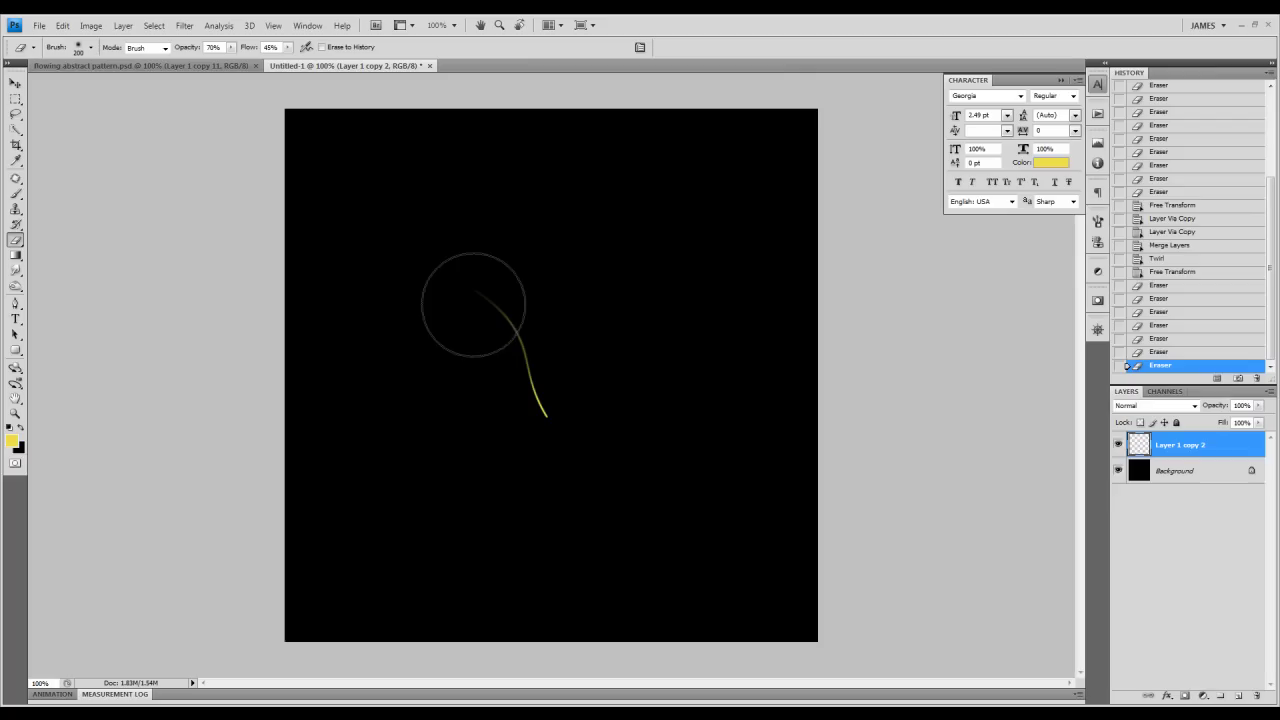
pyautogui.click(465, 292)
pyautogui.click(476, 300)
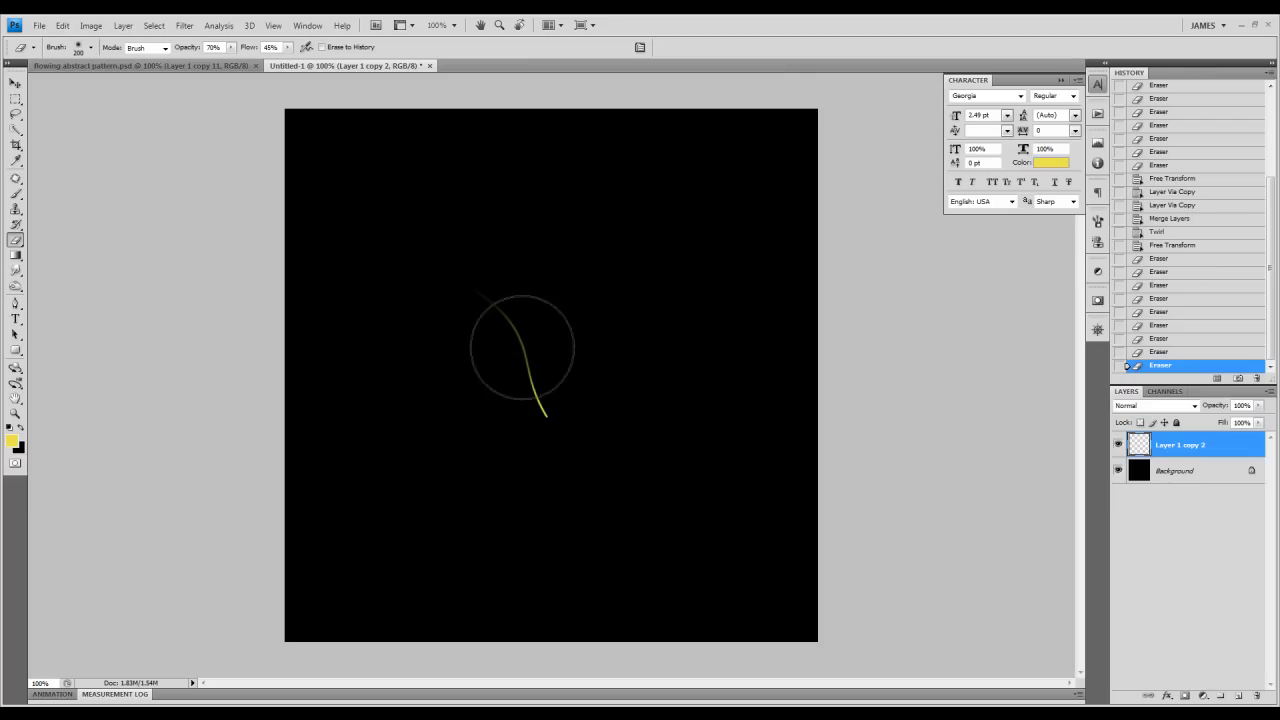
pyautogui.press('[')
pyautogui.press('[')
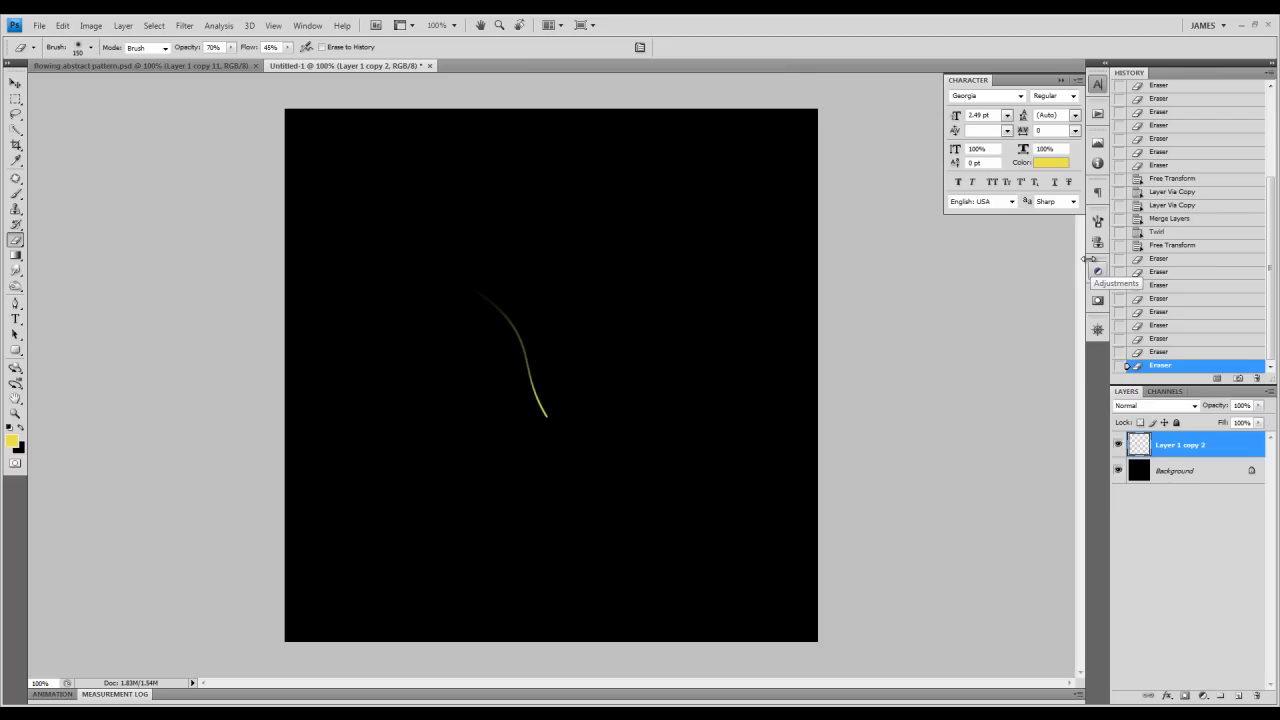
# Step: Add a new empty Layer 1 and prepare a soft 17 px brush in near-white
pyautogui.hotkey('ctrl', 'shift', 'n')
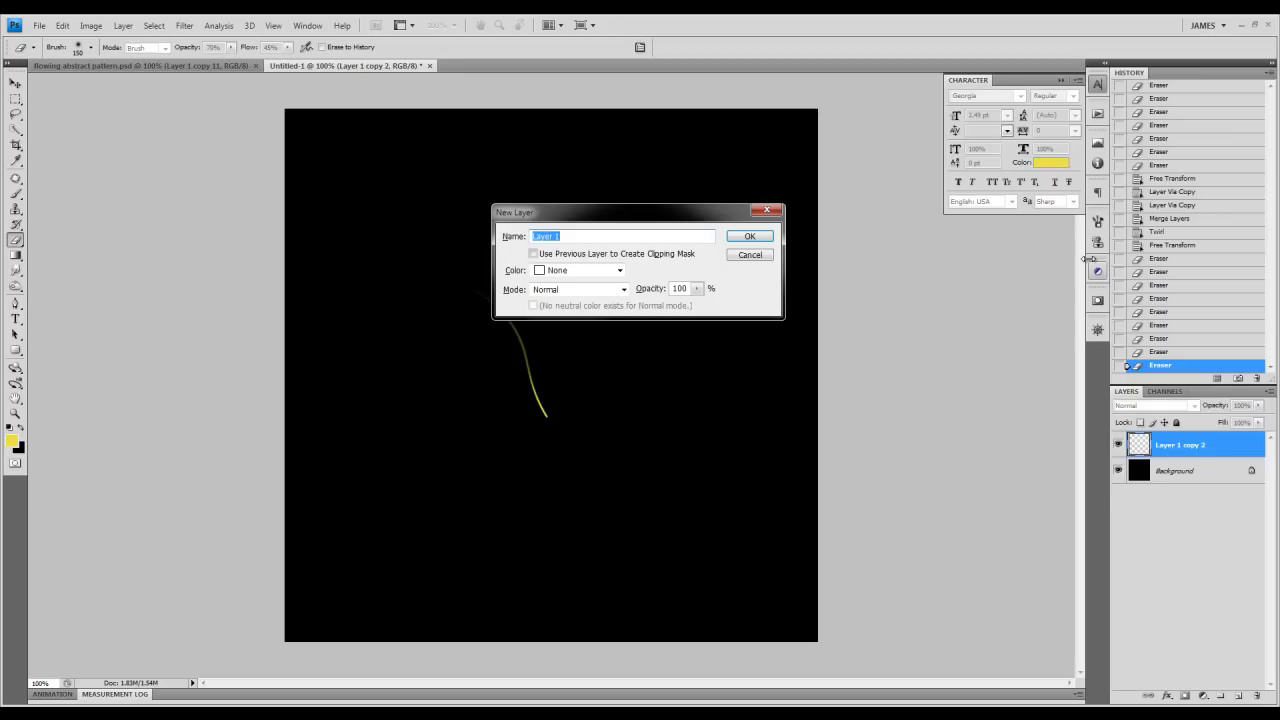
pyautogui.press('Return')
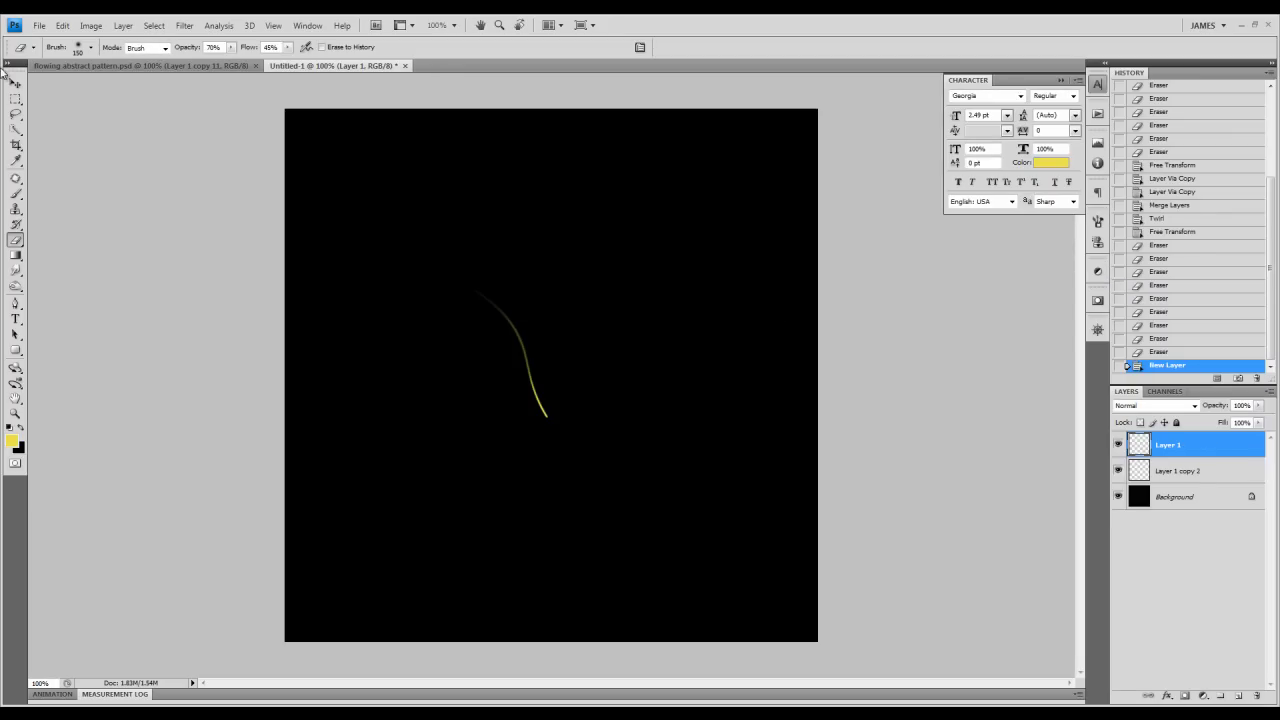
pyautogui.click(16, 194)
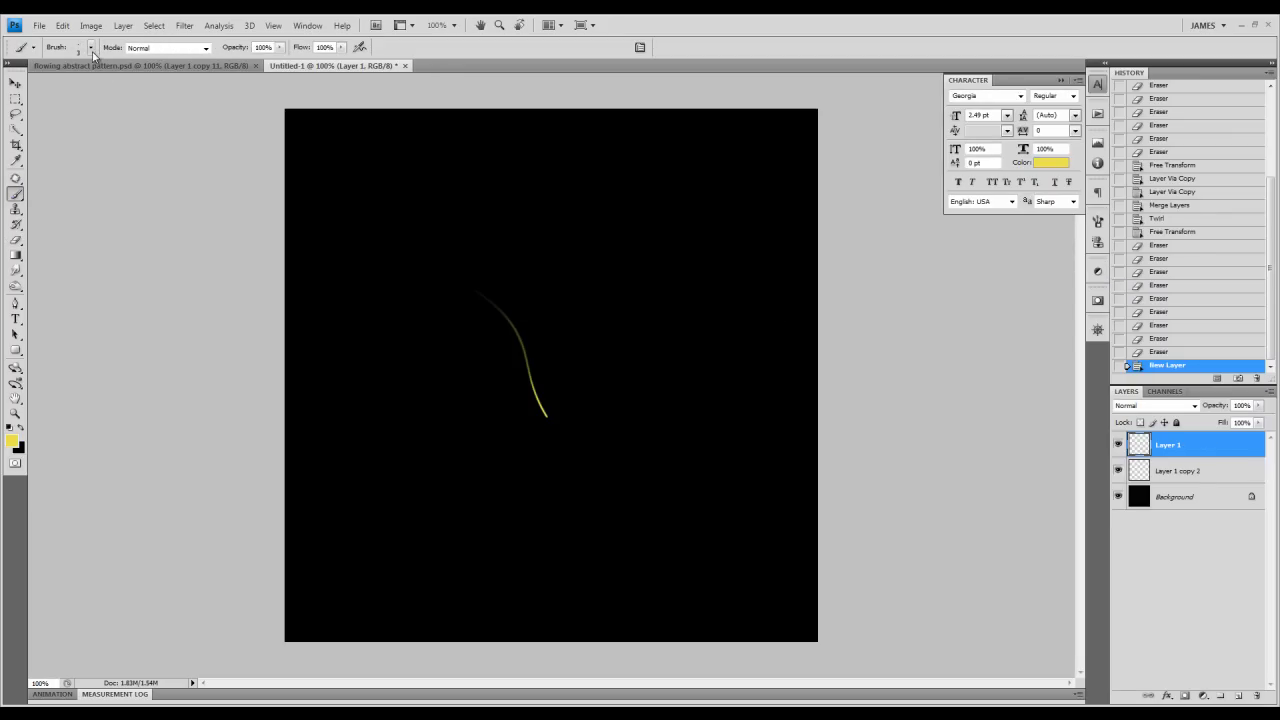
pyautogui.click(12, 441)
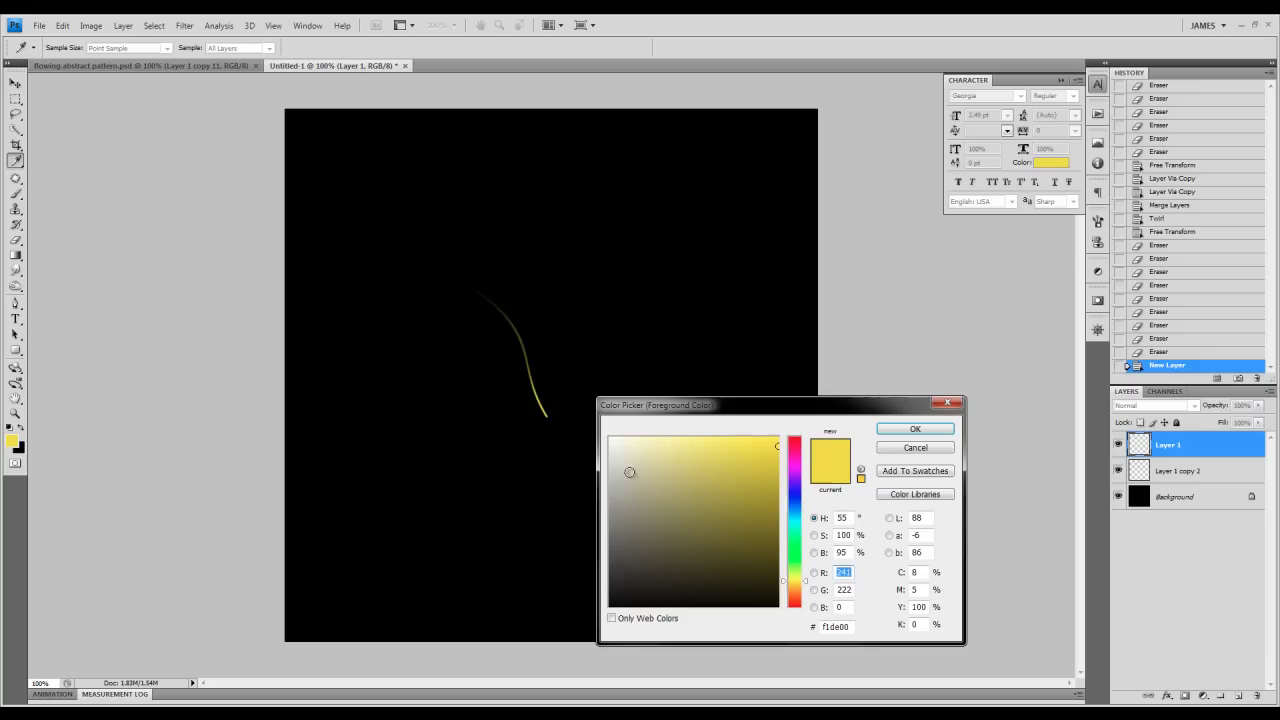
pyautogui.click(619, 457)
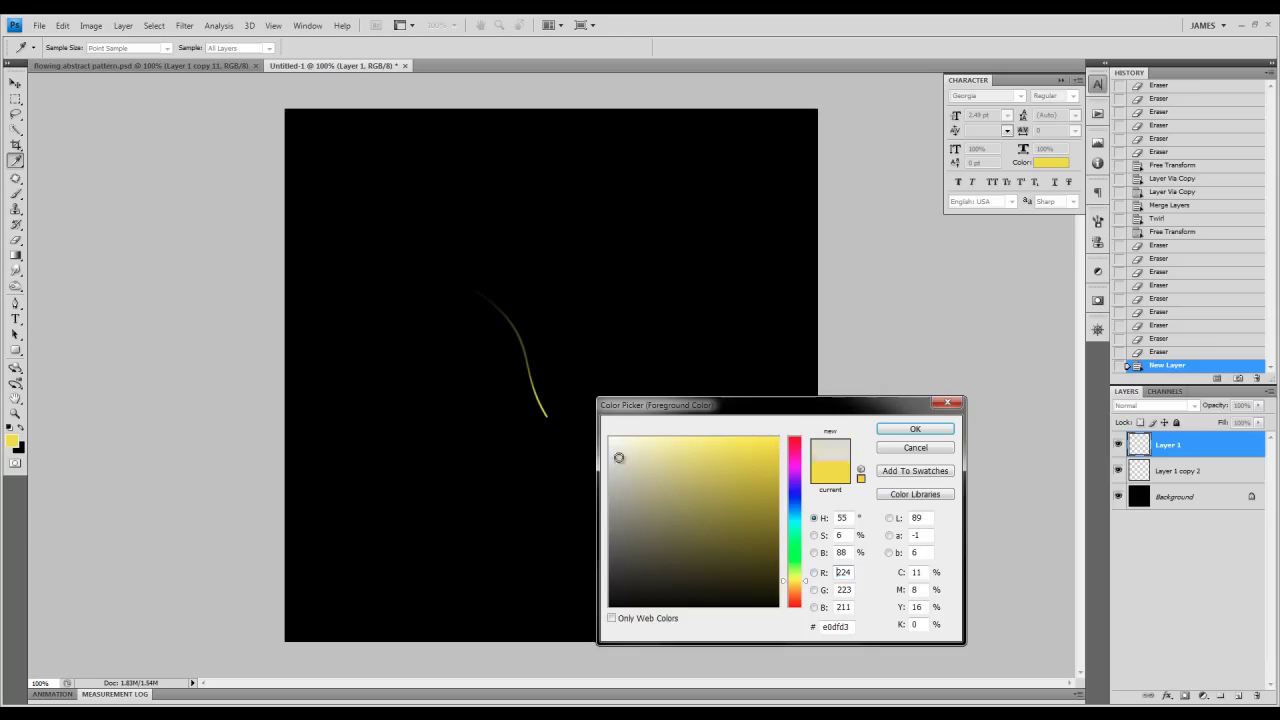
pyautogui.click(915, 428)
pyautogui.click(90, 47)
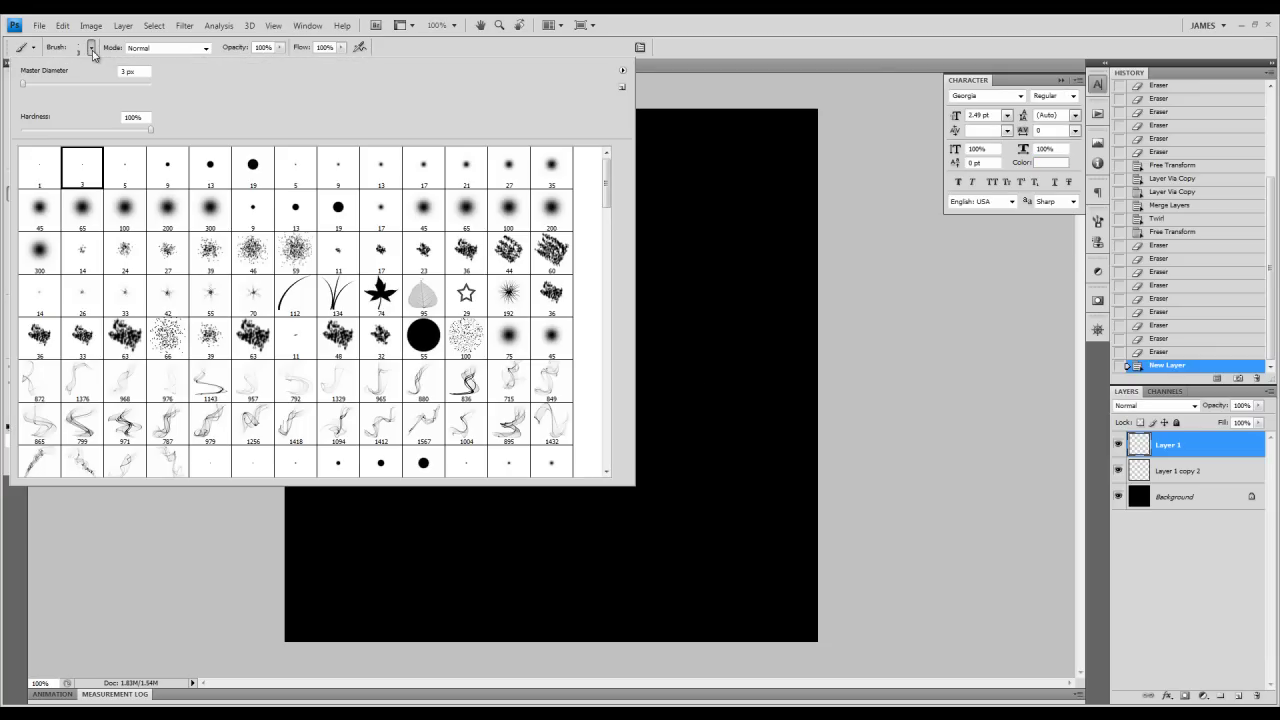
pyautogui.click(425, 176)
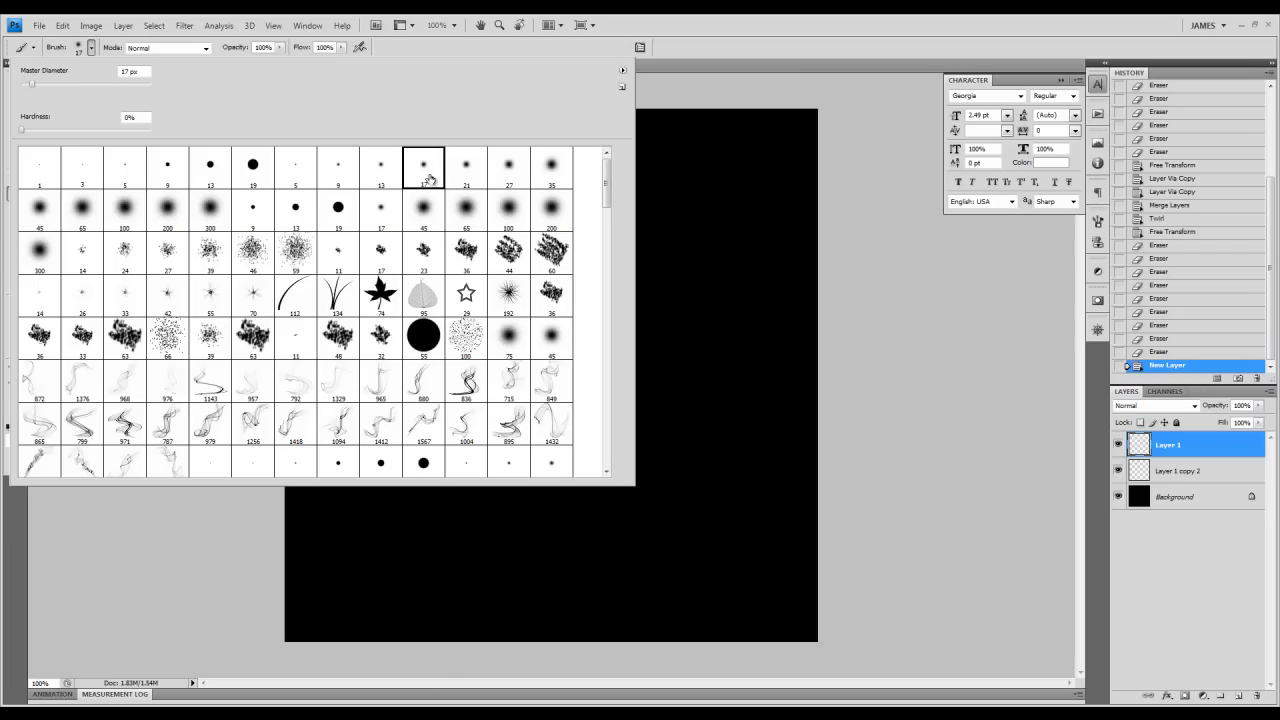
pyautogui.doubleClick(430, 180)
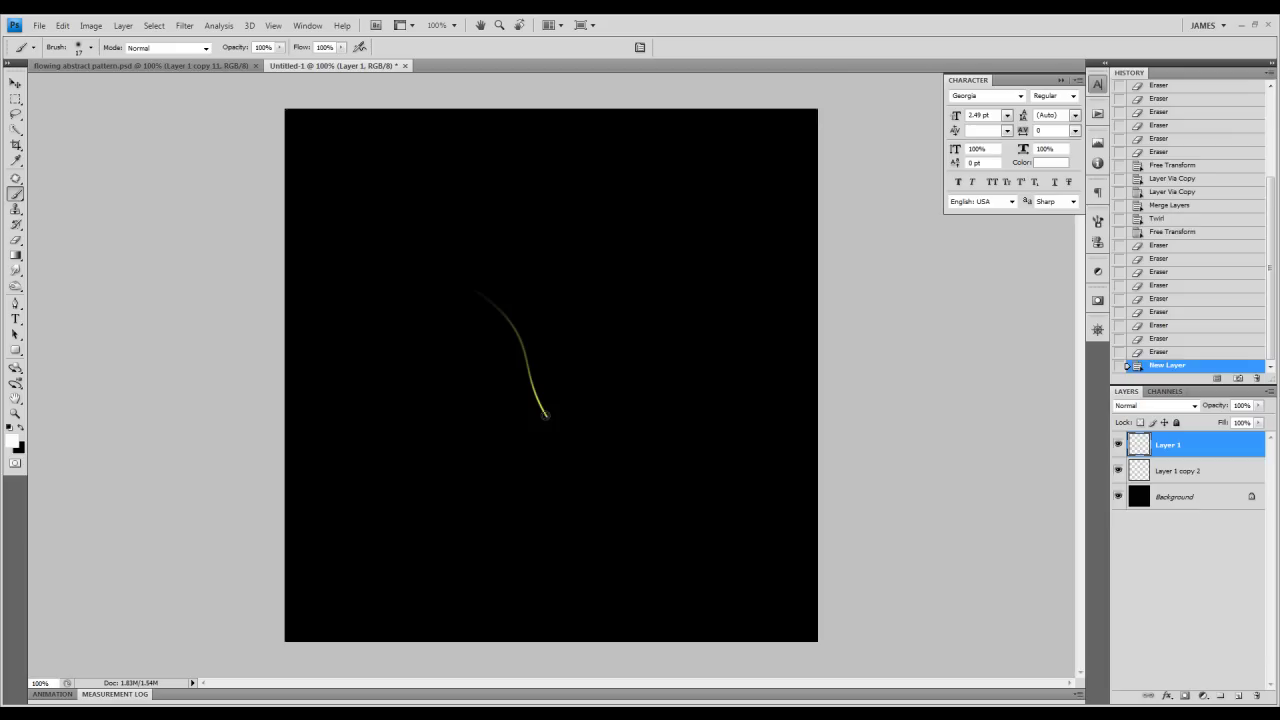
# Step: Paint a white glow dot at the curve's lower end and distort it along the streak
pyautogui.click(545, 415)
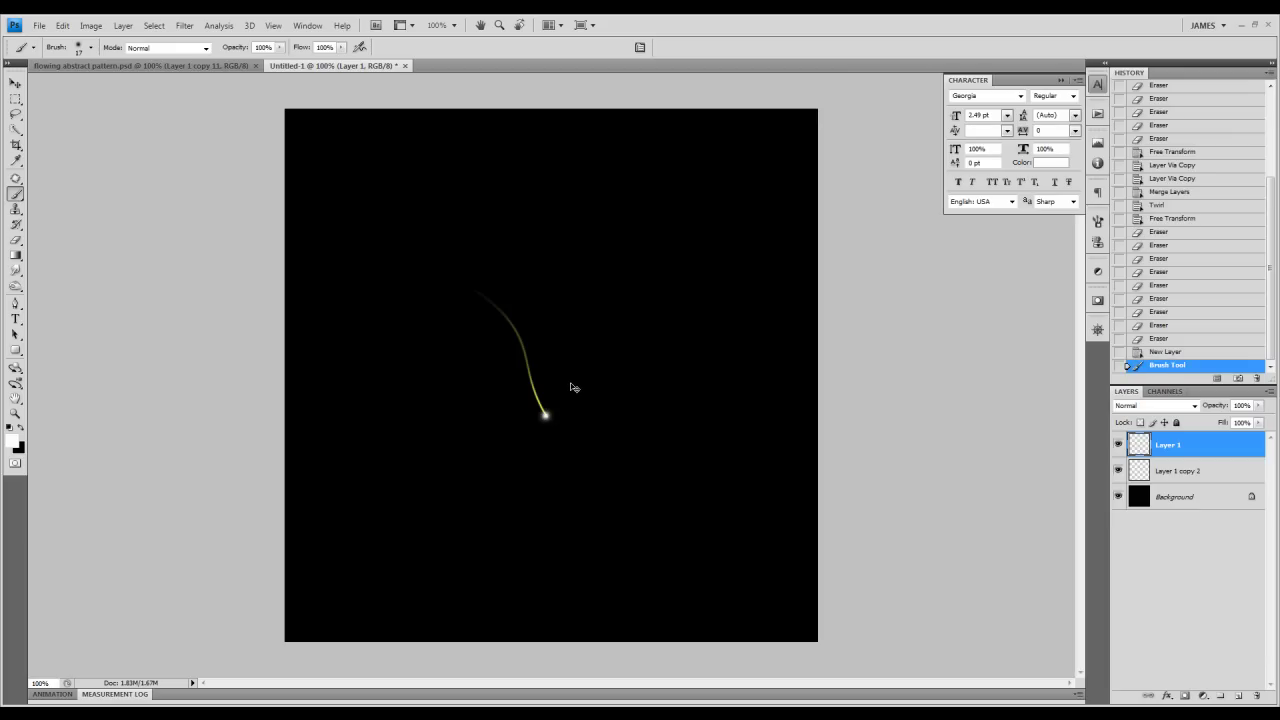
pyautogui.scroll(3, 570, 383)
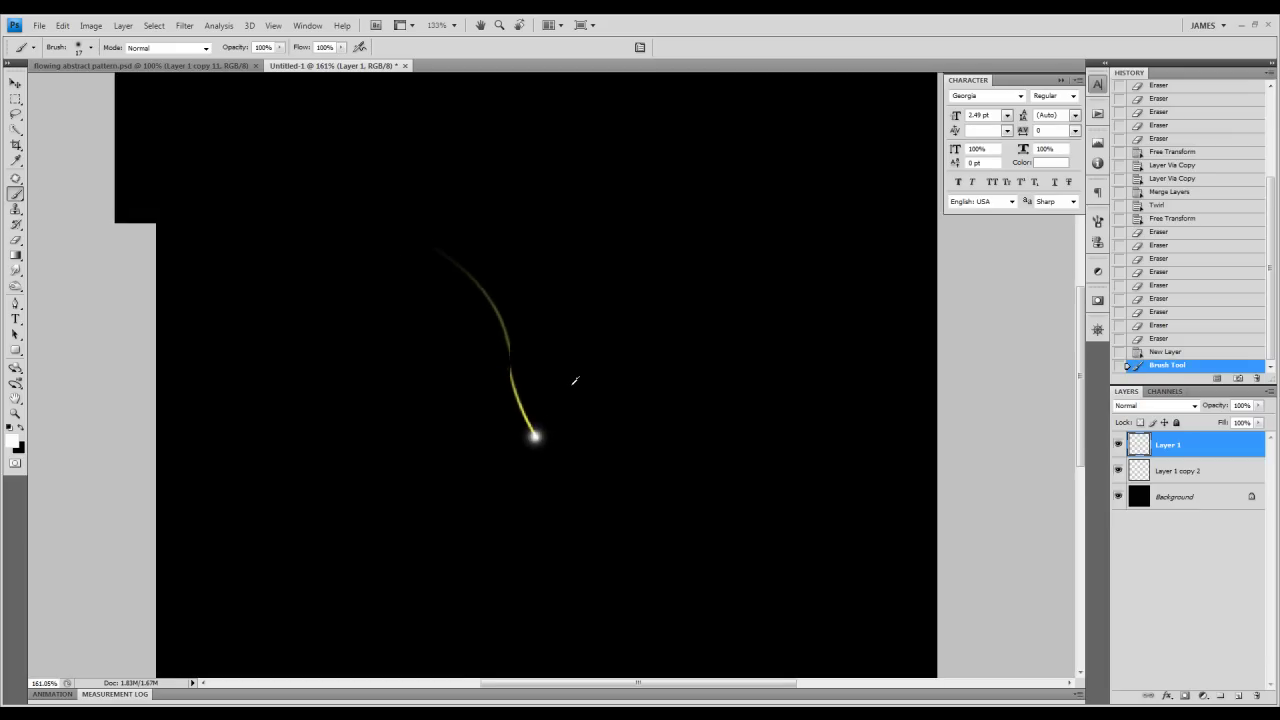
pyautogui.hotkey('ctrl', 't')
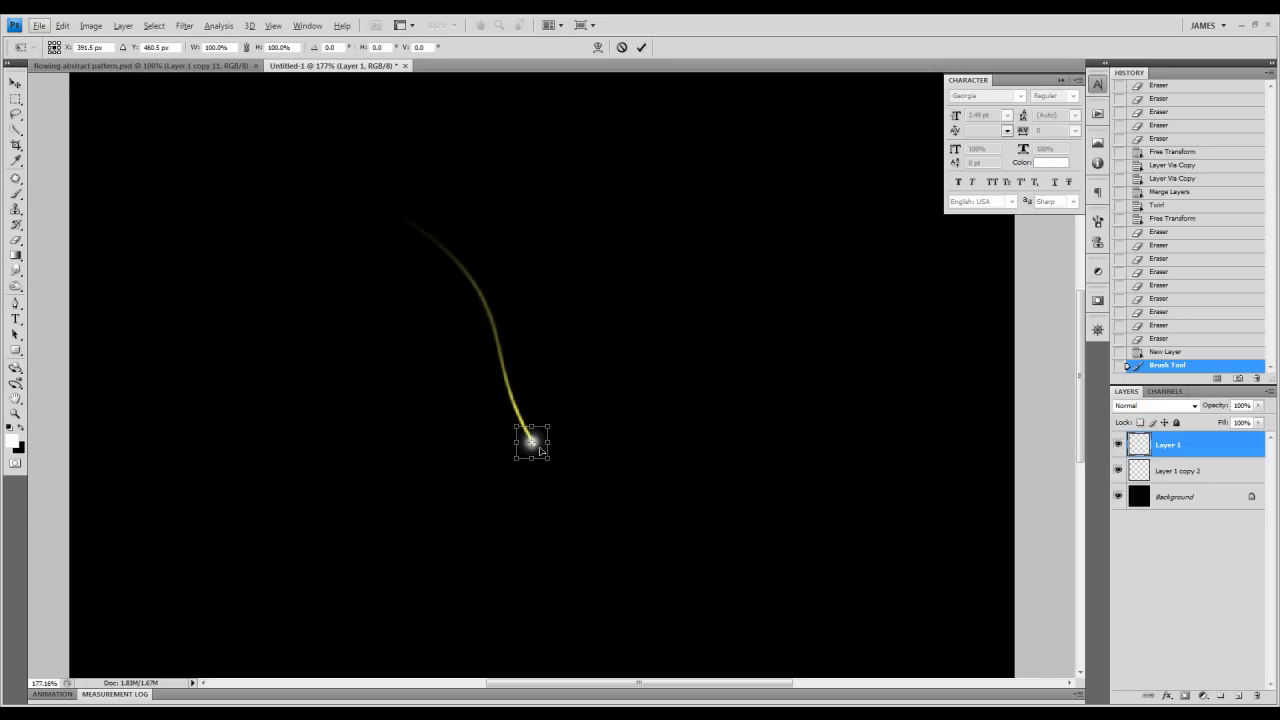
pyautogui.rightClick(540, 452)
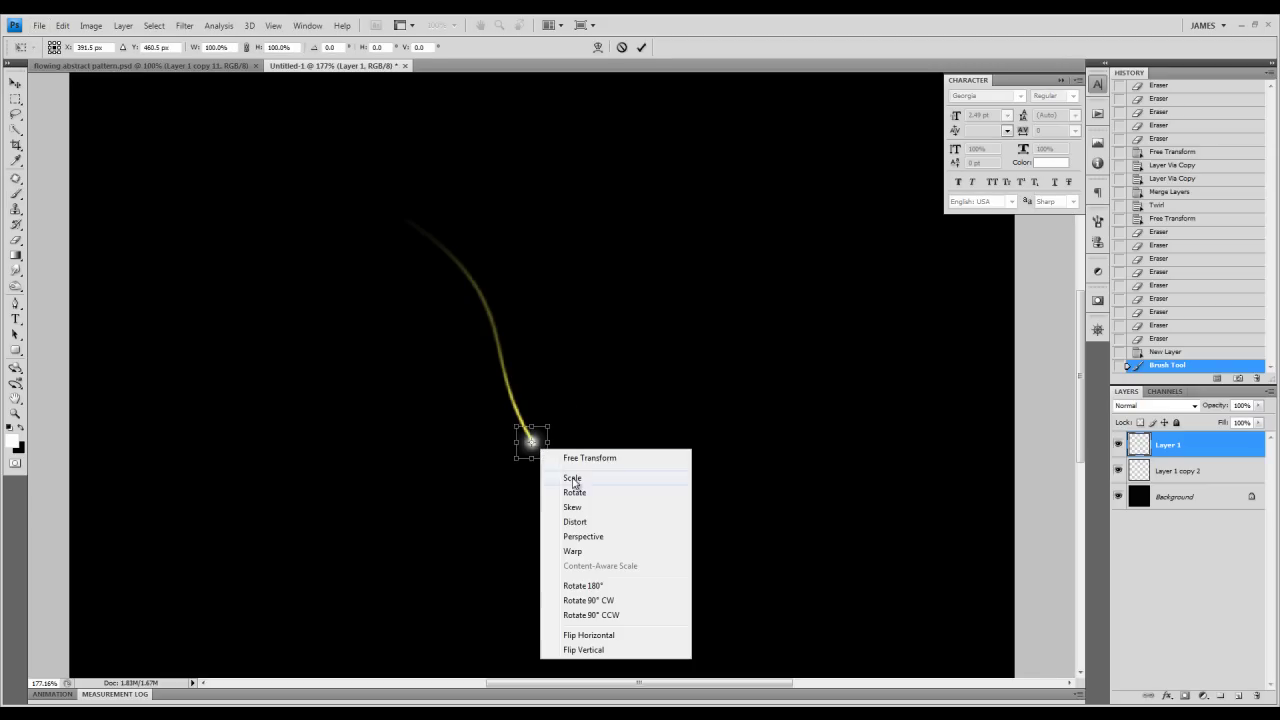
pyautogui.click(590, 523)
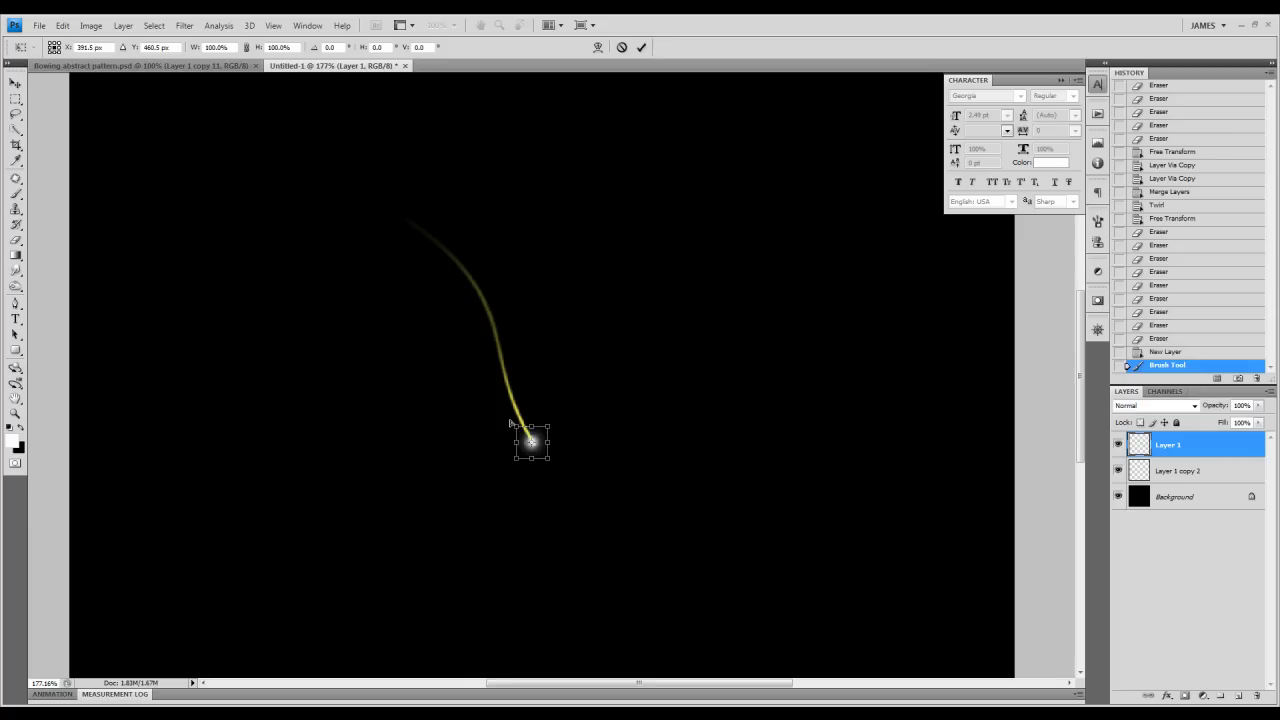
pyautogui.moveTo(517, 427); pyautogui.dragTo(440, 327)
pyautogui.moveTo(548, 452); pyautogui.dragTo(546, 428)
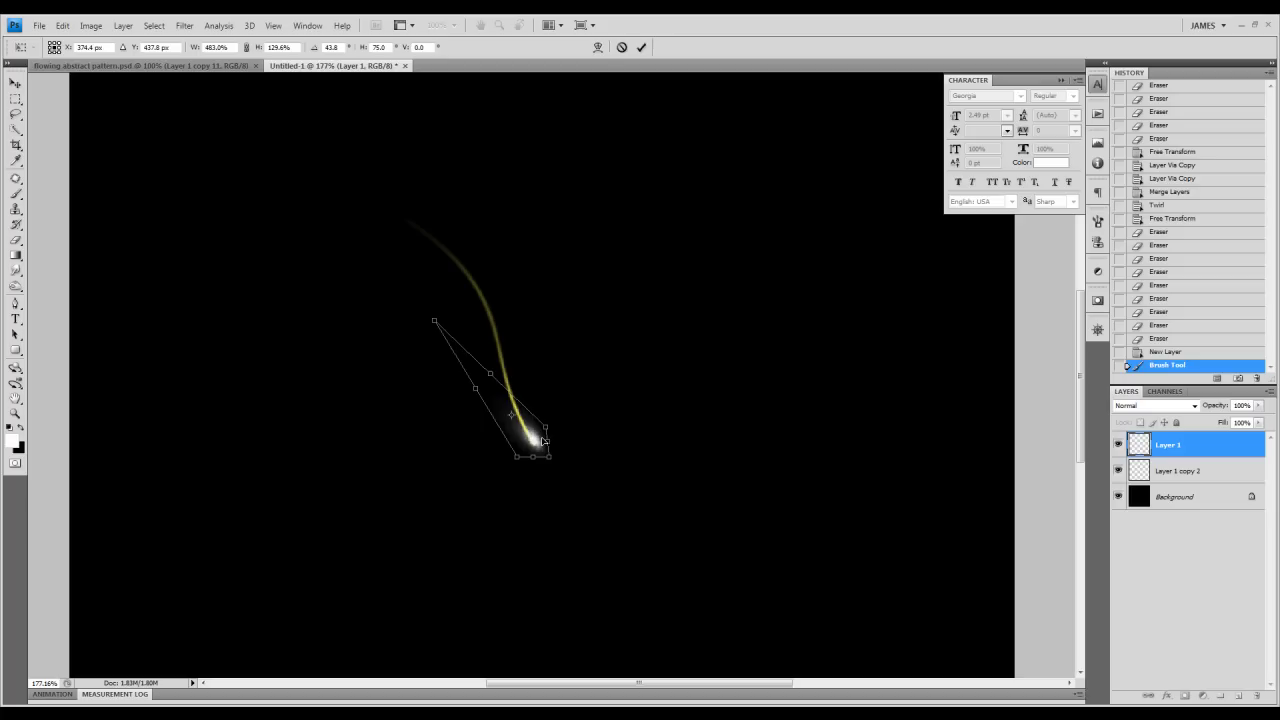
pyautogui.press('Return')
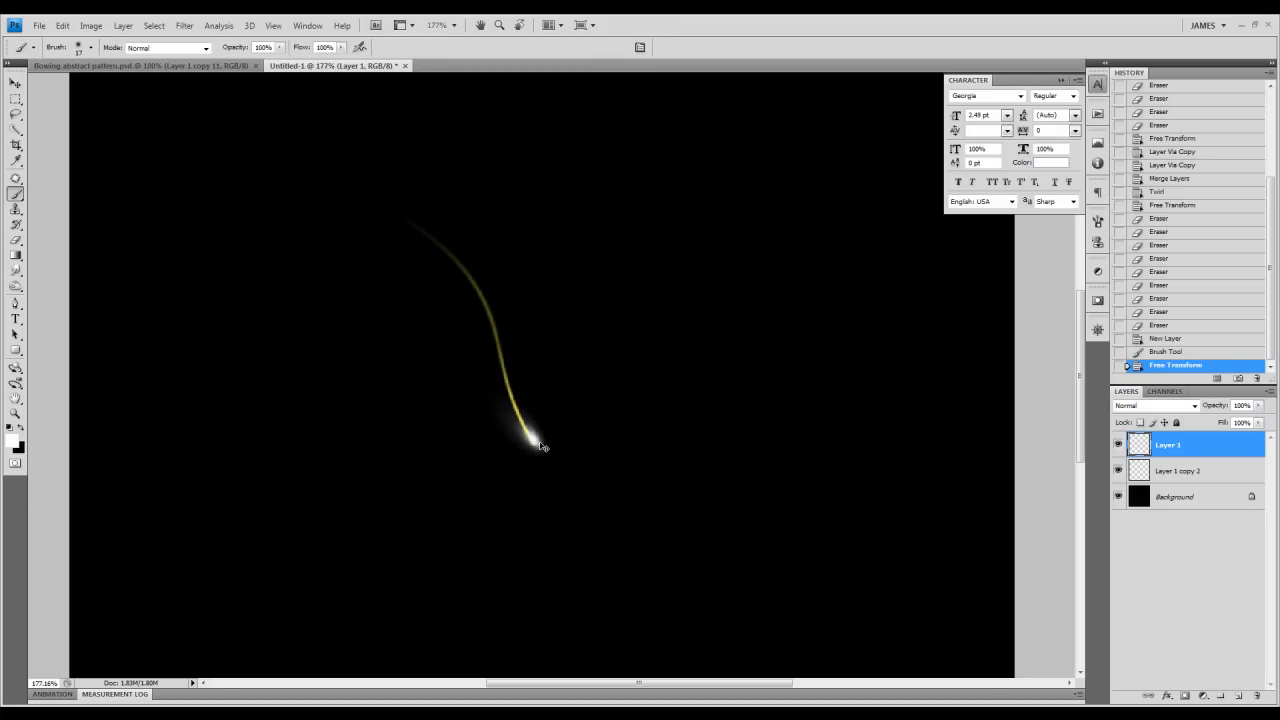
# Step: Warp the glow to bend along the curve, then view the canvas at actual size
pyautogui.hotkey('ctrl', 't')
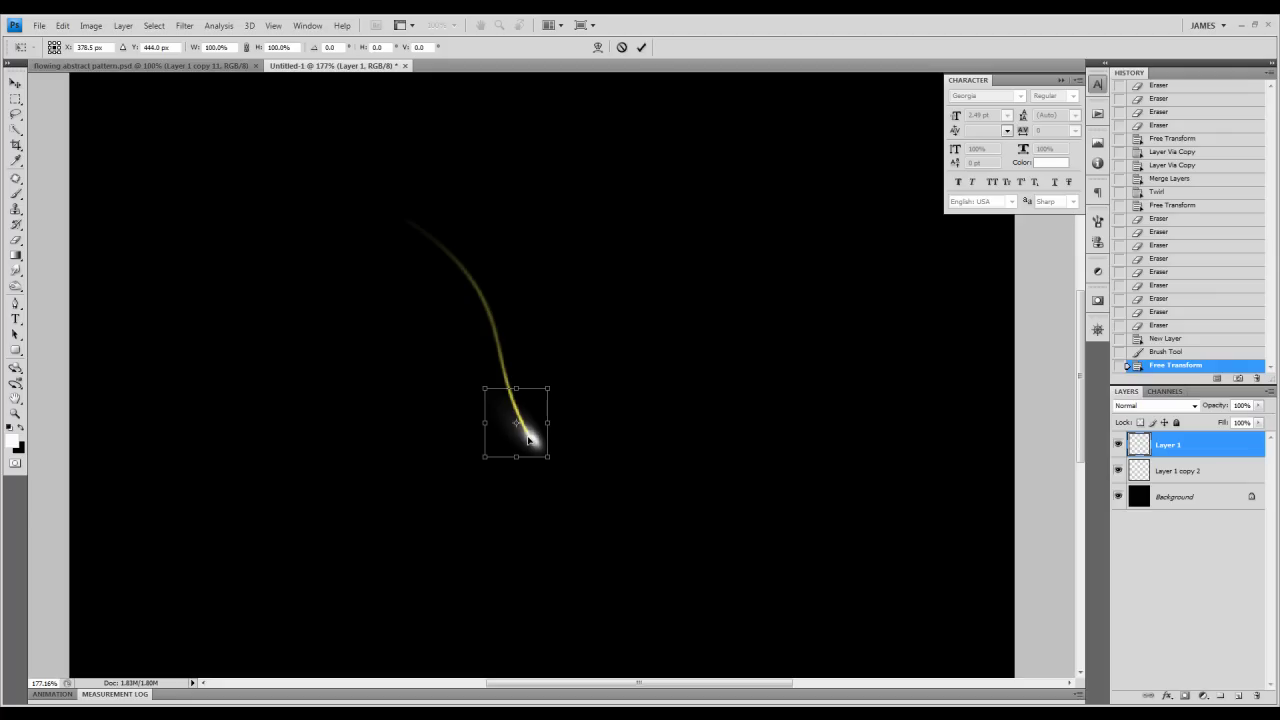
pyautogui.rightClick(529, 439)
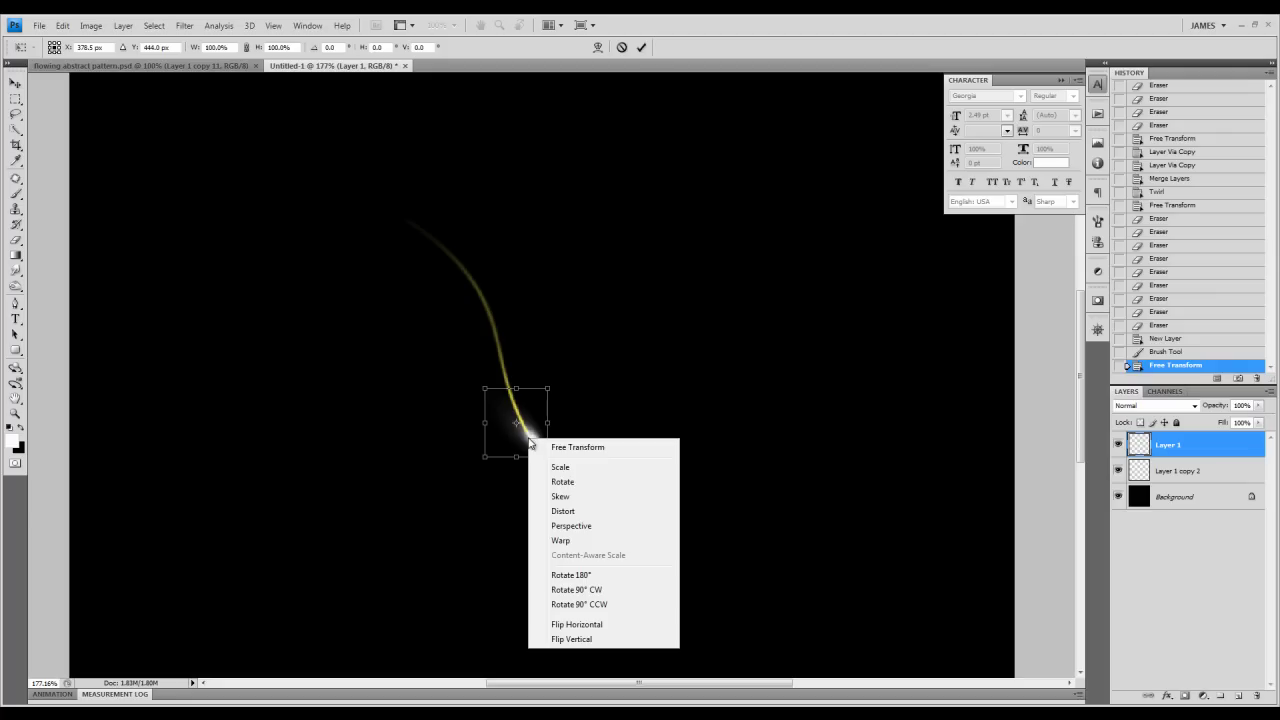
pyautogui.click(577, 541)
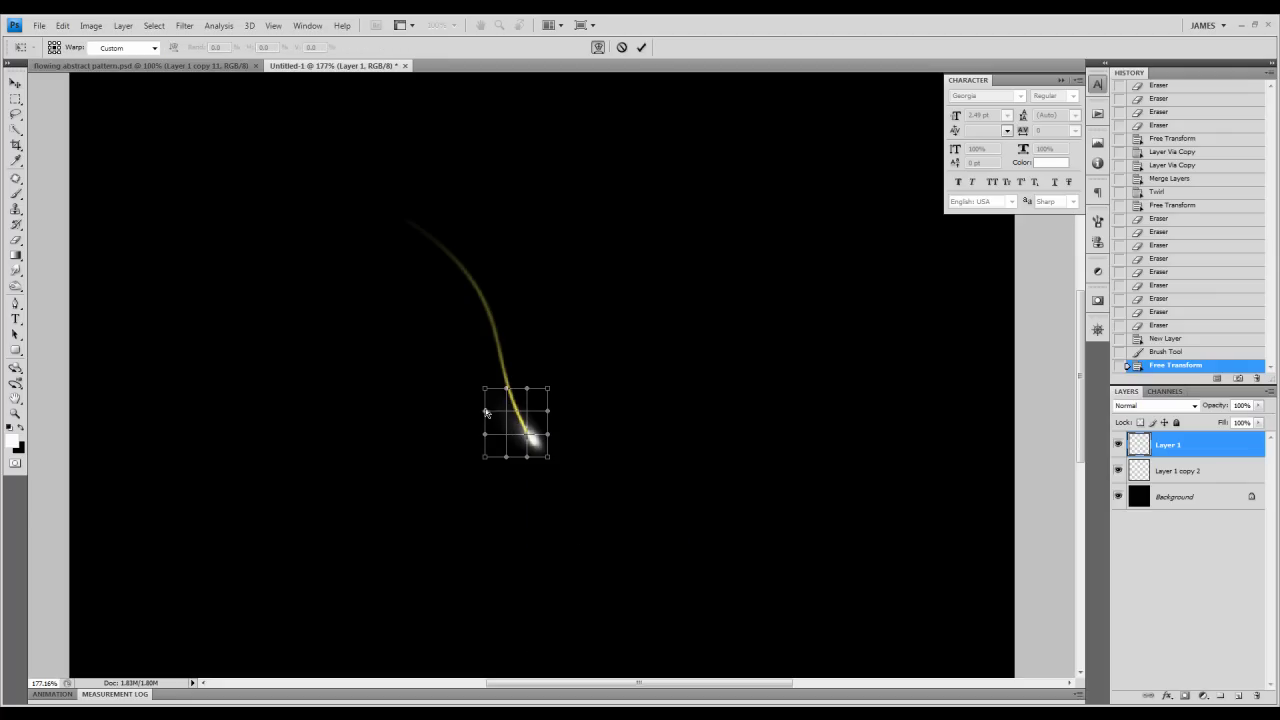
pyautogui.moveTo(484, 391); pyautogui.dragTo(491, 328)
pyautogui.moveTo(537, 435); pyautogui.dragTo(524, 431)
pyautogui.press('Return')
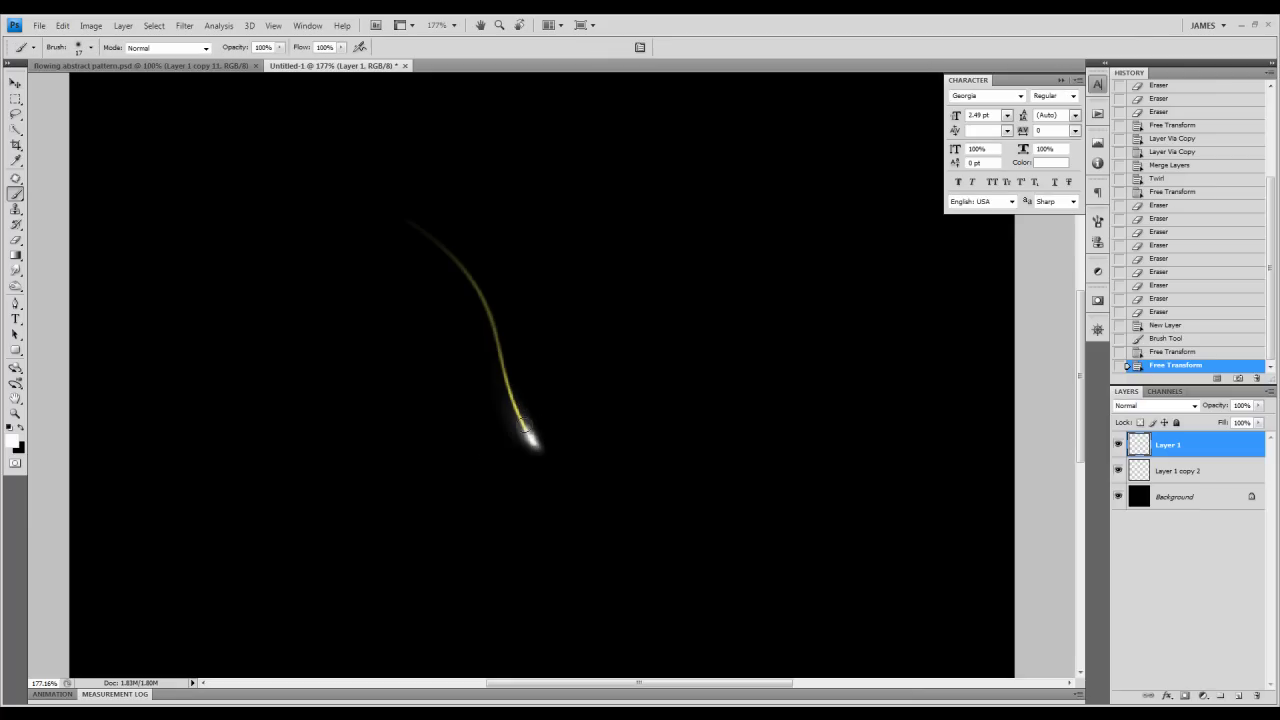
pyautogui.doubleClick(15, 414)
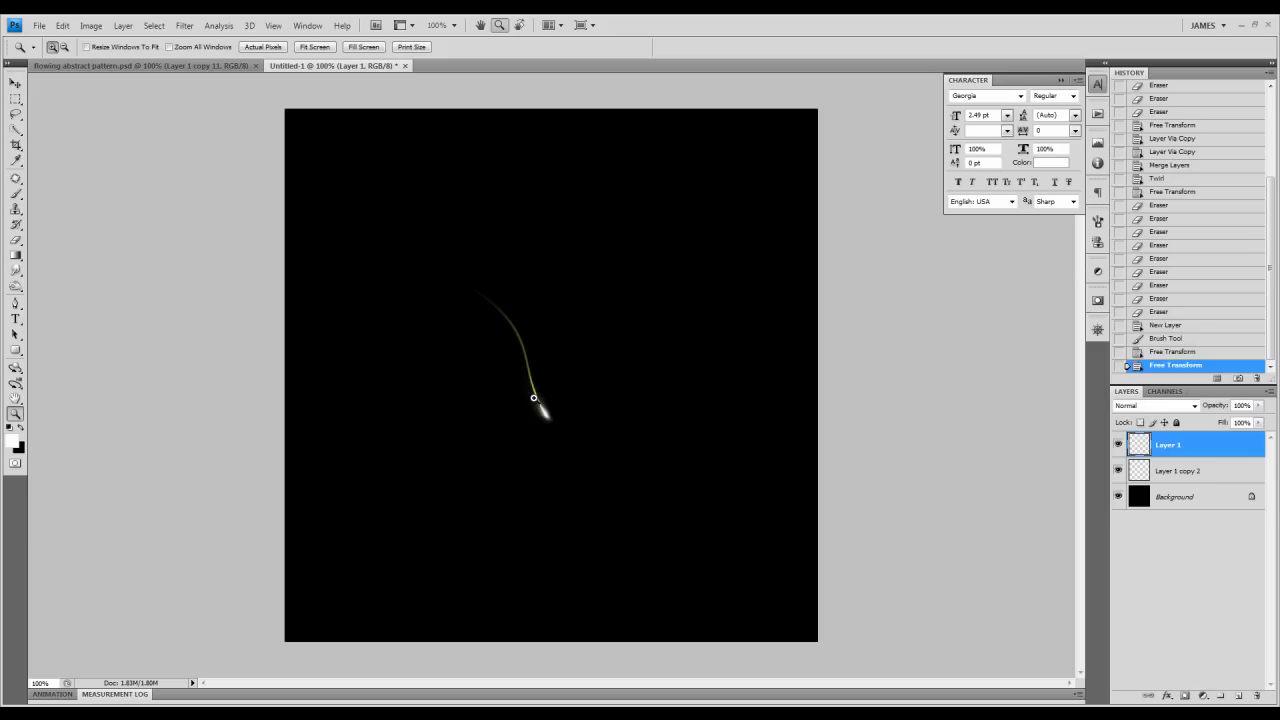
# Step: Set Layer 1's blend mode to Overlay in Layer Style
pyautogui.click(15, 83)
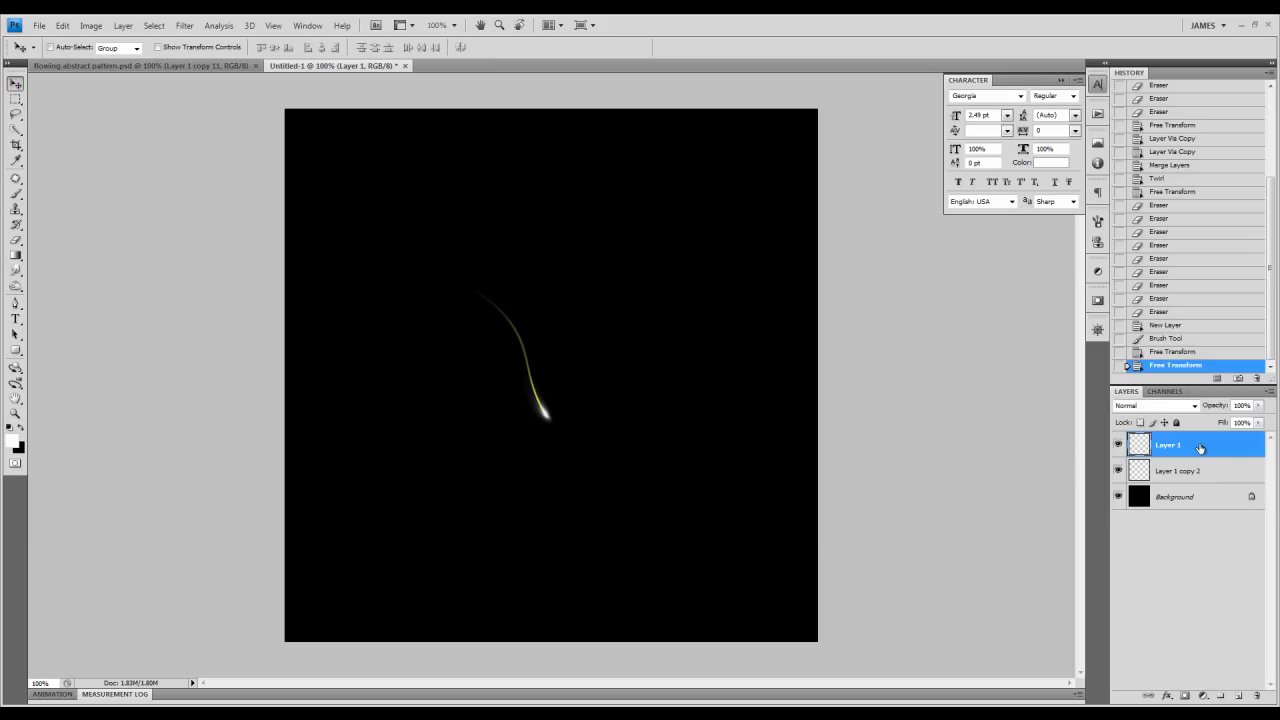
pyautogui.doubleClick(1200, 449)
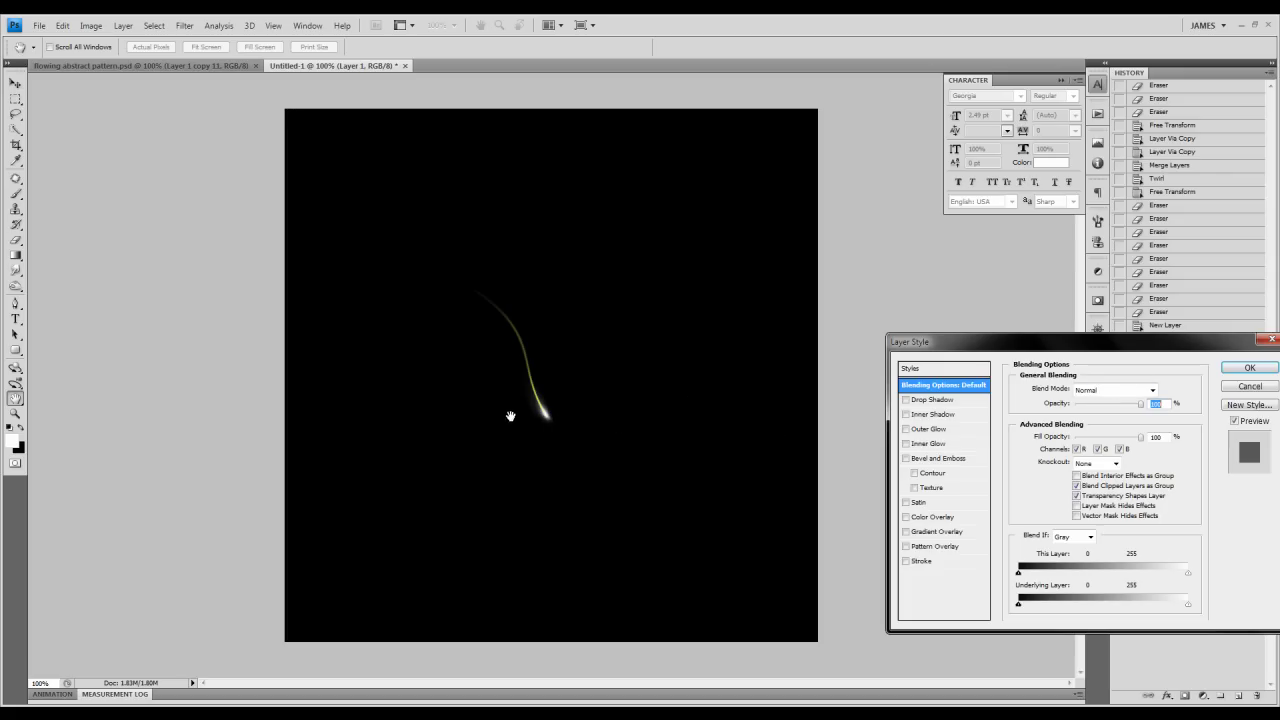
pyautogui.click(1128, 391)
pyautogui.click(1088, 565)
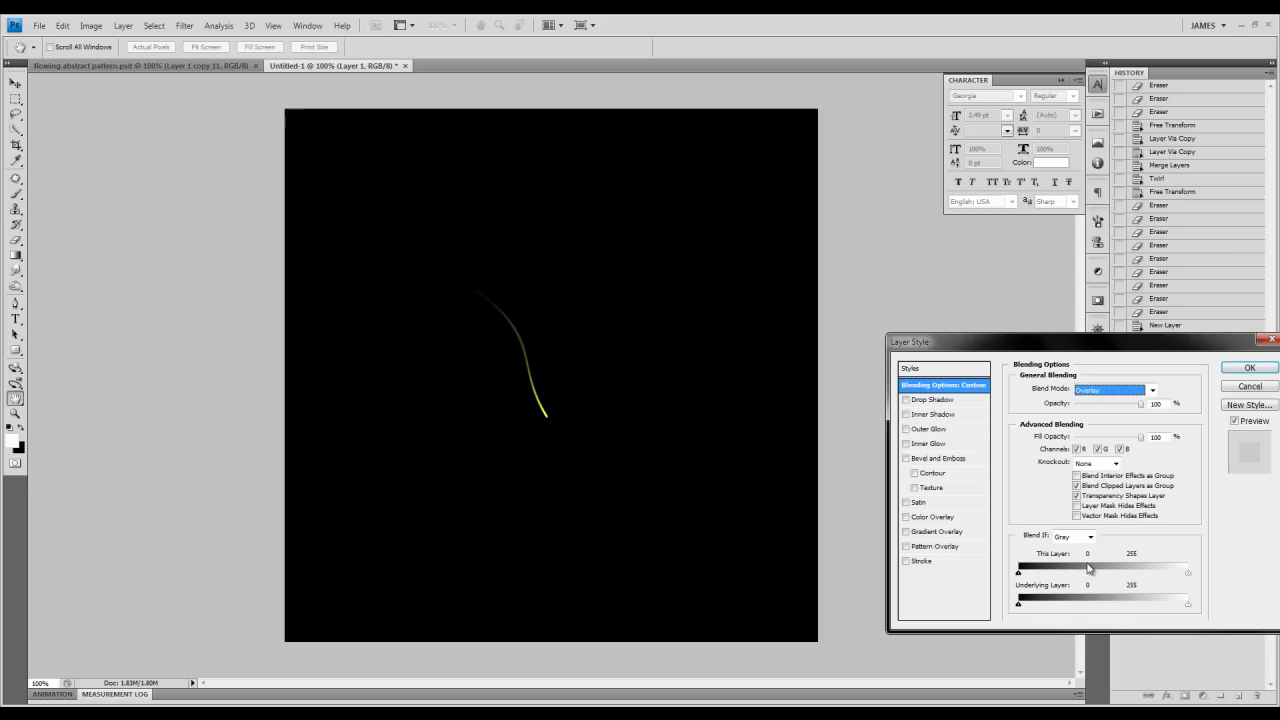
pyautogui.click(1249, 368)
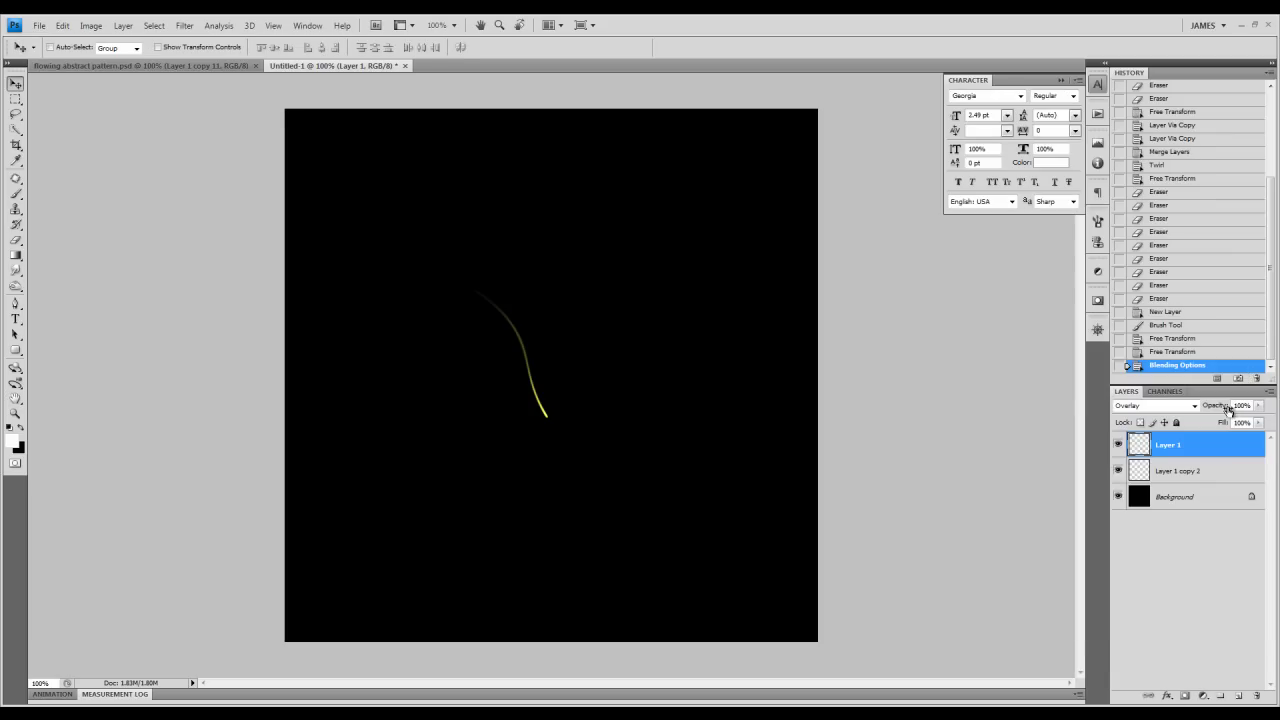
# Step: Duplicate the streak layer and set the copy to Normal blending at about 65% opacity
pyautogui.hotkey('ctrl', 'j')
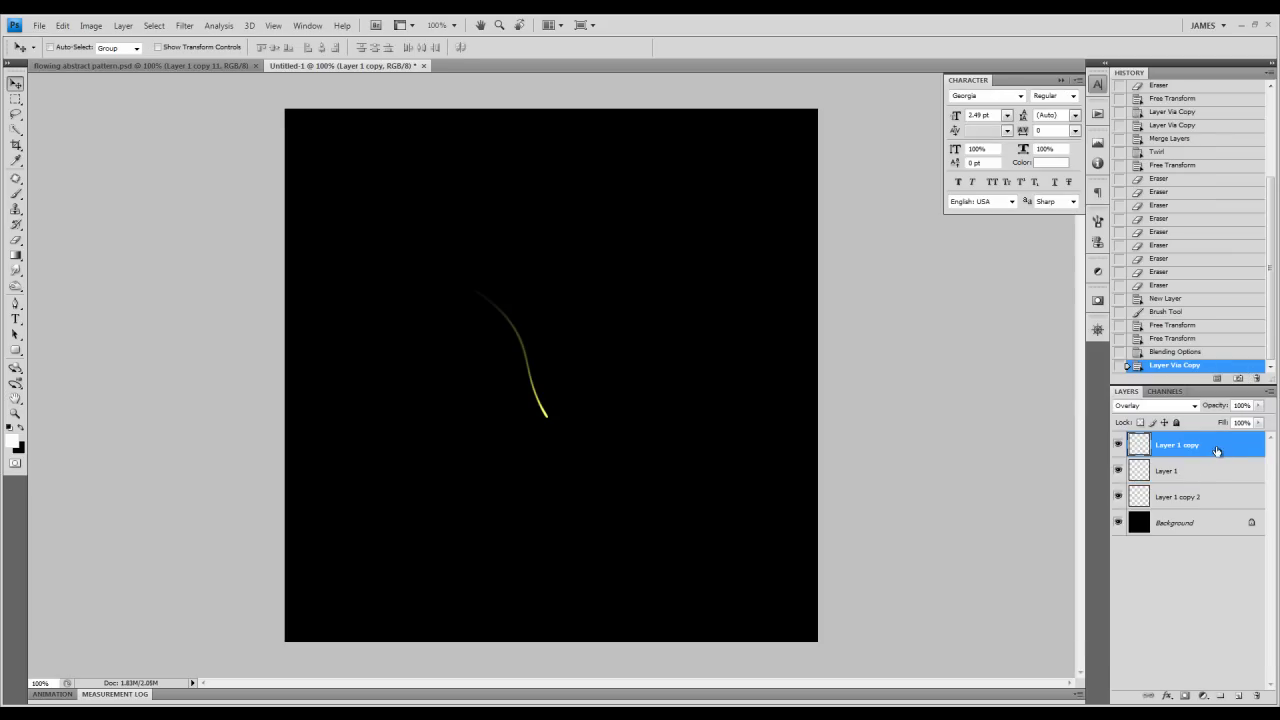
pyautogui.hotkey('ctrl', 'z')
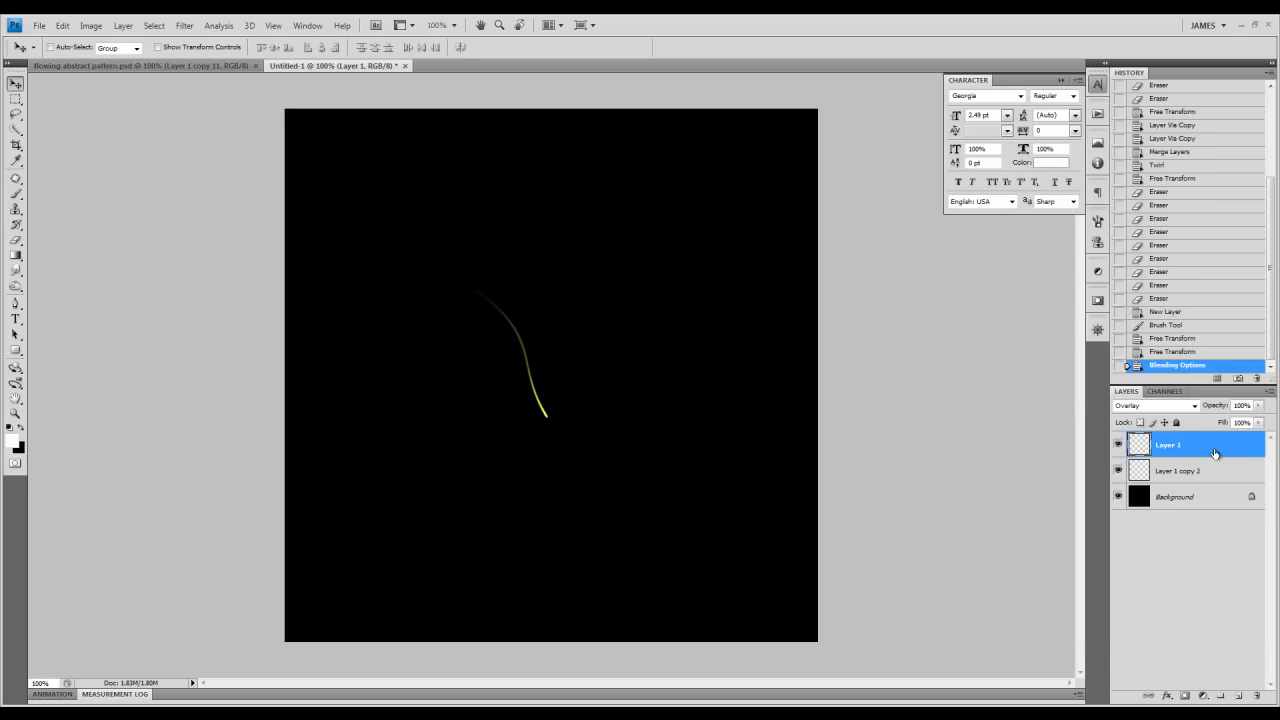
pyautogui.hotkey('ctrl', 'j')
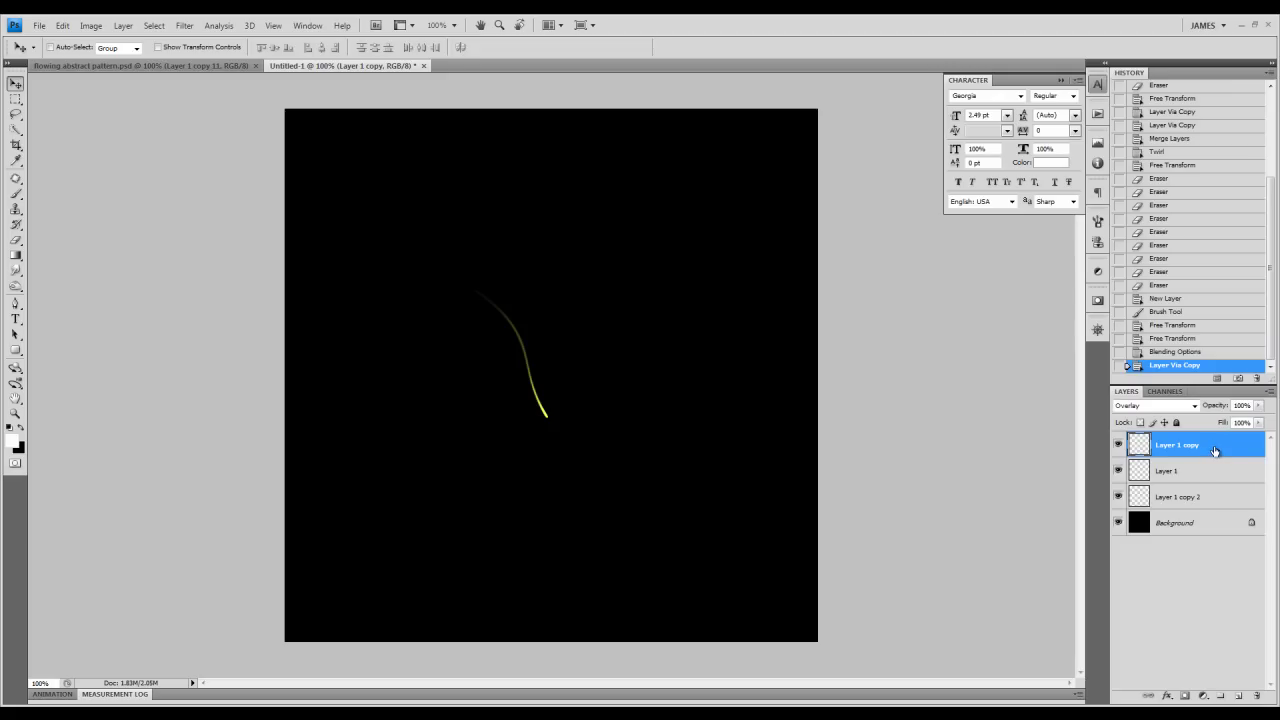
pyautogui.doubleClick(1215, 451)
pyautogui.click(1125, 390)
pyautogui.click(1105, 398)
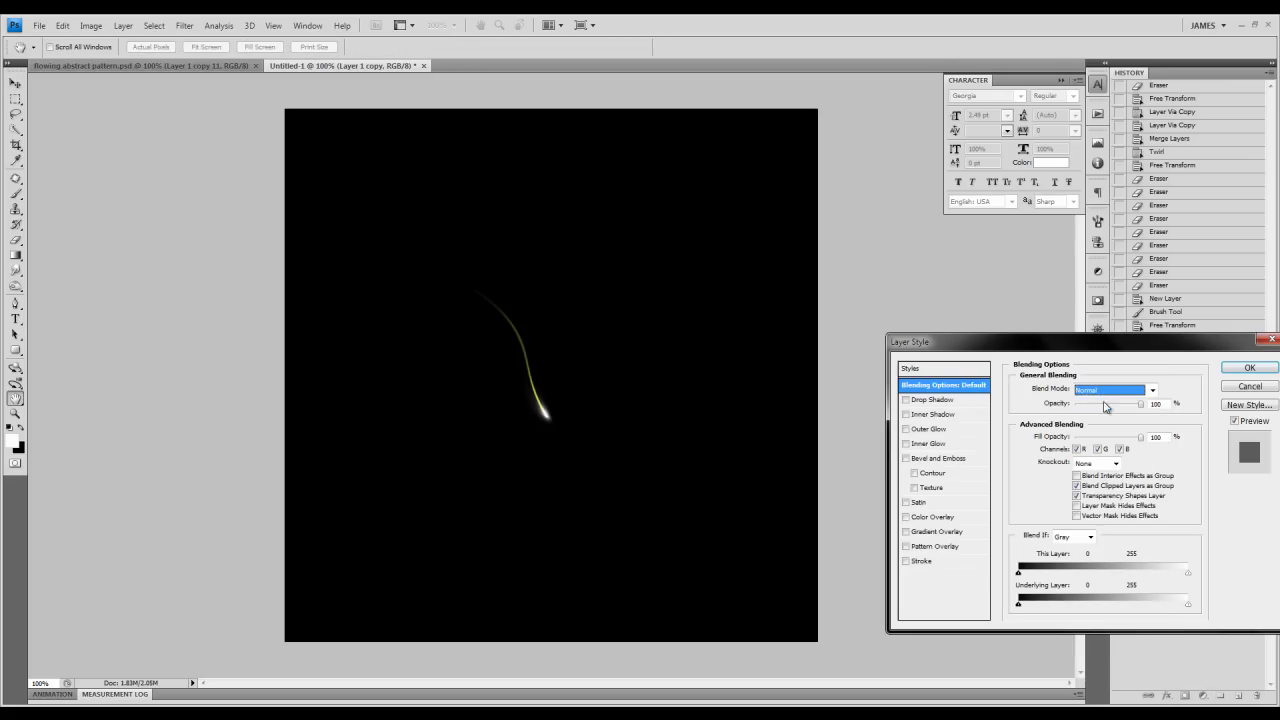
pyautogui.moveTo(1140, 404); pyautogui.dragTo(1122, 413)
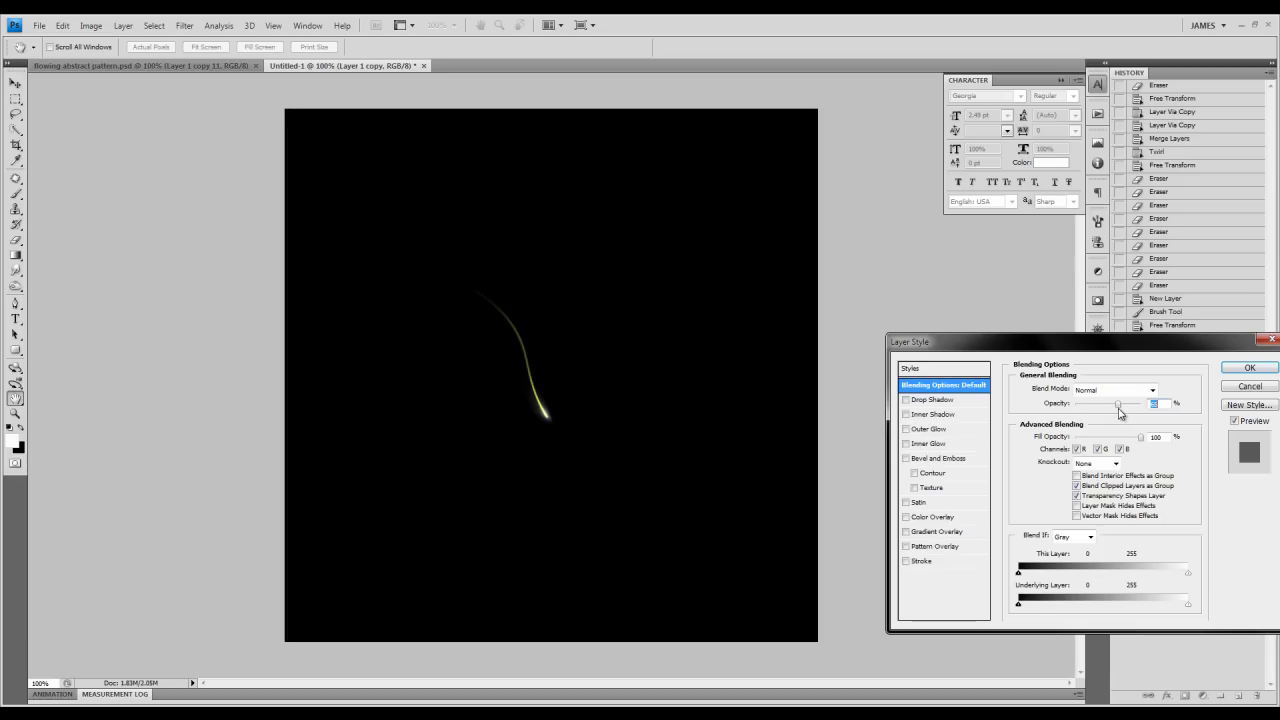
pyautogui.click(1238, 368)
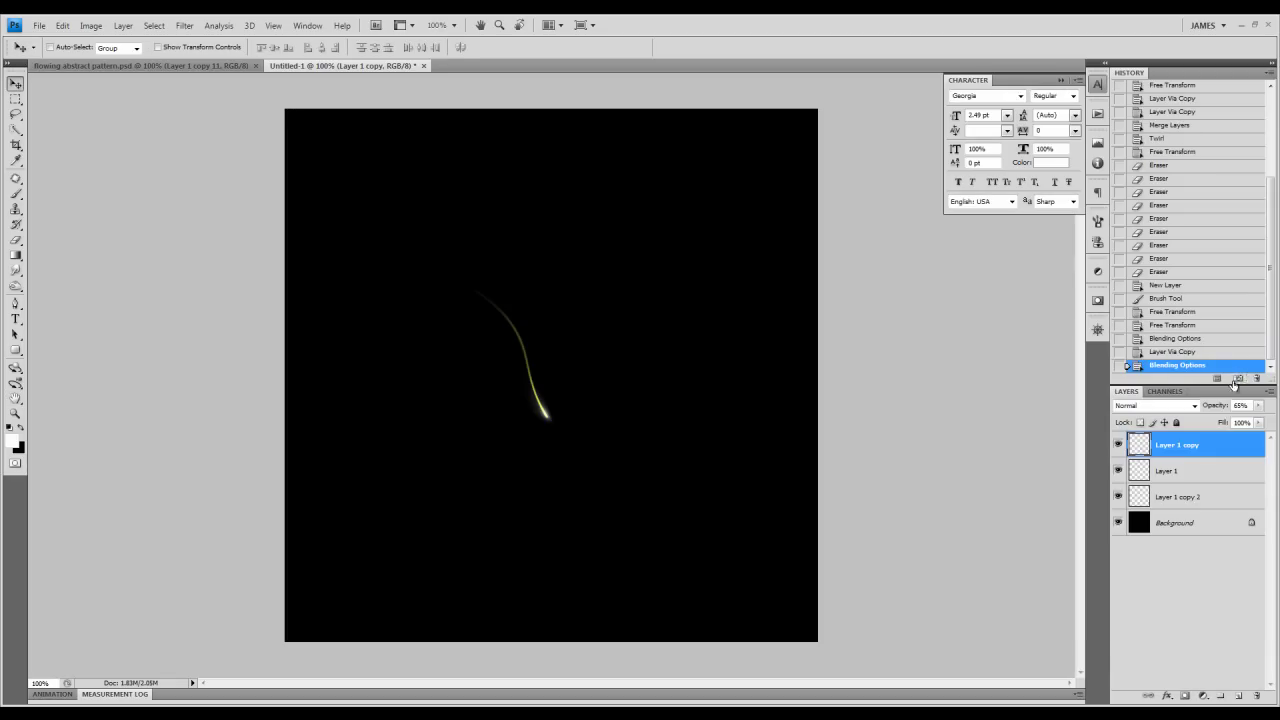
# Step: Select all three streak layers and merge them into one layer
pyautogui.click(1217, 502)
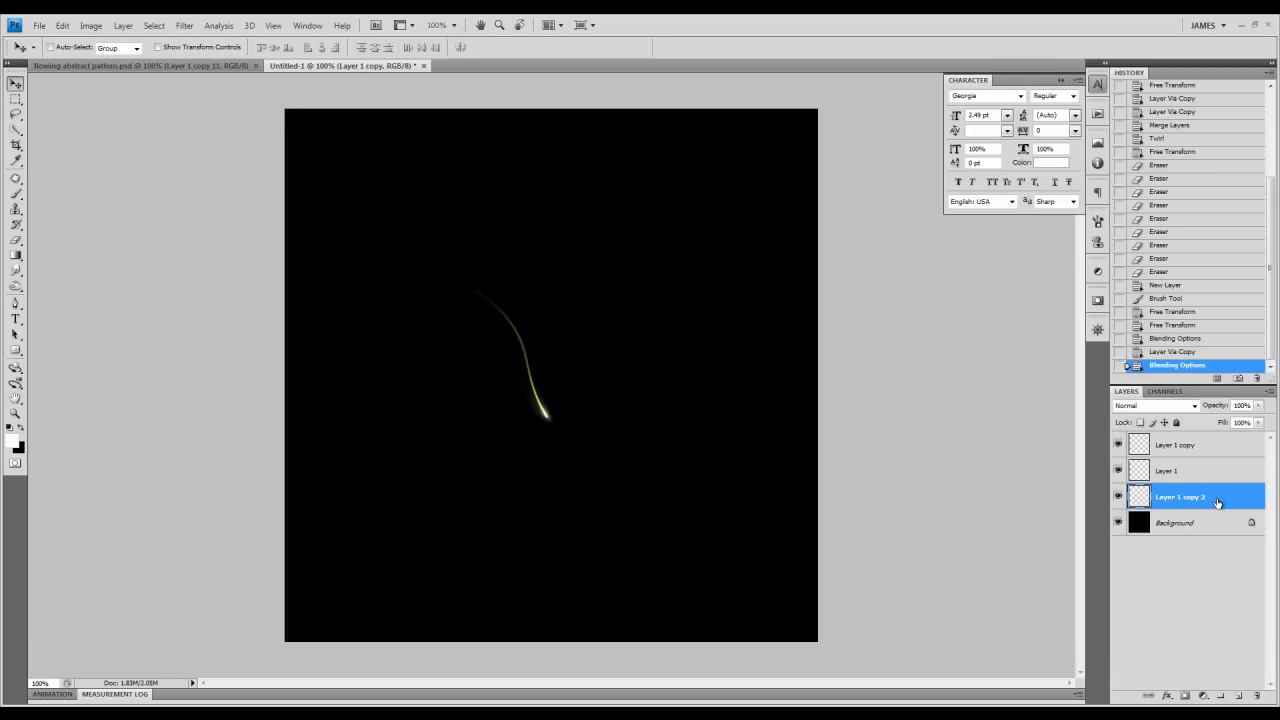
pyautogui.keyDown('shift'); pyautogui.click(1217, 446); pyautogui.keyUp('shift')
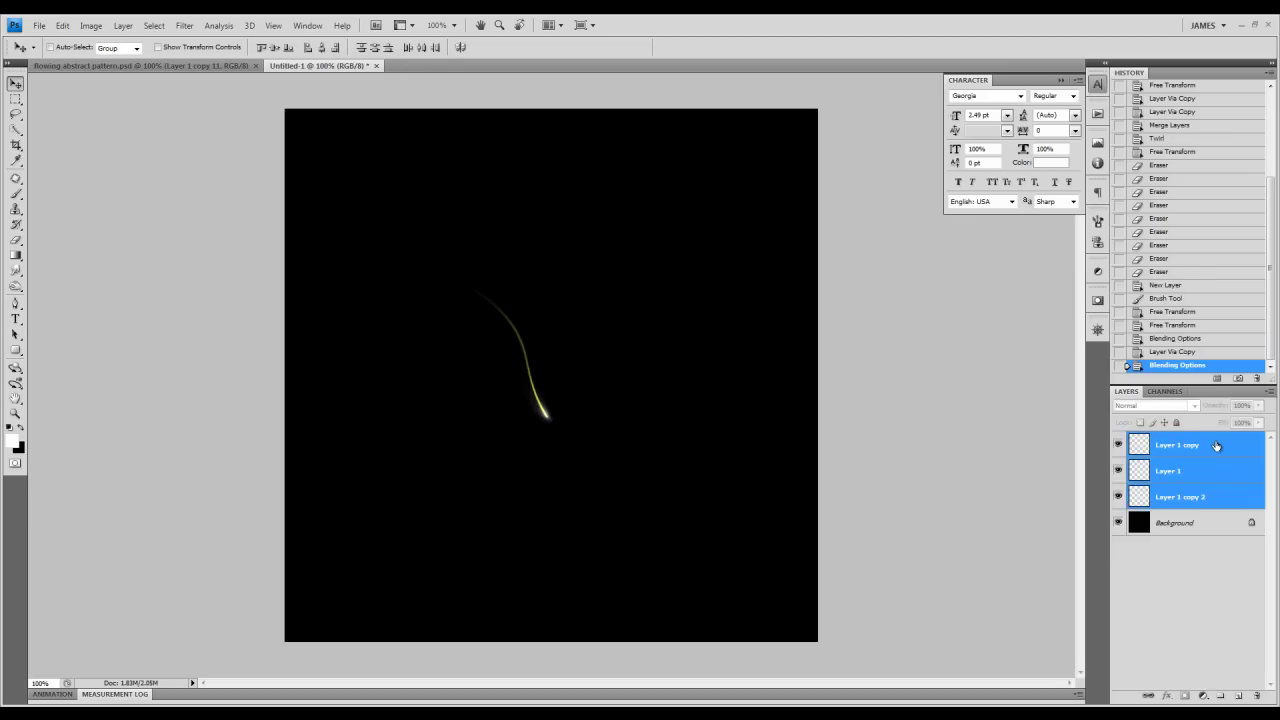
pyautogui.rightClick(1217, 446)
pyautogui.click(1206, 403)
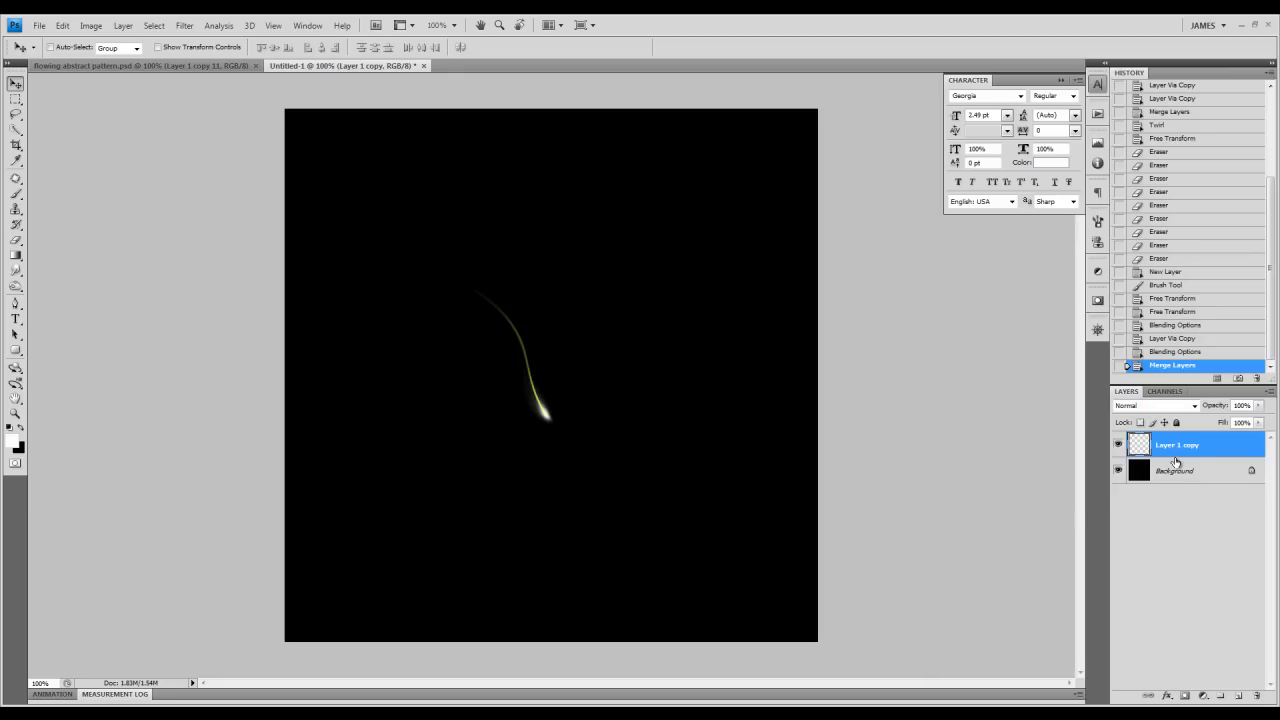
# Step: Duplicate the merged streak, shift it up, tilt it slightly anticlockwise, and bring up Hue/Saturation
pyautogui.hotkey('ctrl', 'j')
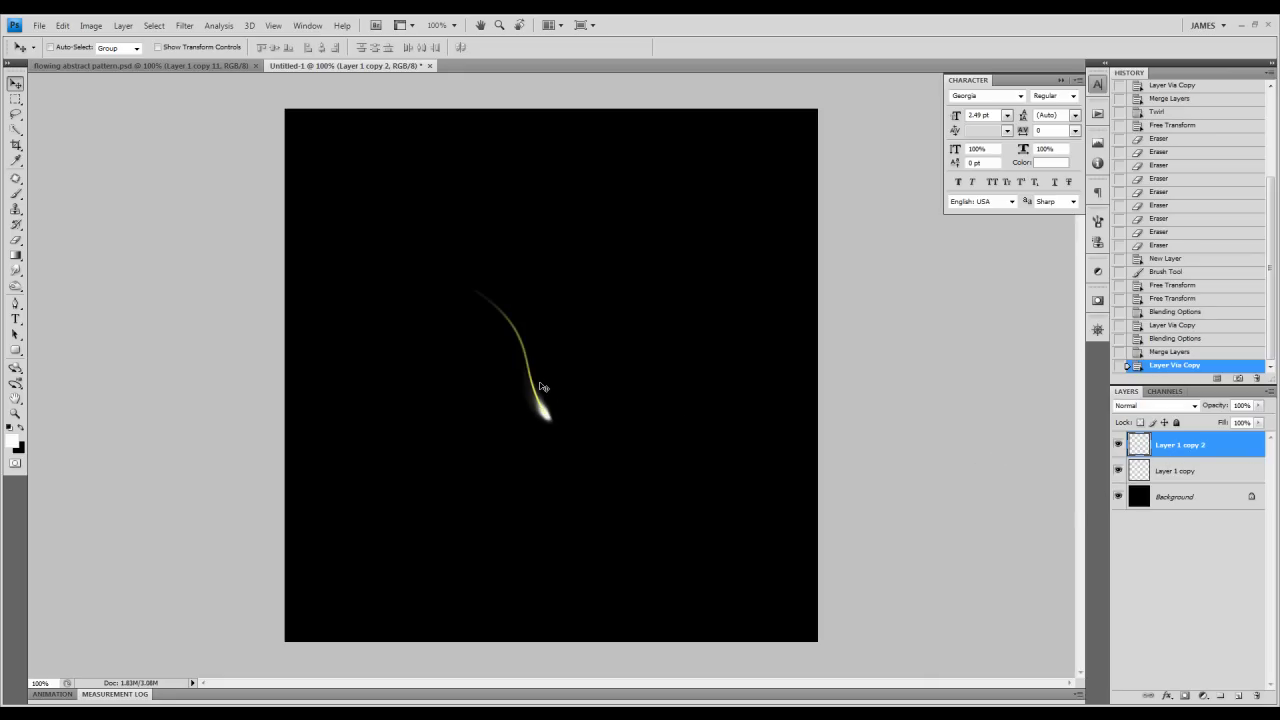
pyautogui.moveTo(540, 387); pyautogui.dragTo(543, 362)
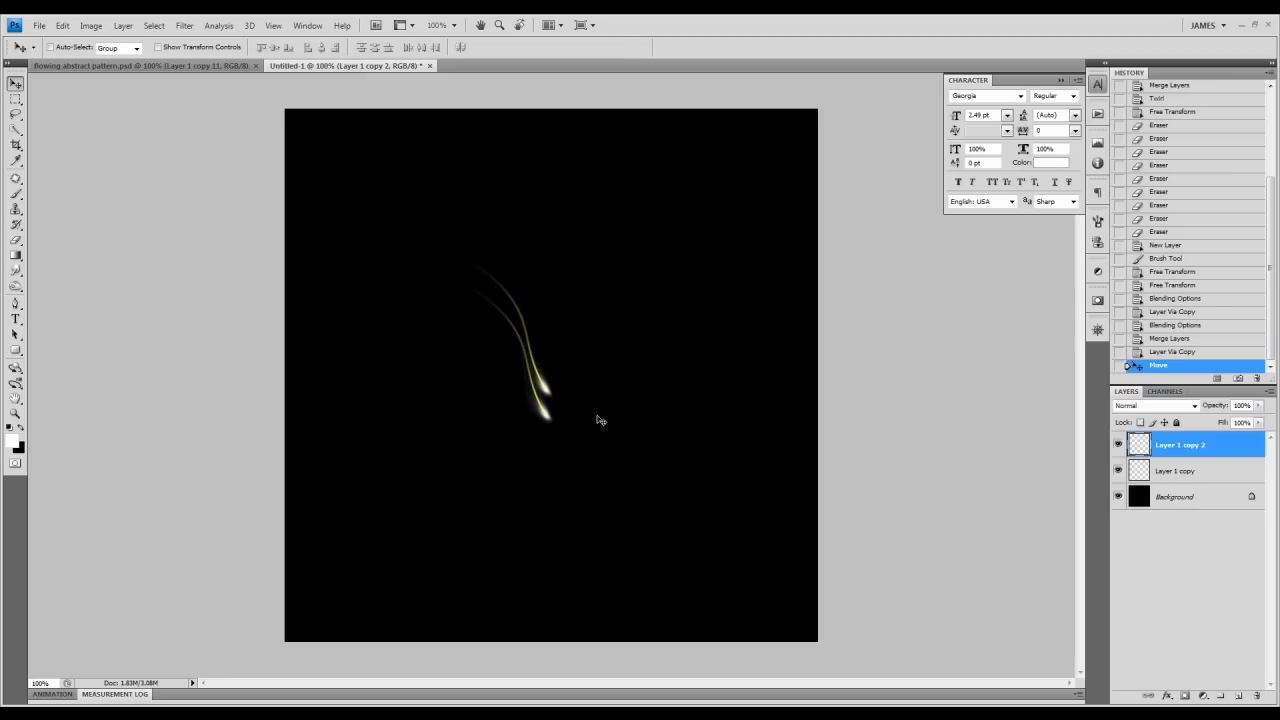
pyautogui.hotkey('ctrl', 't')
pyautogui.moveTo(629, 443); pyautogui.dragTo(657, 400)
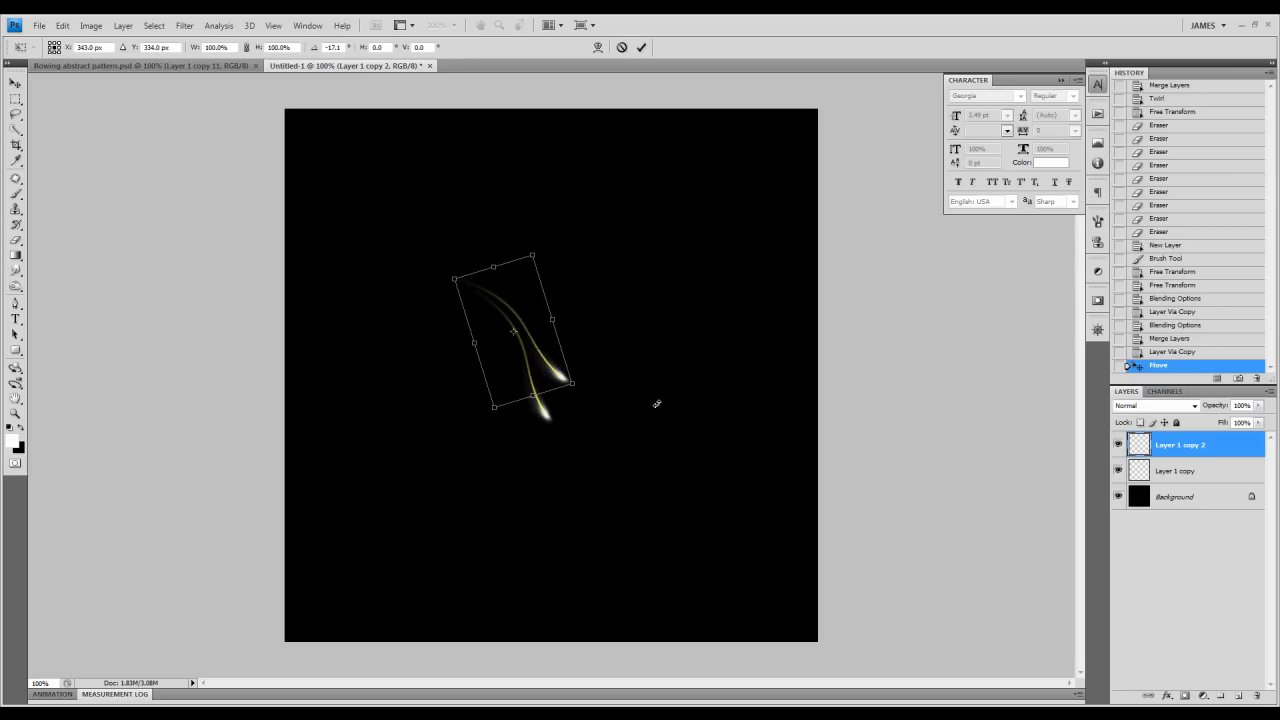
pyautogui.press('Return')
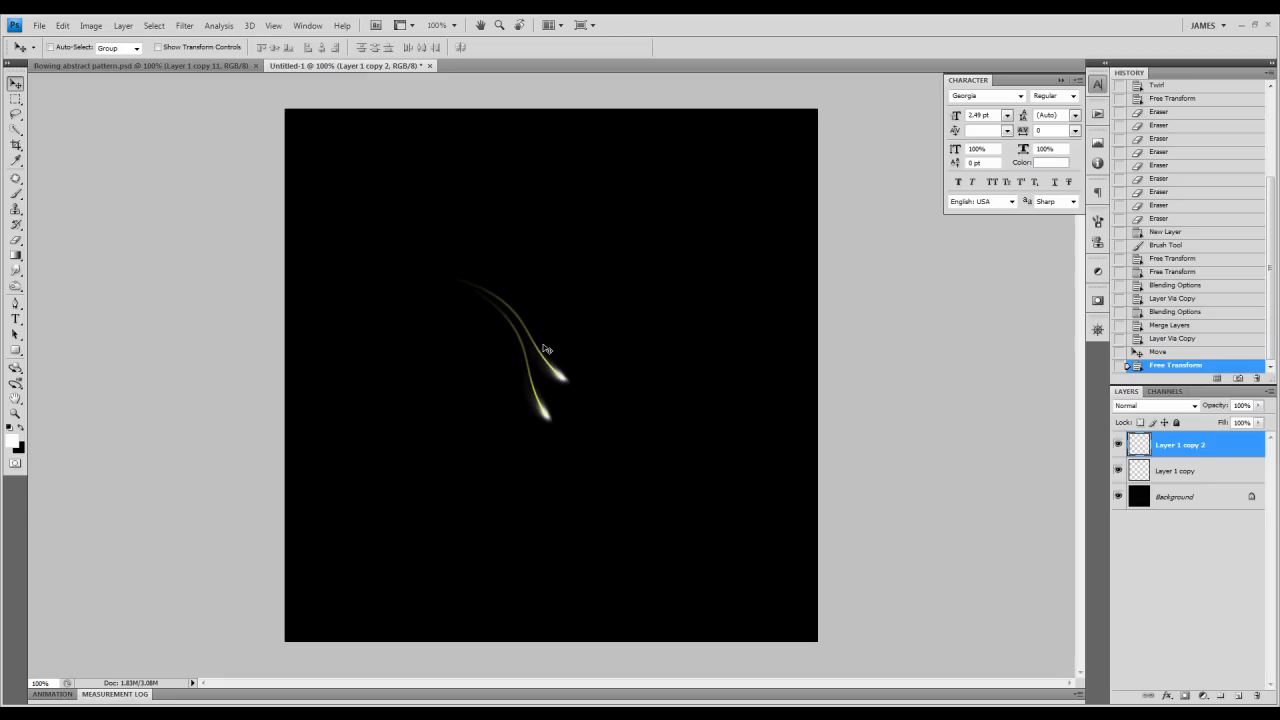
pyautogui.hotkey('ctrl', 'u')
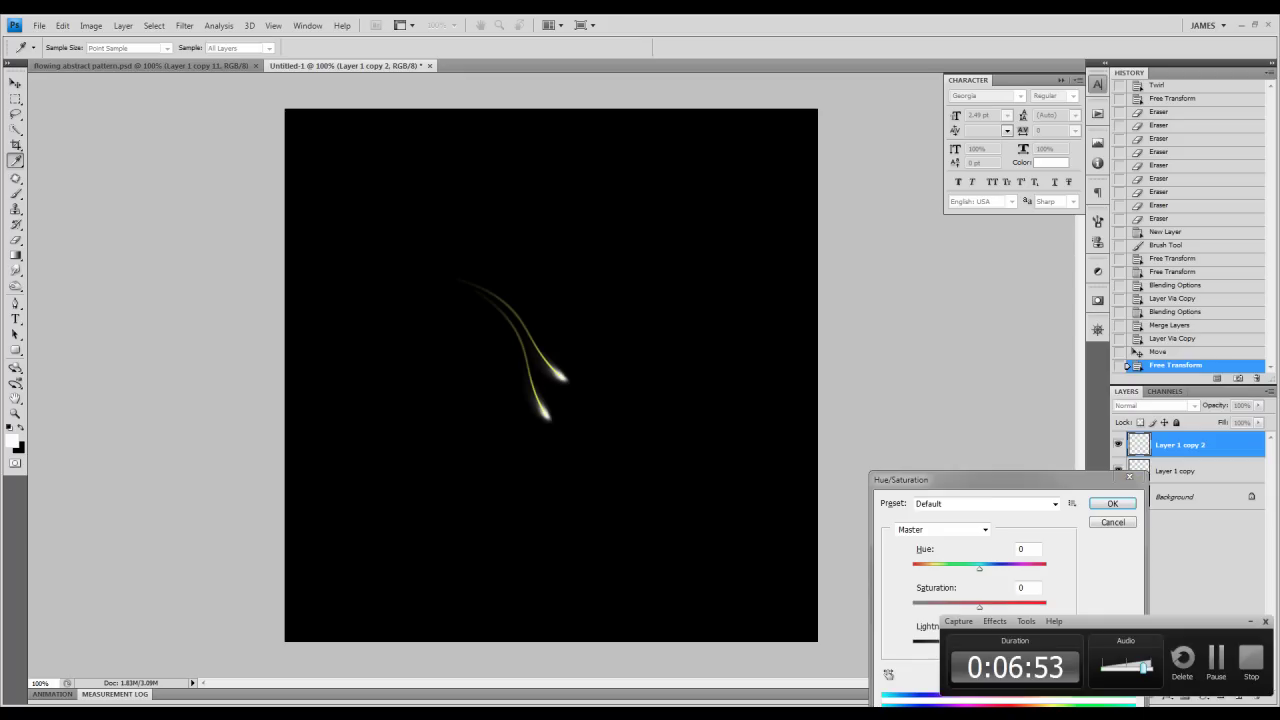
# Step: Drag the Hue slider to tint the second streak orange-red and apply it
pyautogui.click(1000, 515)
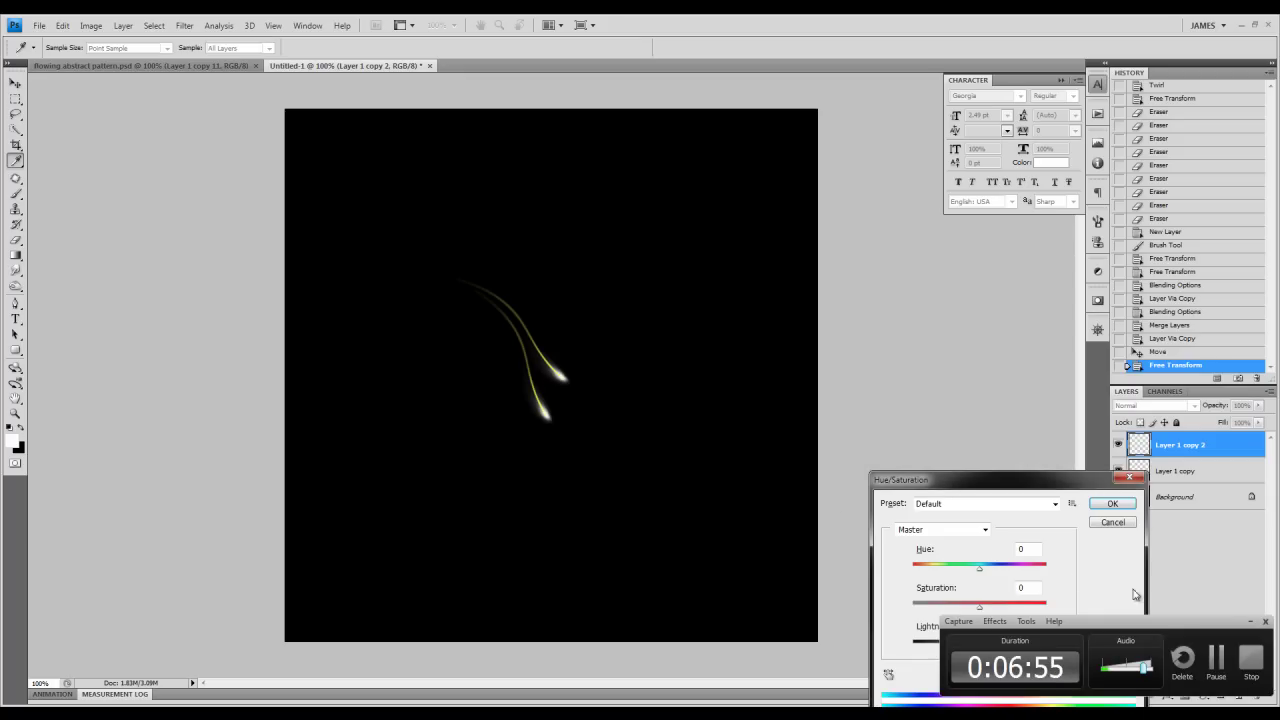
pyautogui.click(1249, 621)
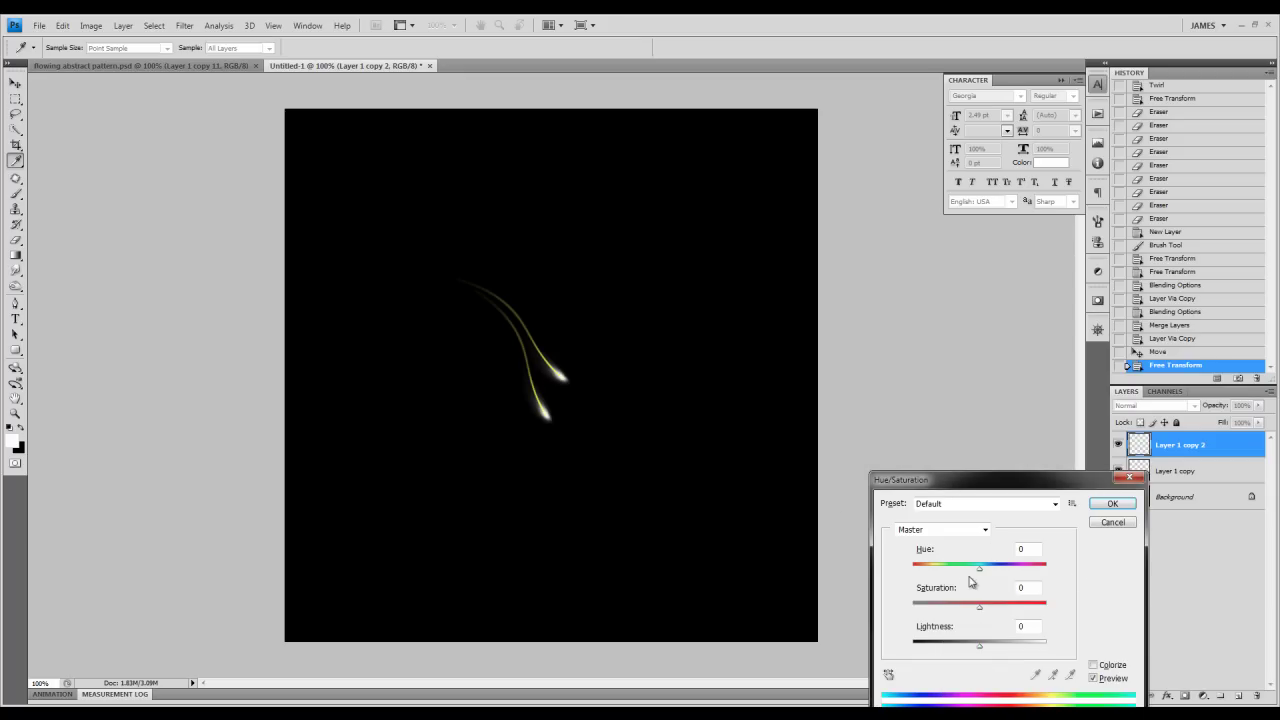
pyautogui.moveTo(979, 568)
pyautogui.mouseDown()
pyautogui.moveTo(959, 575)
pyautogui.moveTo(996, 572)
pyautogui.moveTo(946, 572)
pyautogui.moveTo(965, 571)
pyautogui.mouseUp()
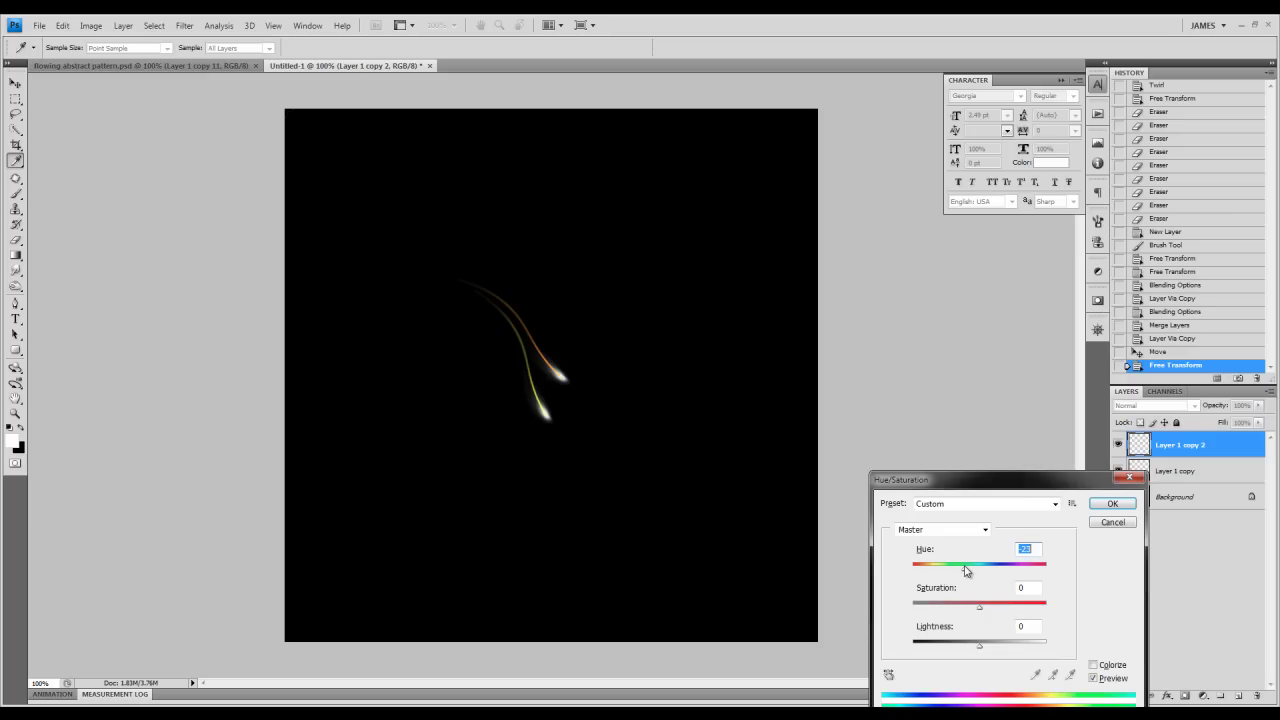
pyautogui.click(1111, 504)
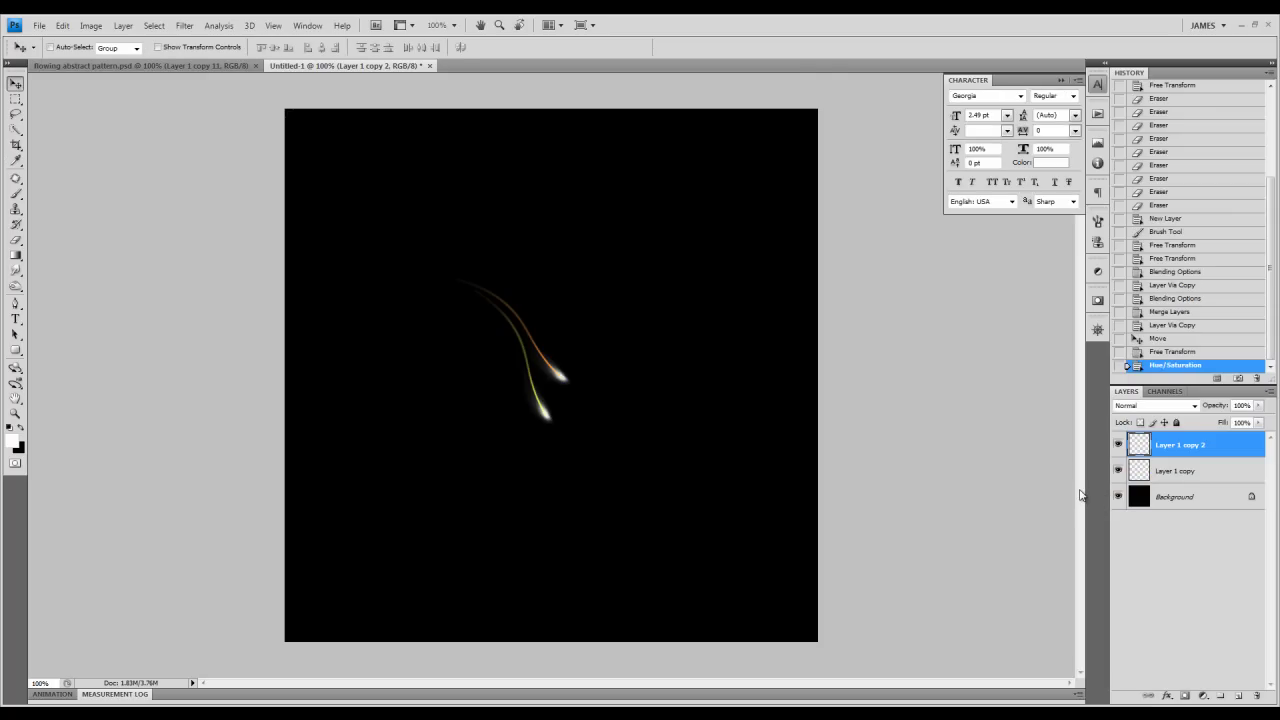
# Step: Copy the streak to Layer 1 copy 3, move it, rotate it and scale it to about 86%
pyautogui.hotkey('ctrl', 'j')
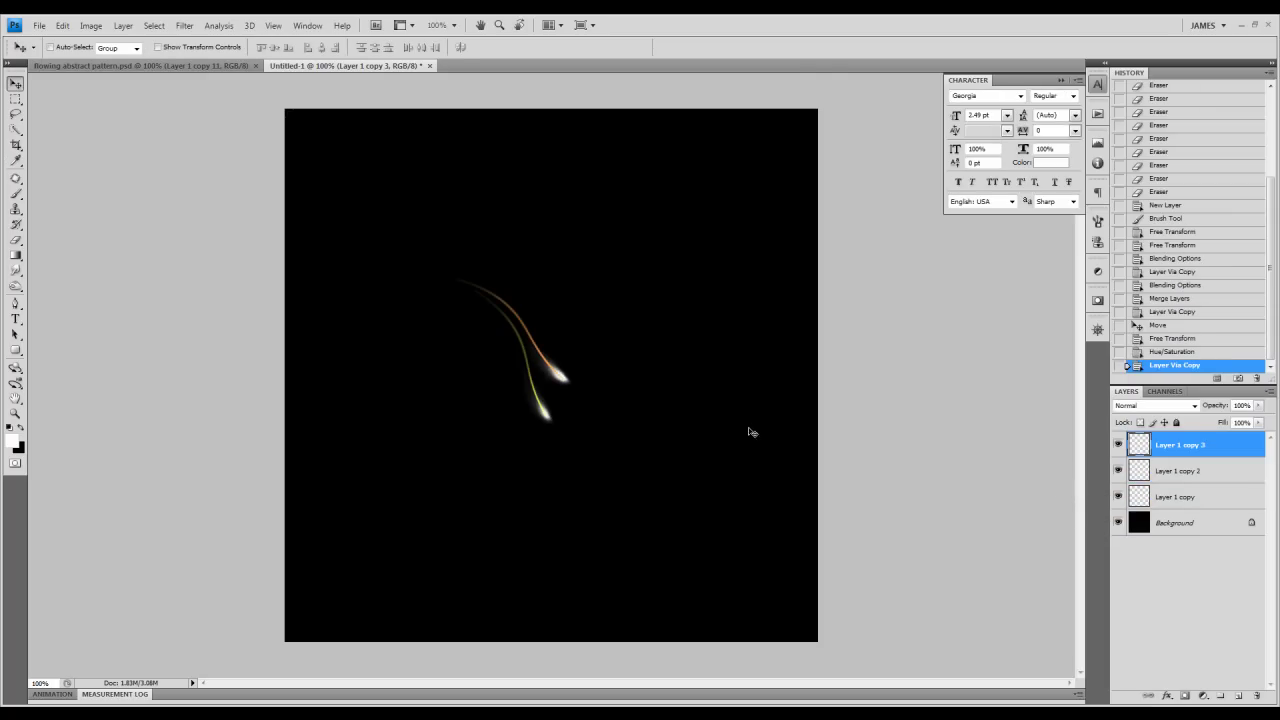
pyautogui.moveTo(591, 408); pyautogui.dragTo(557, 399)
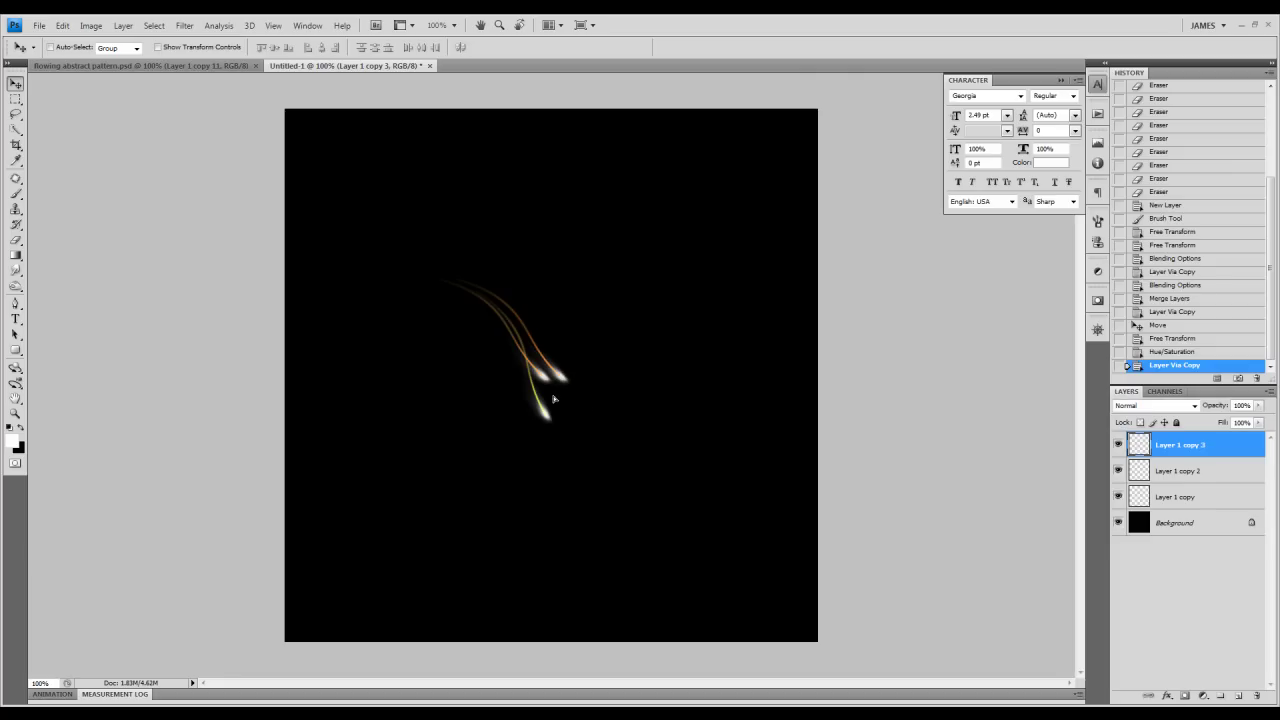
pyautogui.hotkey('ctrl', 't')
pyautogui.moveTo(639, 439); pyautogui.dragTo(579, 472)
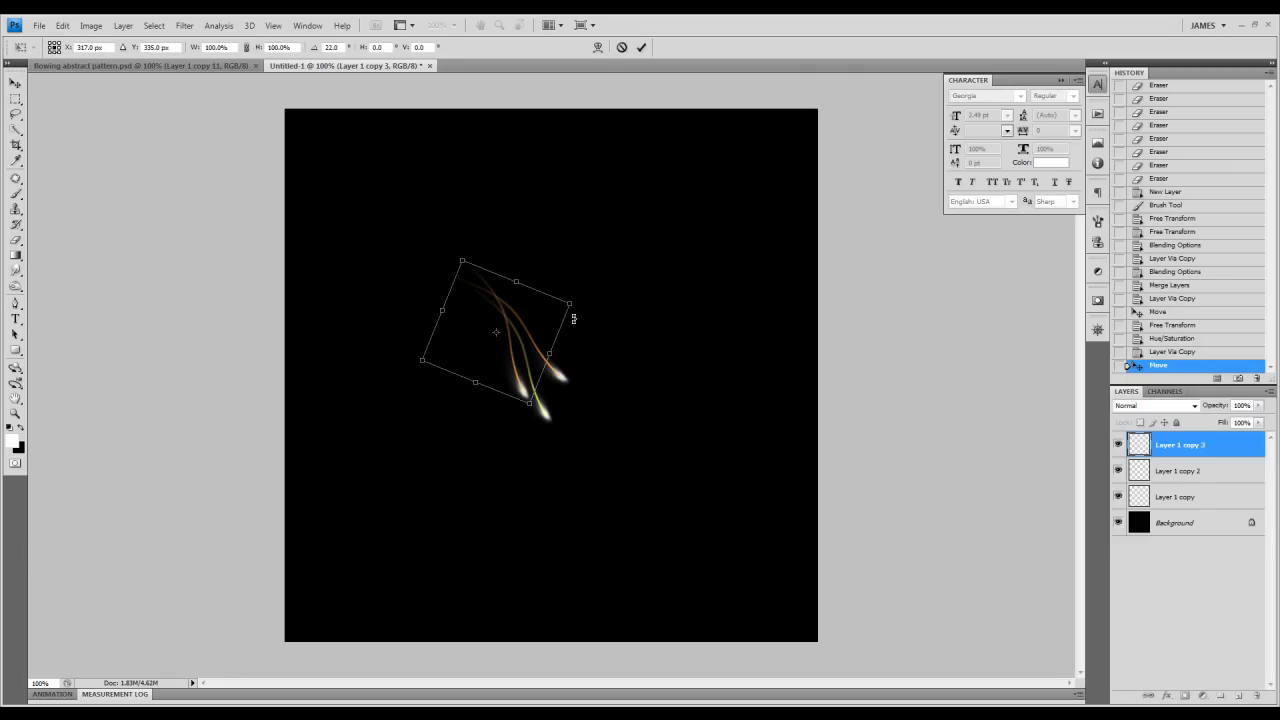
pyautogui.moveTo(566, 309)
pyautogui.mouseDown()
pyautogui.moveTo(535, 300)
pyautogui.moveTo(548, 311)
pyautogui.mouseUp()
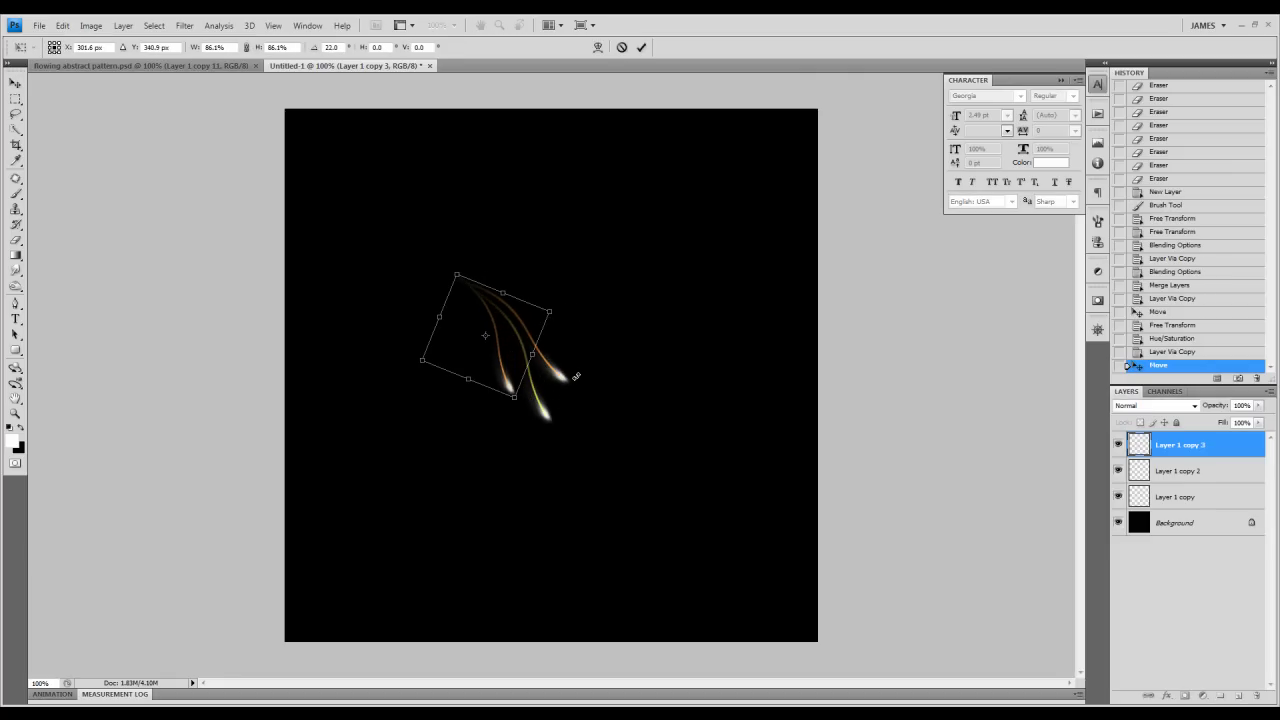
pyautogui.moveTo(583, 374); pyautogui.dragTo(520, 350)
pyautogui.press('Return')
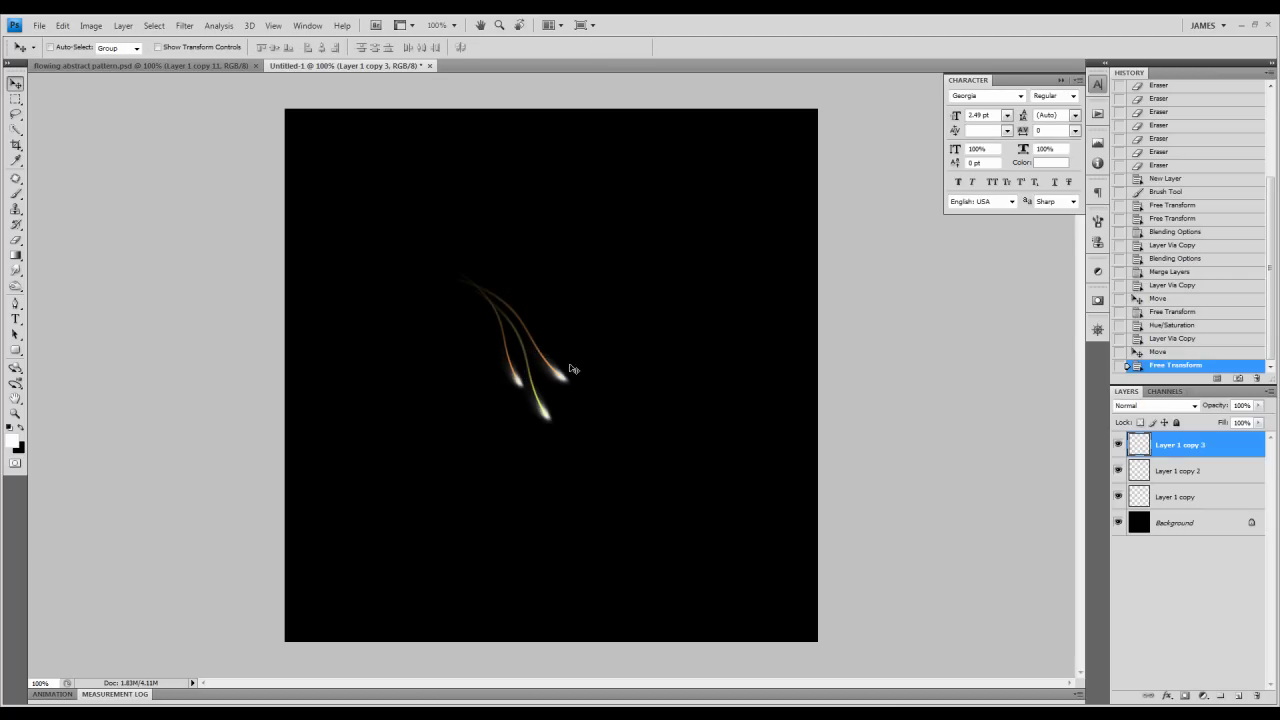
# Step: Shift the third streak's hue toward green with Hue/Saturation
pyautogui.hotkey('ctrl', 'u')
pyautogui.moveTo(980, 570); pyautogui.dragTo(1016, 570)
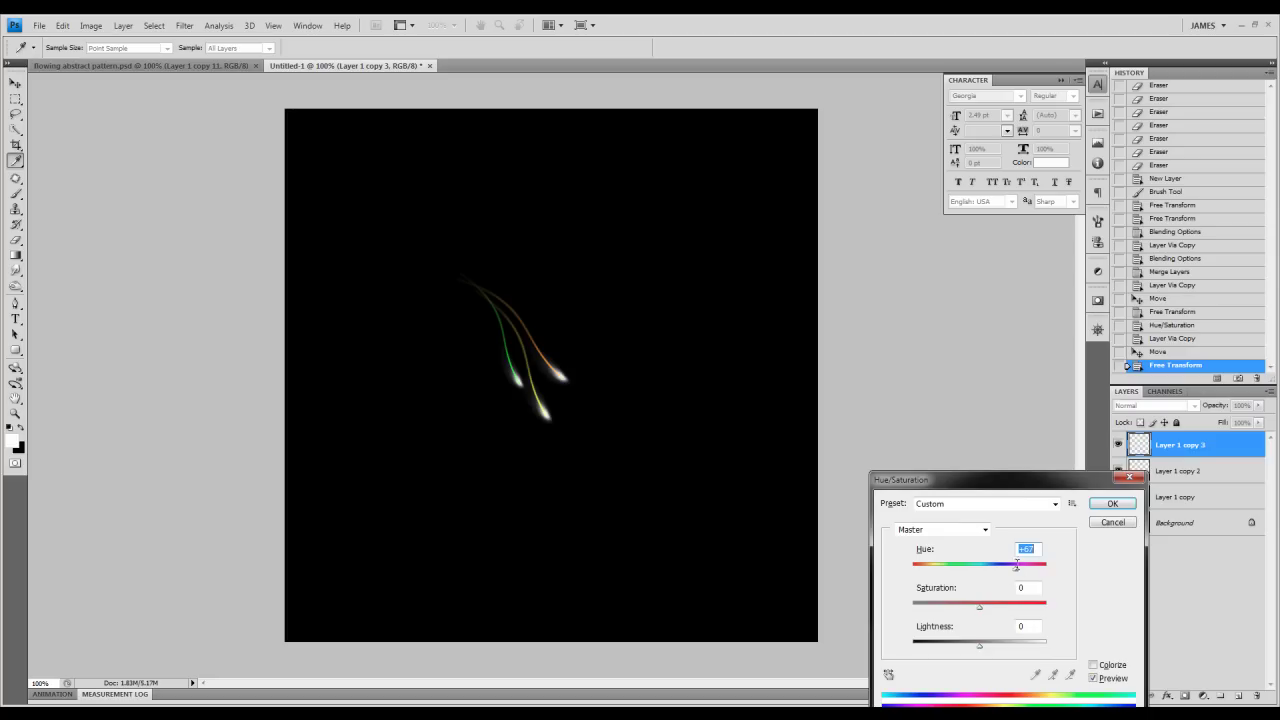
pyautogui.click(1105, 502)
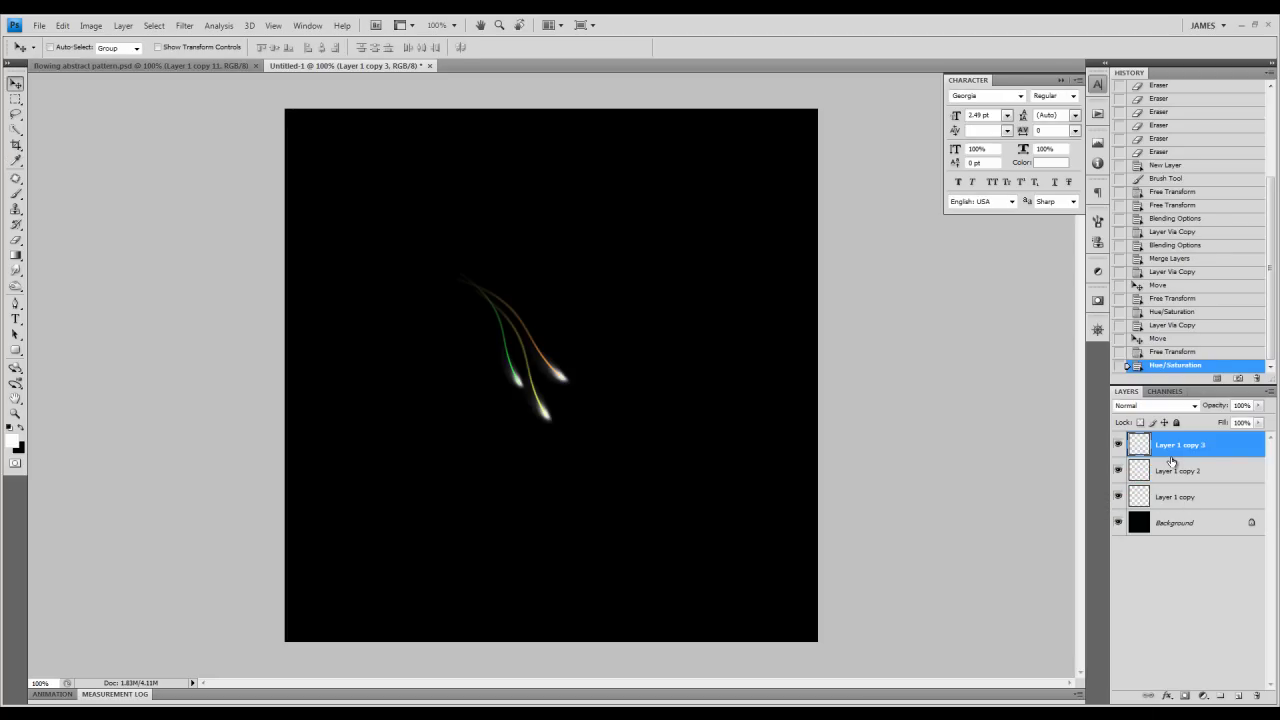
# Step: Add Layer 1 copy 4, moved up-left, slightly rotated and hue-shifted to a new colour
pyautogui.hotkey('ctrl', 'j')
pyautogui.moveTo(526, 362); pyautogui.dragTo(499, 330)
pyautogui.hotkey('ctrl', 't')
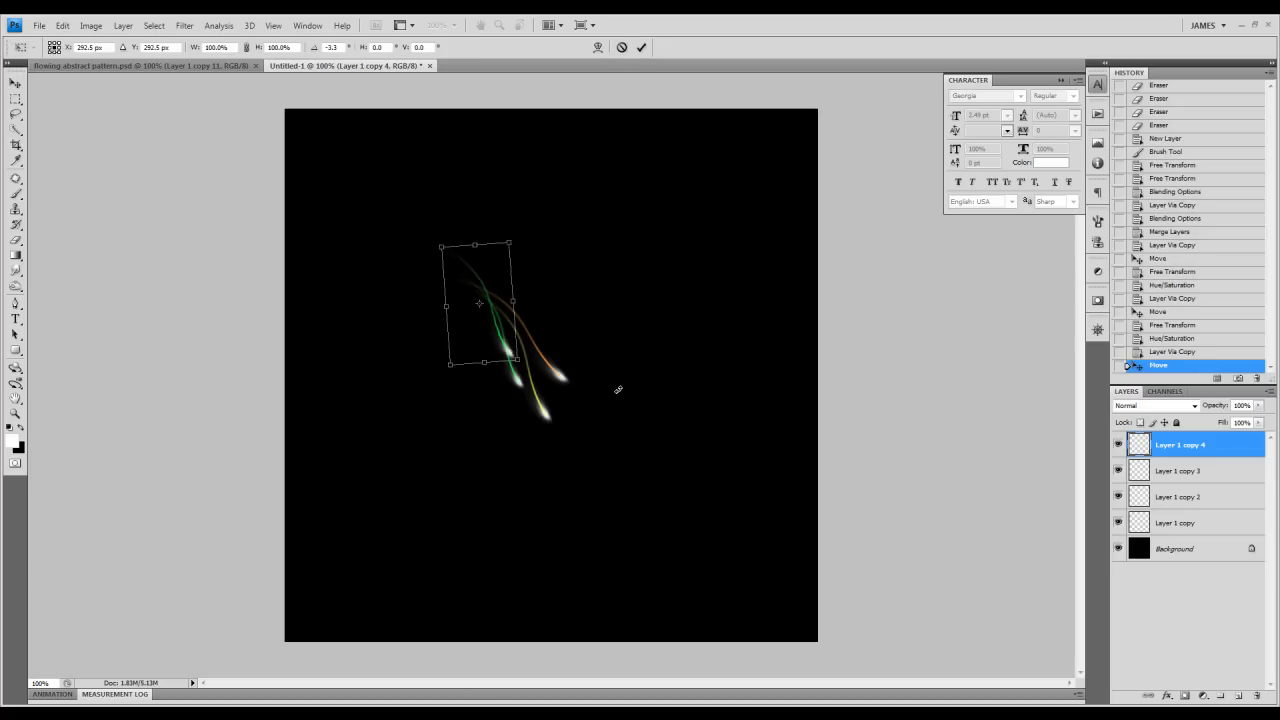
pyautogui.moveTo(617, 386); pyautogui.dragTo(619, 388)
pyautogui.press('Return')
pyautogui.hotkey('ctrl', 'u')
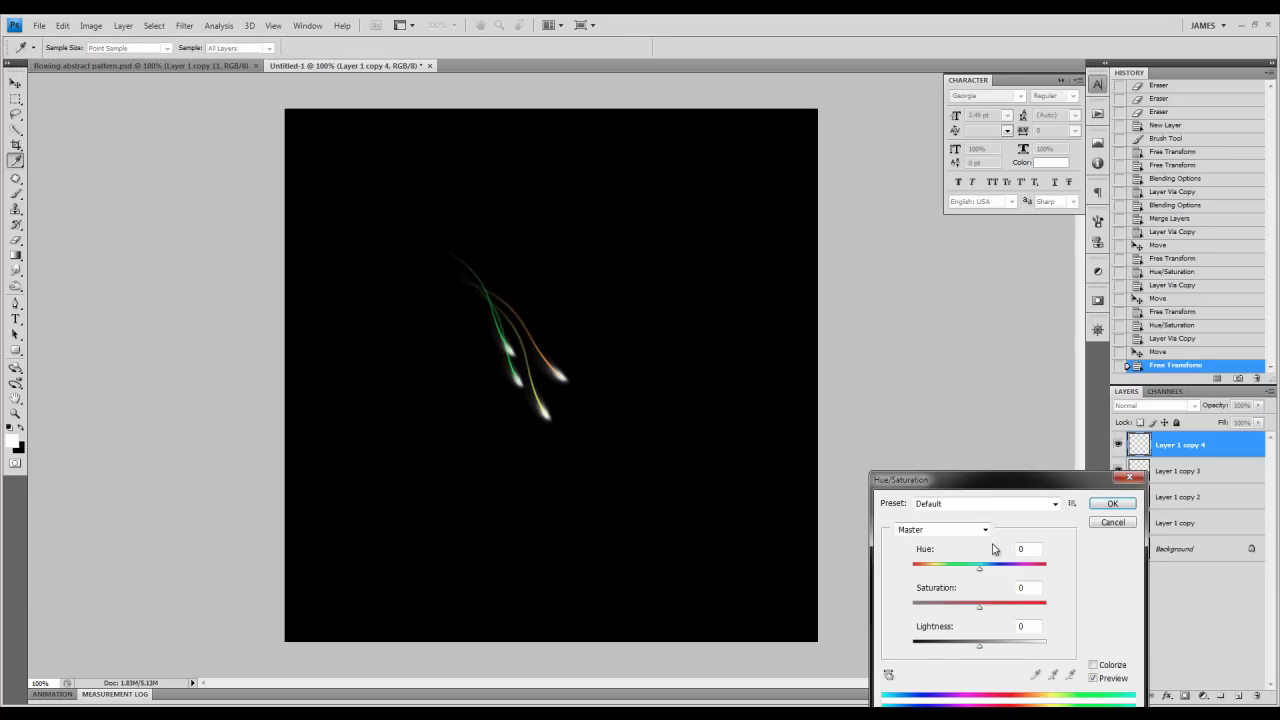
pyautogui.moveTo(971, 566)
pyautogui.mouseDown()
pyautogui.moveTo(1025, 573)
pyautogui.moveTo(957, 572)
pyautogui.mouseUp()
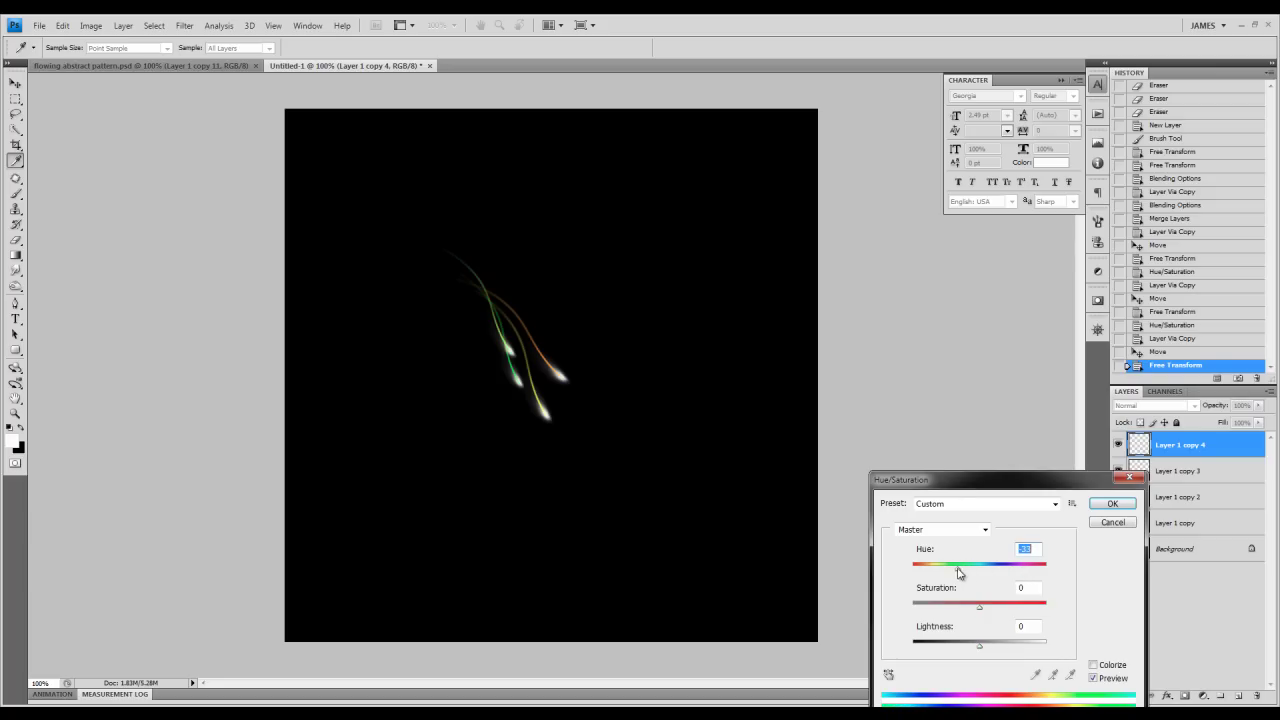
pyautogui.click(1099, 504)
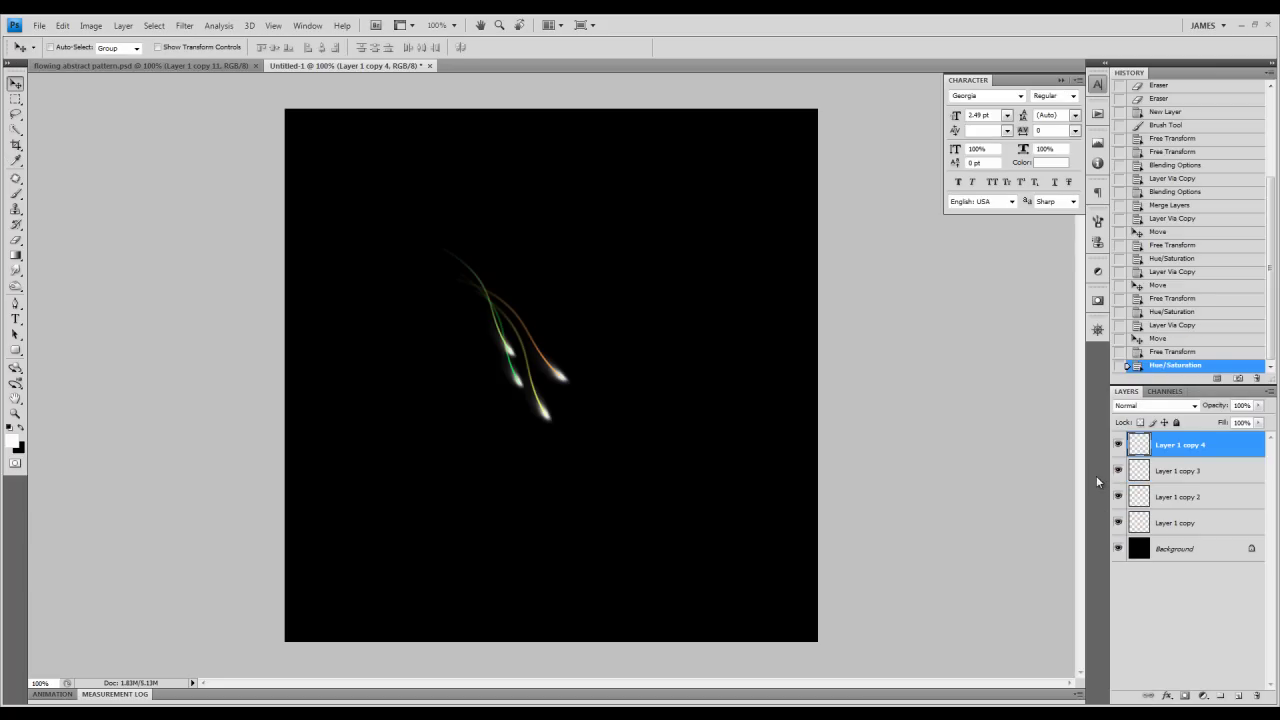
# Step: Add Layer 1 copy 5 at the top of the cluster, moved upward and rotated
pyautogui.hotkey('ctrl', 'j')
pyautogui.moveTo(503, 370); pyautogui.dragTo(510, 350)
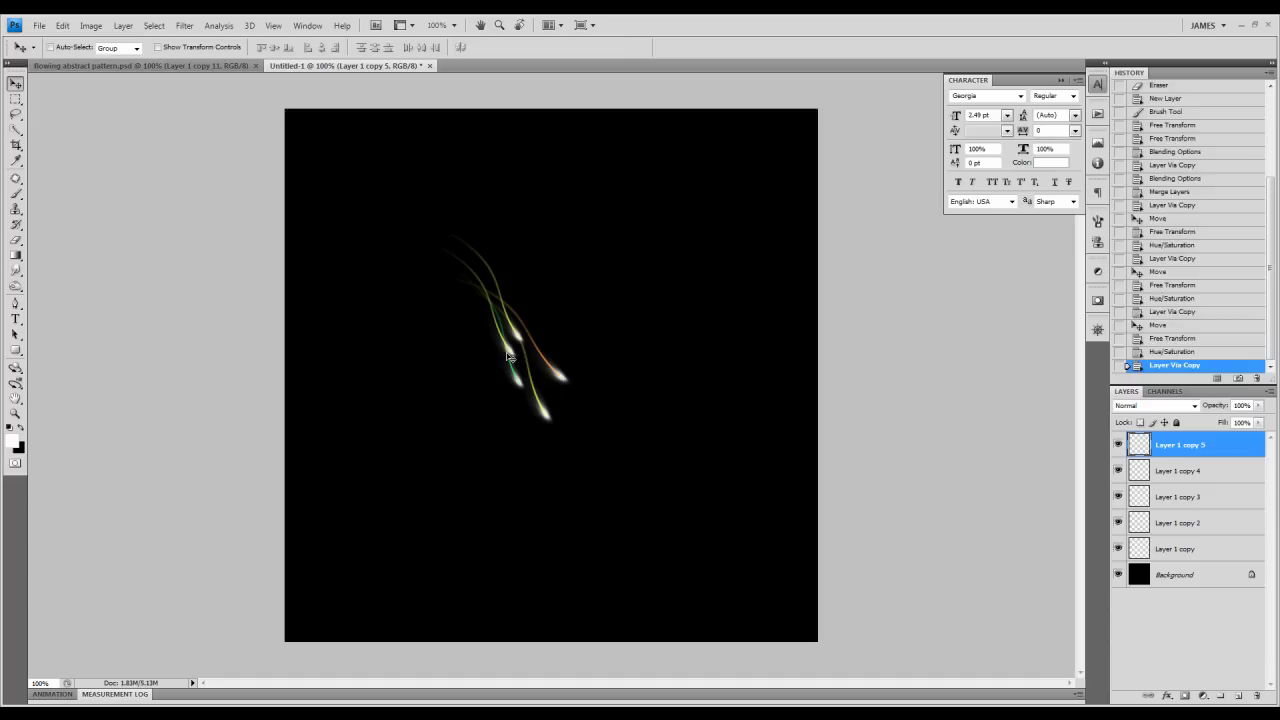
pyautogui.hotkey('ctrl', 't')
pyautogui.moveTo(610, 410); pyautogui.dragTo(667, 407)
pyautogui.press('Return')
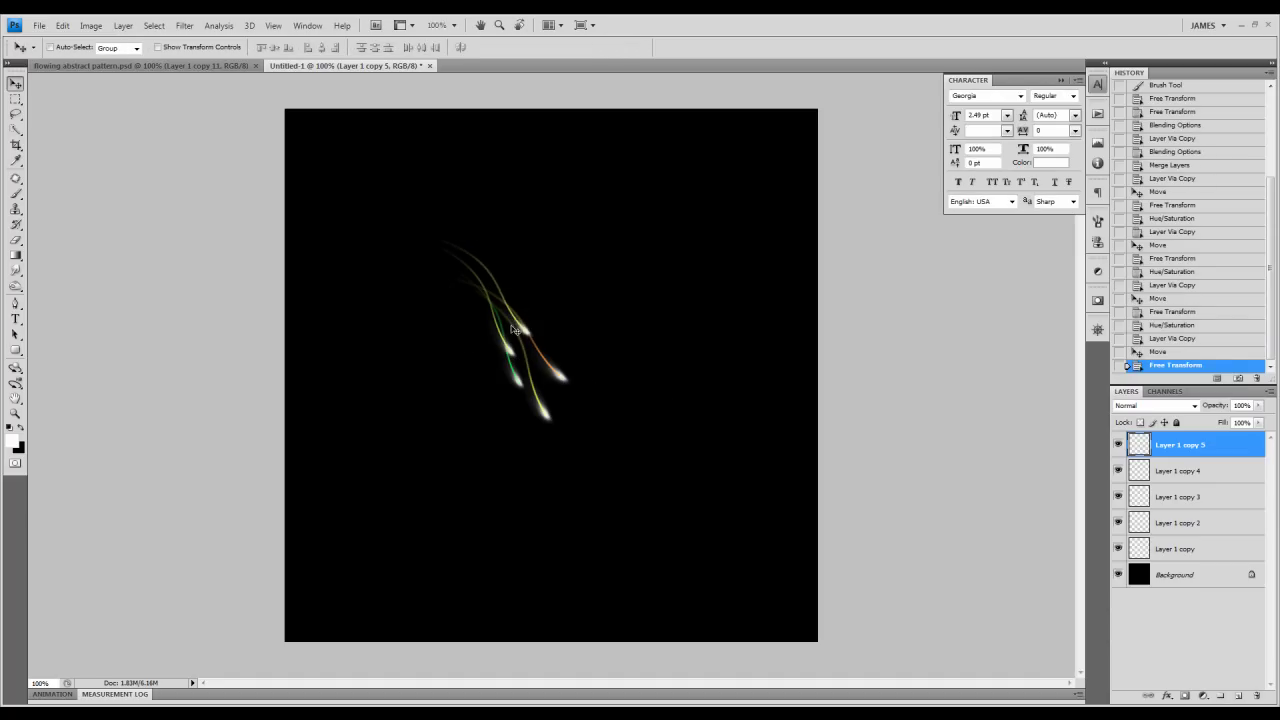
pyautogui.moveTo(515, 330)
pyautogui.mouseDown()
pyautogui.moveTo(512, 318)
pyautogui.moveTo(576, 297)
pyautogui.moveTo(512, 302)
pyautogui.mouseUp()
pyautogui.hotkey('ctrl', 't')
pyautogui.moveTo(586, 329); pyautogui.dragTo(595, 353)
pyautogui.press('Return')
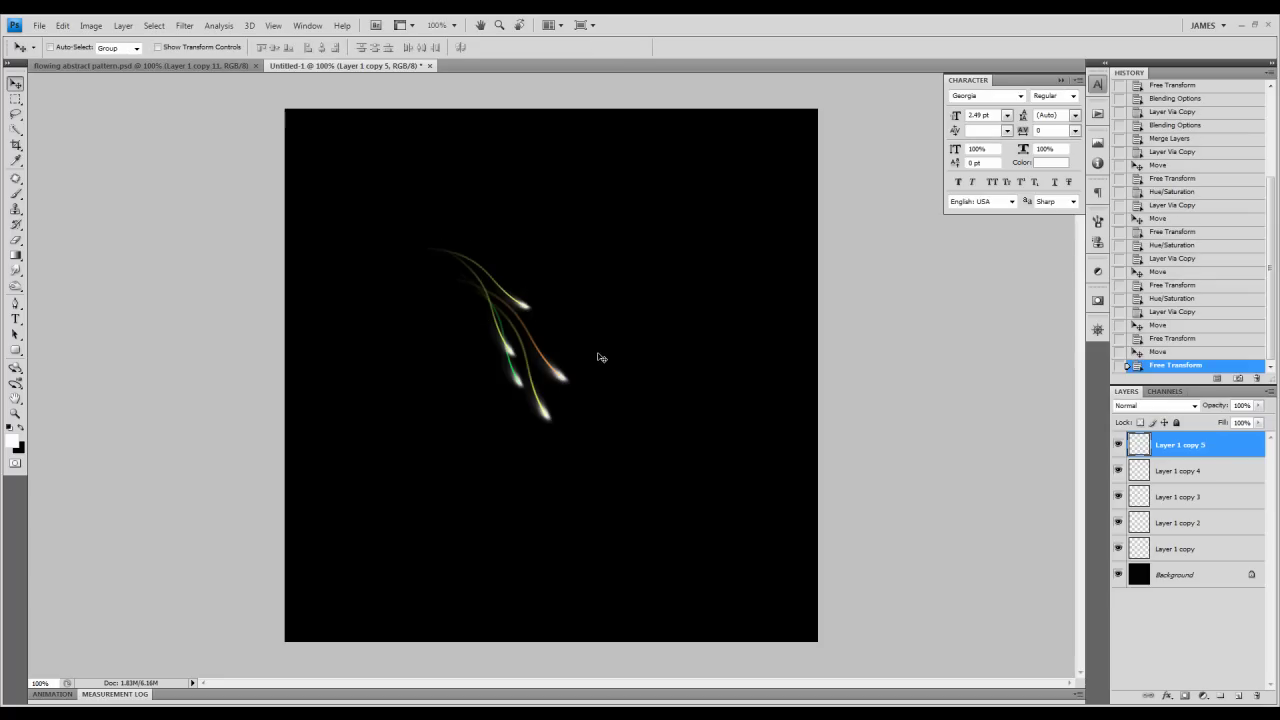
# Step: Shift the top streak's hue toward pinkish-red
pyautogui.hotkey('ctrl', 'u')
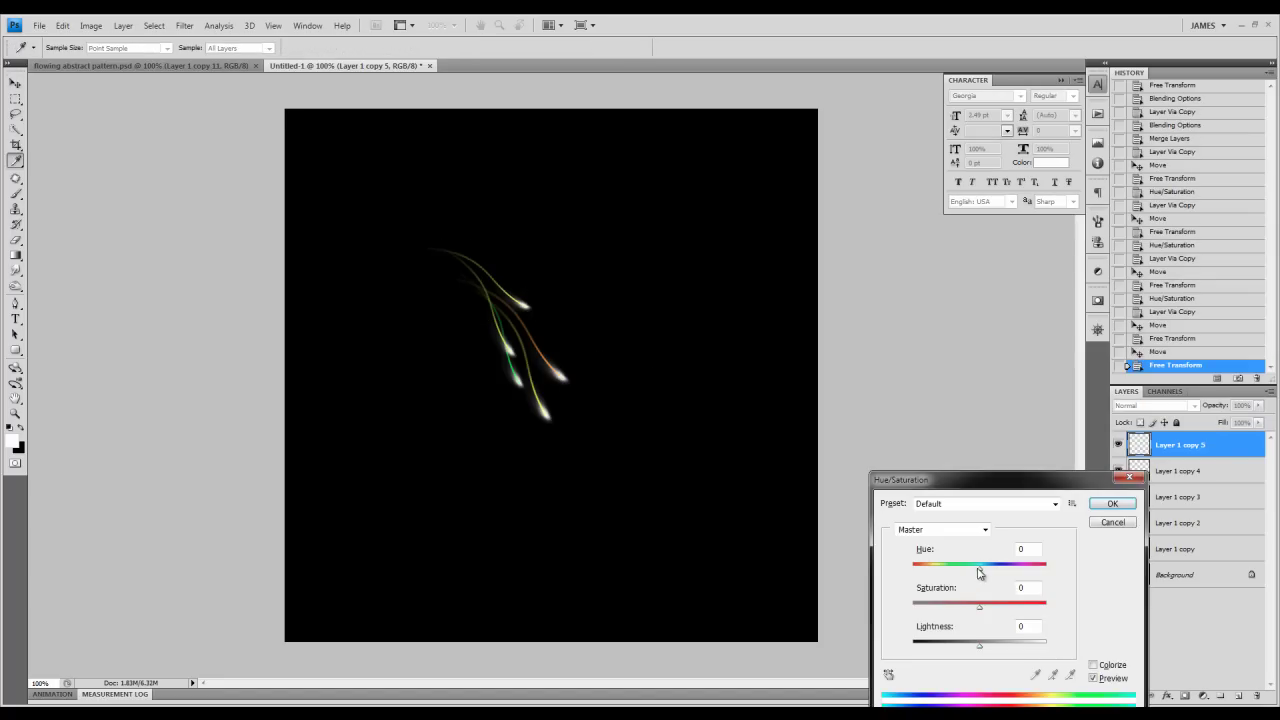
pyautogui.moveTo(980, 568); pyautogui.dragTo(934, 566)
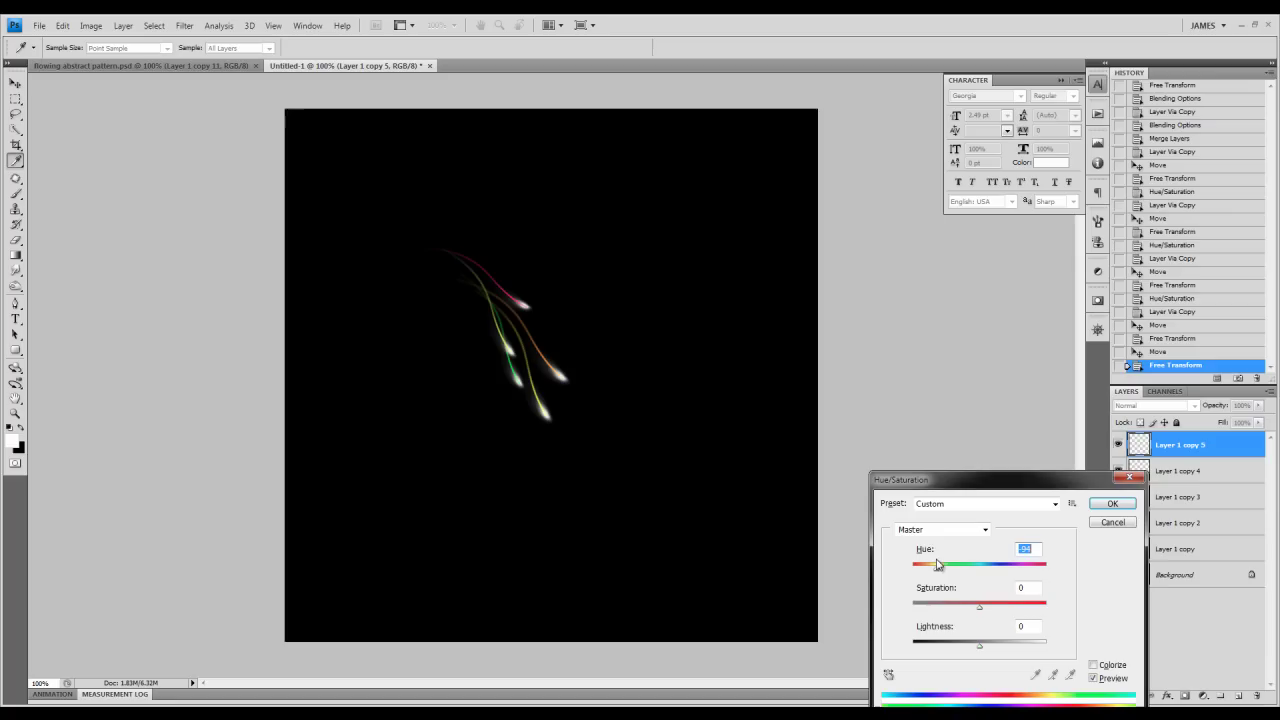
pyautogui.click(1112, 503)
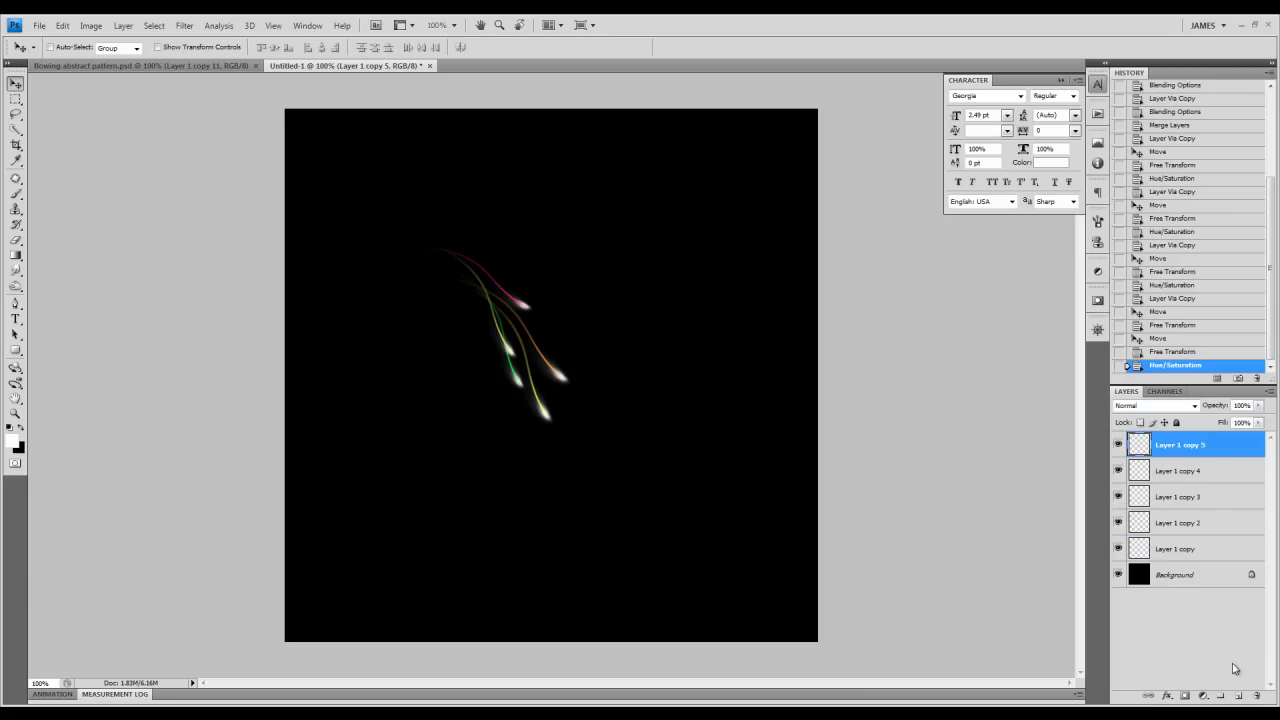
# Step: Create Group 1 and place all five streak layers inside it
pyautogui.click(1219, 698)
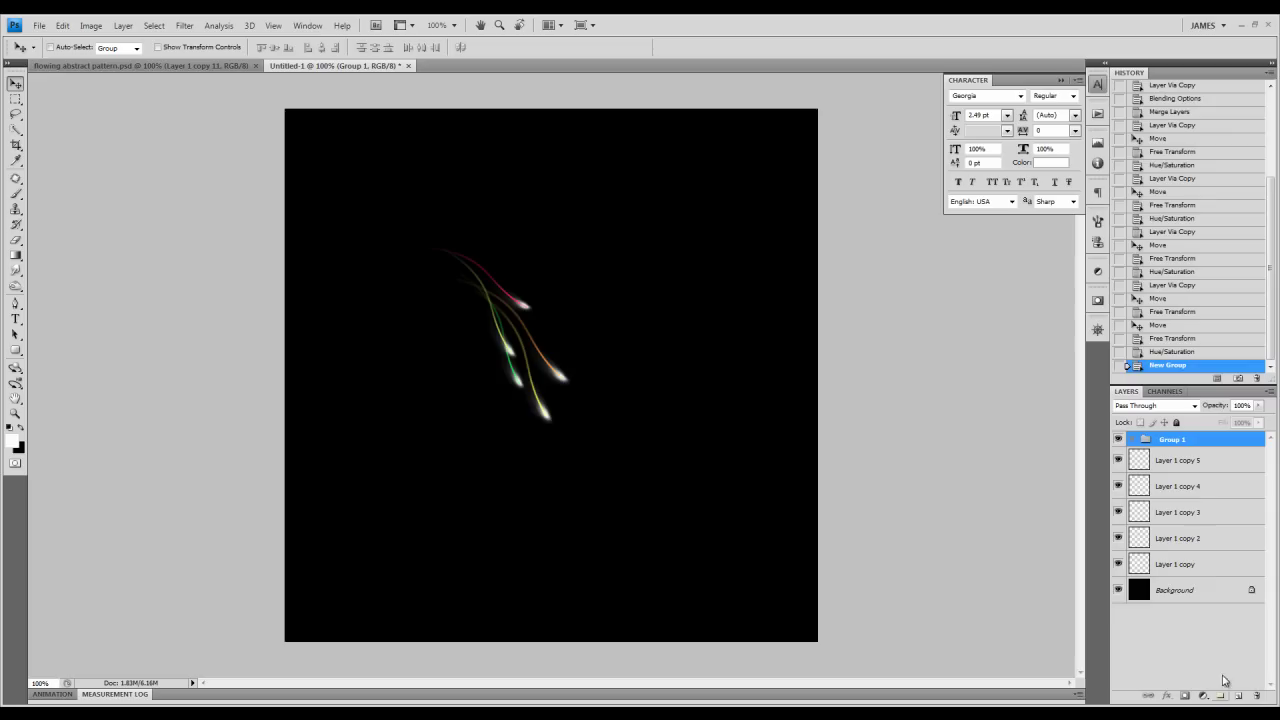
pyautogui.click(1186, 462)
pyautogui.keyDown('shift'); pyautogui.click(1188, 570); pyautogui.keyUp('shift')
pyautogui.moveTo(1183, 466); pyautogui.dragTo(1140, 447)
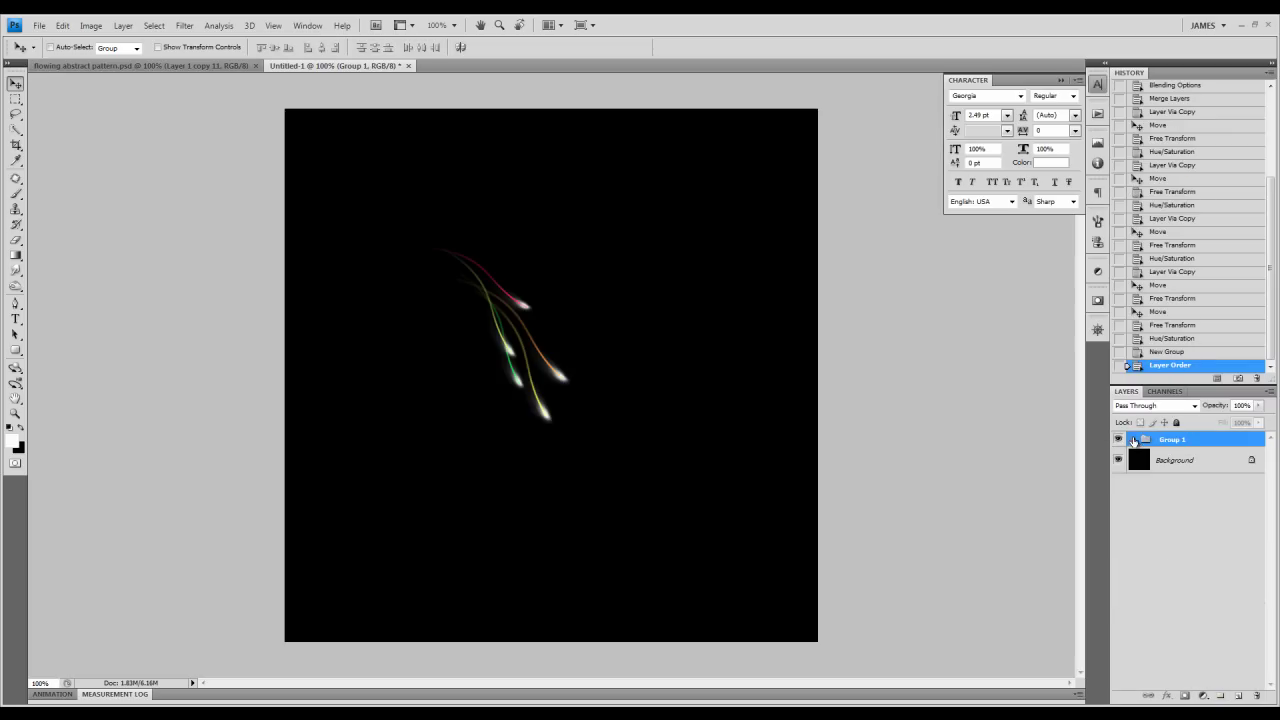
# Step: Duplicate Group 1, then move the copy up-left and rotate it
pyautogui.rightClick(1182, 442)
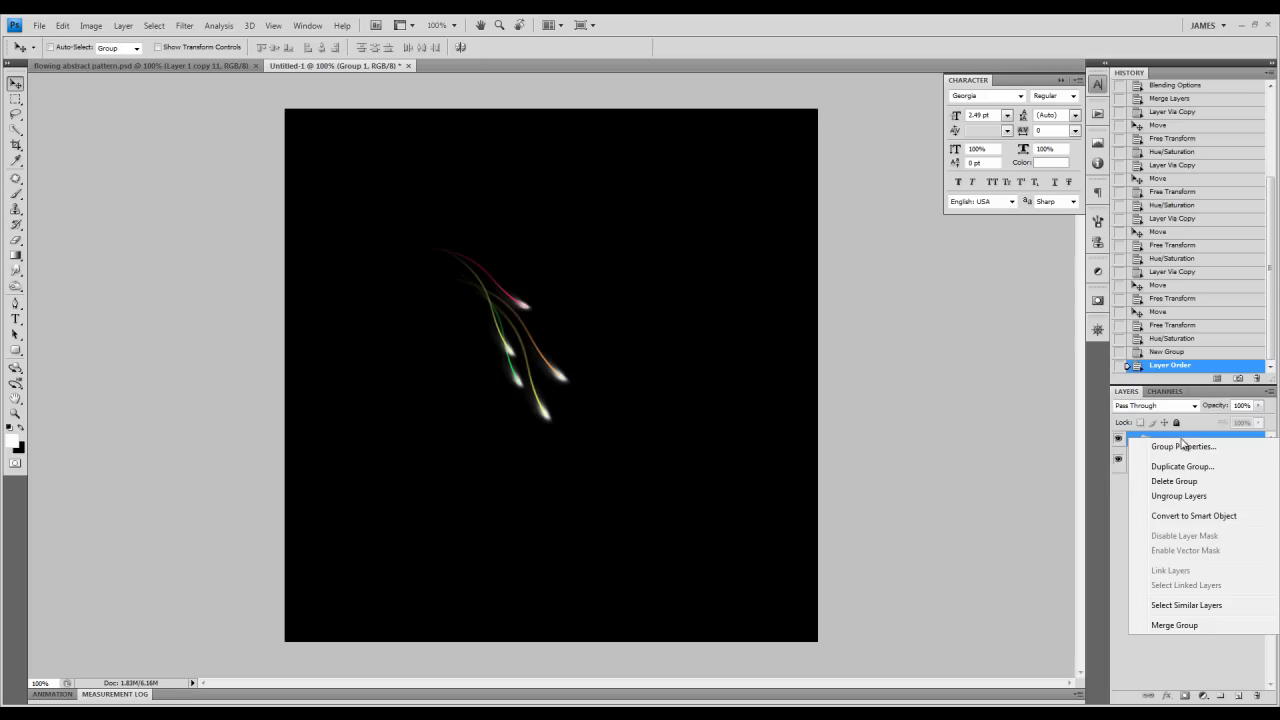
pyautogui.click(1183, 467)
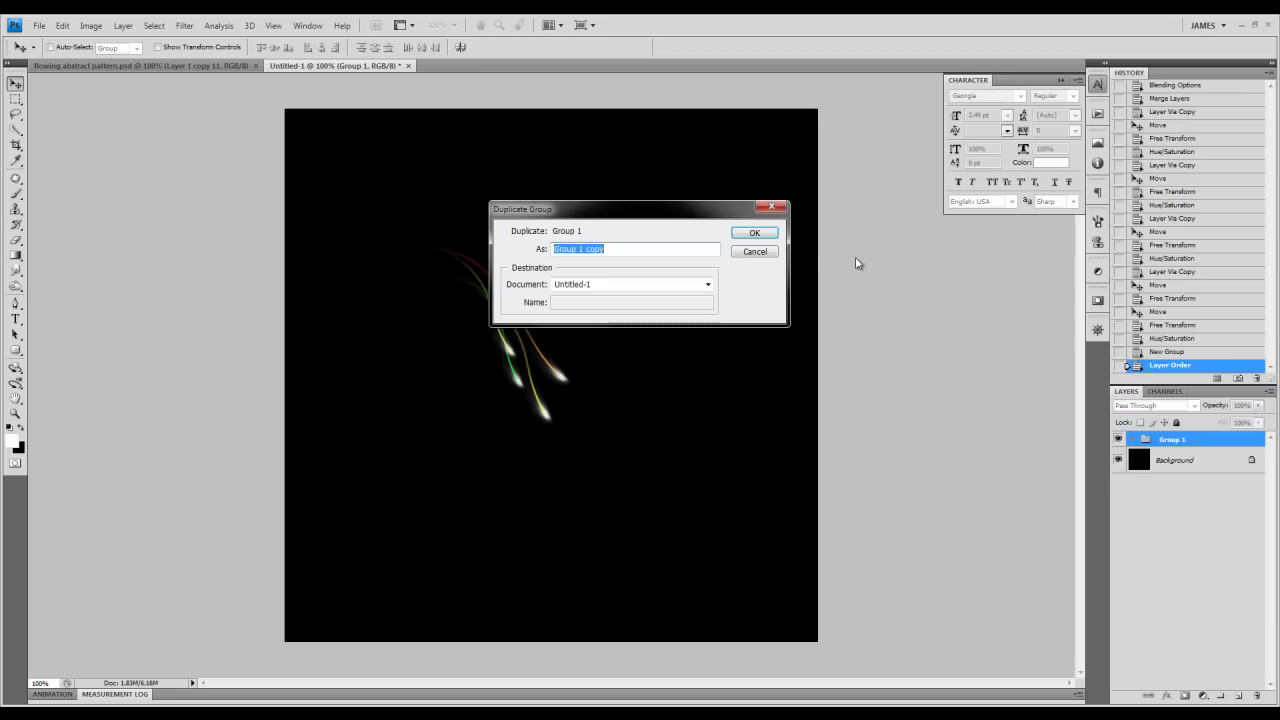
pyautogui.click(752, 236)
pyautogui.moveTo(524, 326); pyautogui.dragTo(467, 291)
pyautogui.hotkey('ctrl', 't')
pyautogui.moveTo(612, 340); pyautogui.dragTo(620, 309)
pyautogui.press('Return')
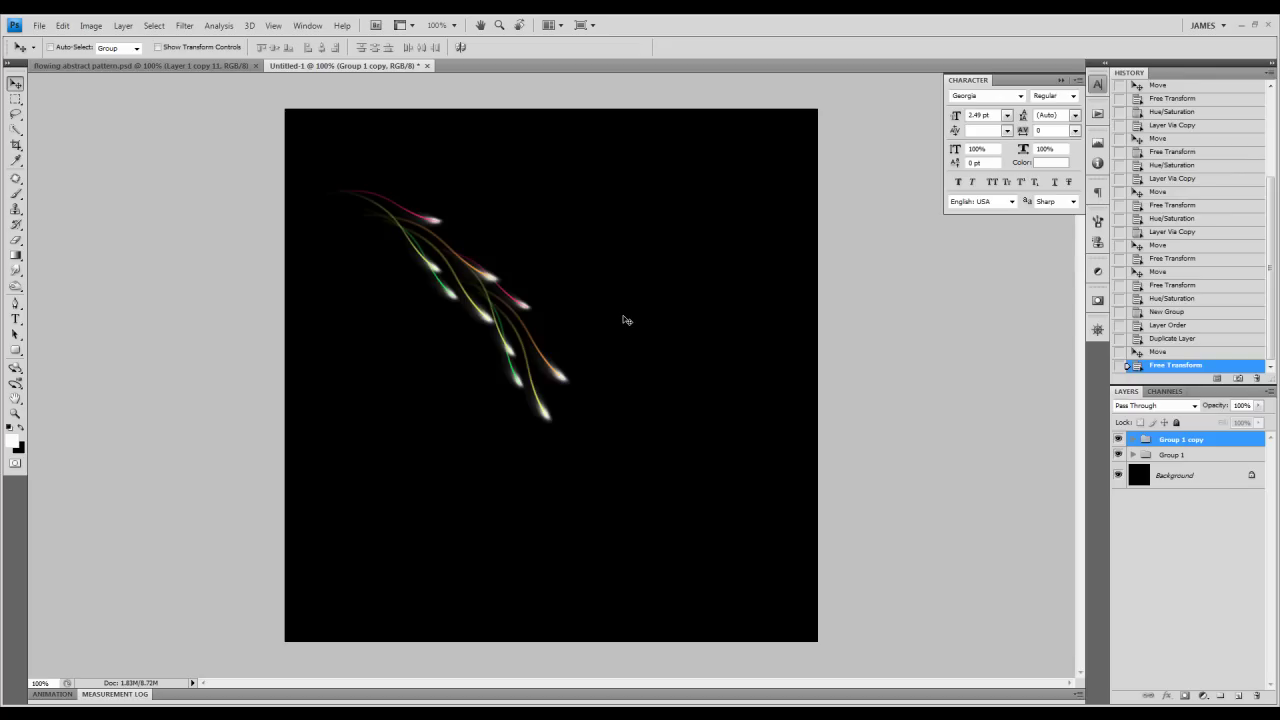
# Step: Merge Group 1 copy into a single layer
pyautogui.rightClick(1216, 440)
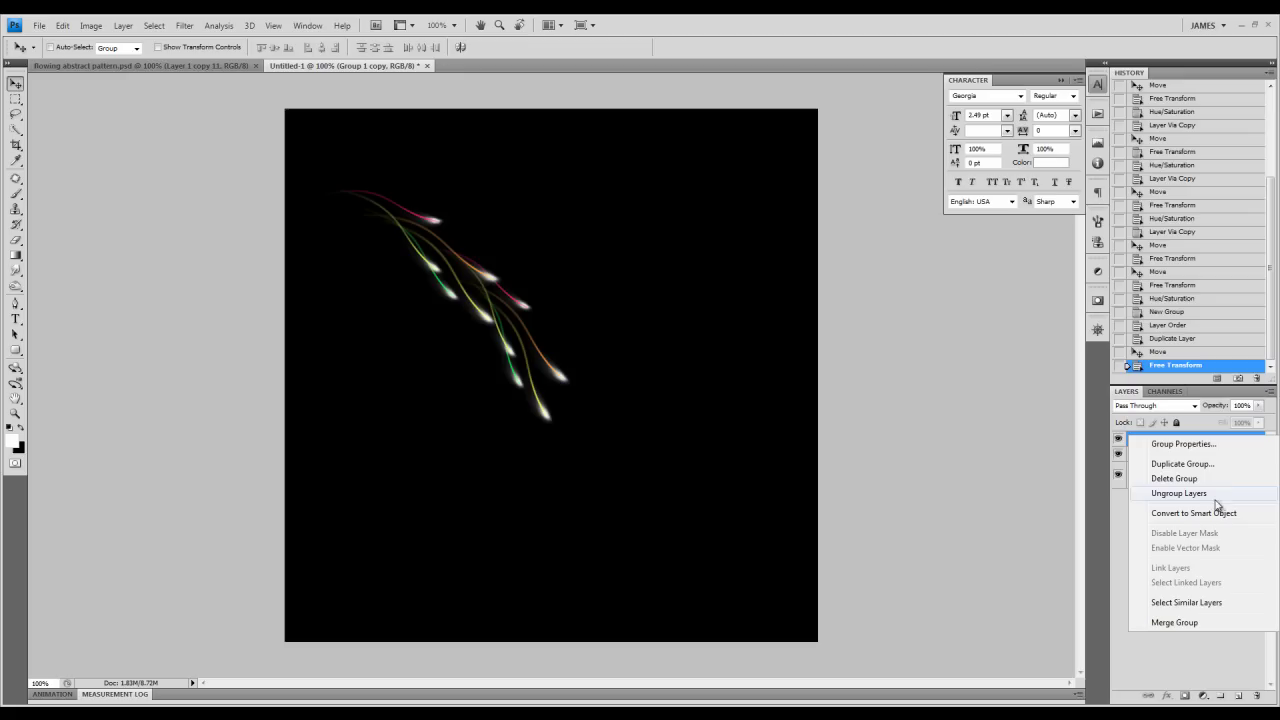
pyautogui.click(1122, 500)
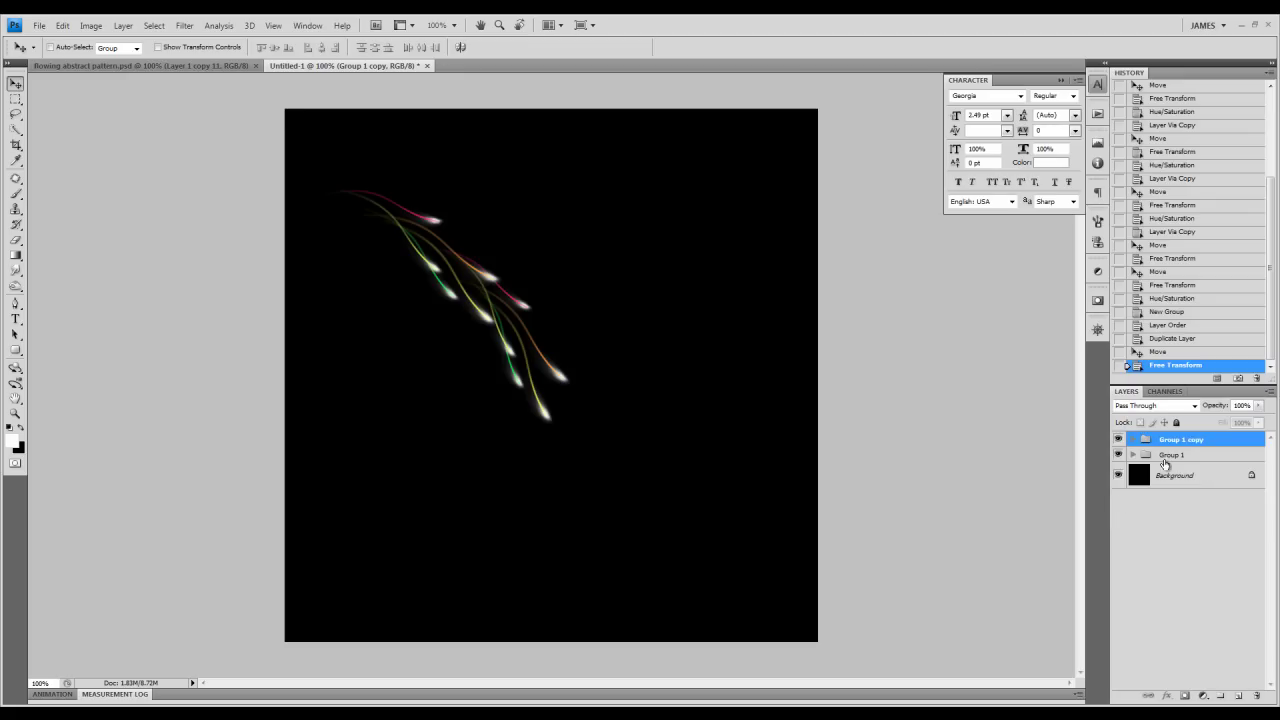
pyautogui.rightClick(1178, 441)
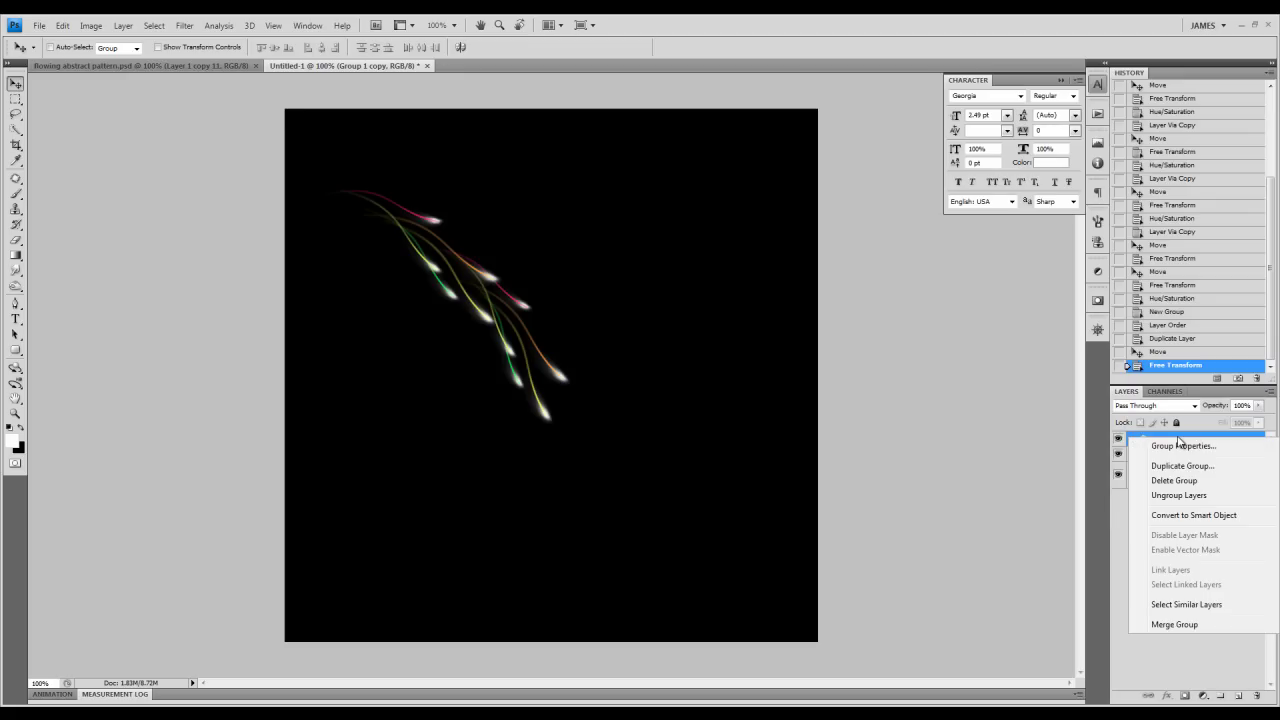
pyautogui.click(1175, 624)
# Step: Shift the hue of the merged Group 1 copy slightly
pyautogui.hotkey('ctrl', 'u')
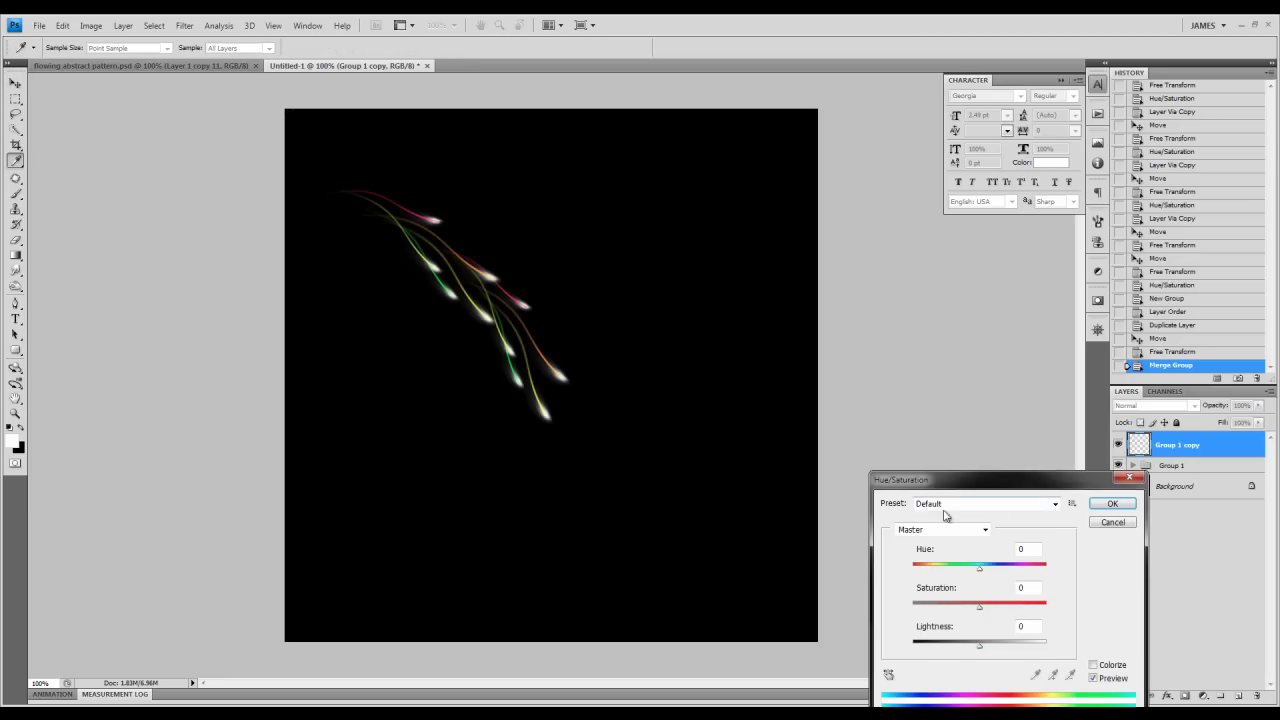
pyautogui.moveTo(913, 491); pyautogui.dragTo(827, 410)
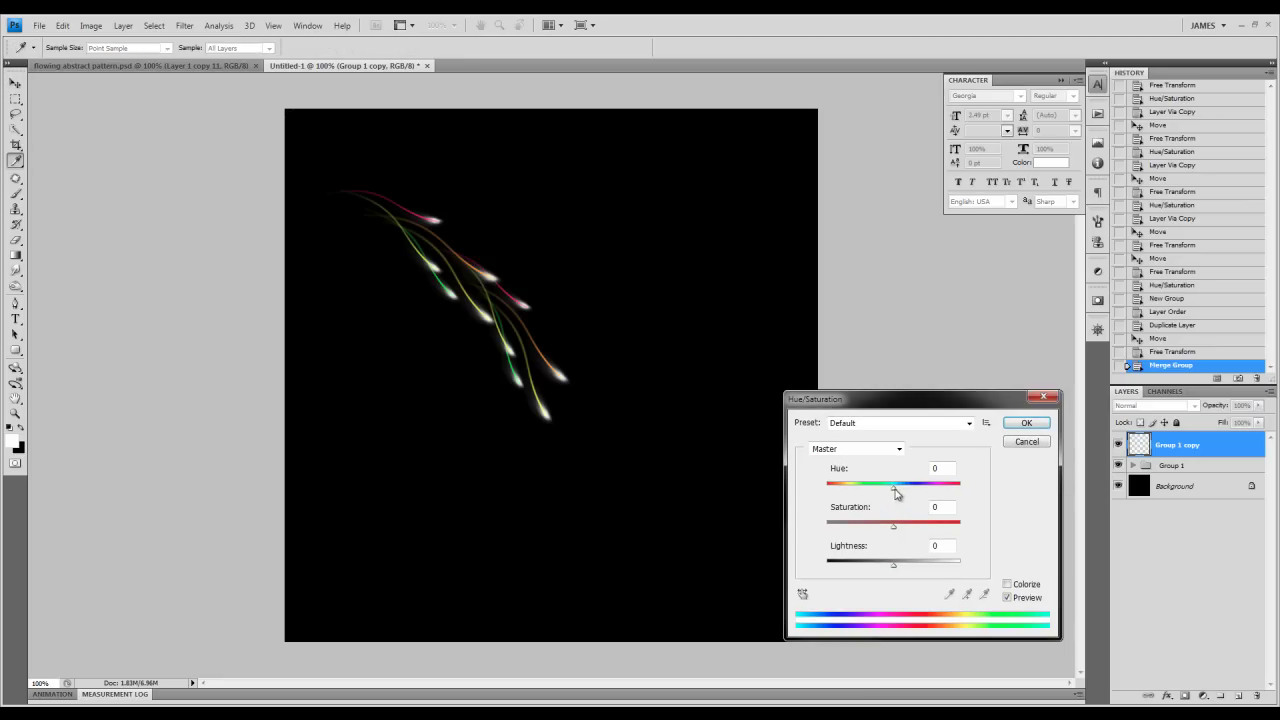
pyautogui.moveTo(894, 489)
pyautogui.mouseDown()
pyautogui.moveTo(840, 490)
pyautogui.moveTo(937, 488)
pyautogui.mouseUp()
pyautogui.click(1022, 425)
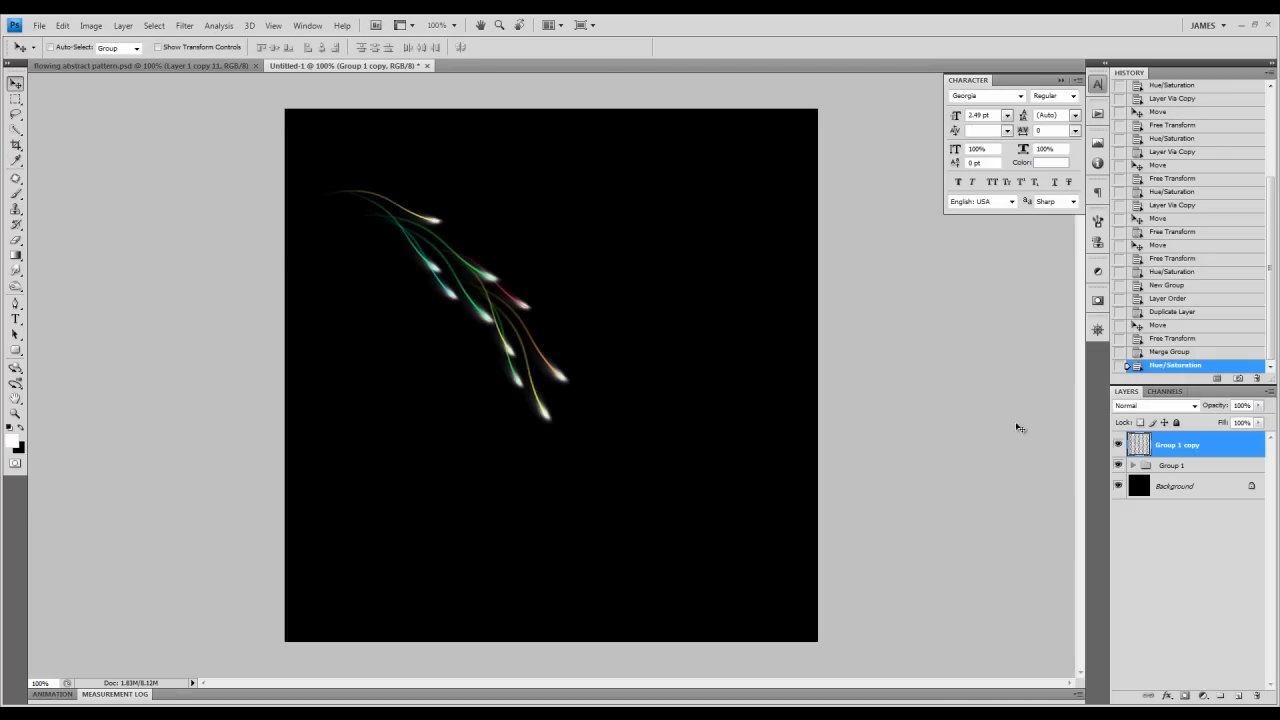
# Step: Duplicate it as Group 1 copy 2, moved up-left and rotated toward the top-left corner
pyautogui.hotkey('ctrl', 'j')
pyautogui.moveTo(474, 286); pyautogui.dragTo(424, 234)
pyautogui.hotkey('ctrl', 't')
pyautogui.moveTo(580, 318); pyautogui.dragTo(418, 275)
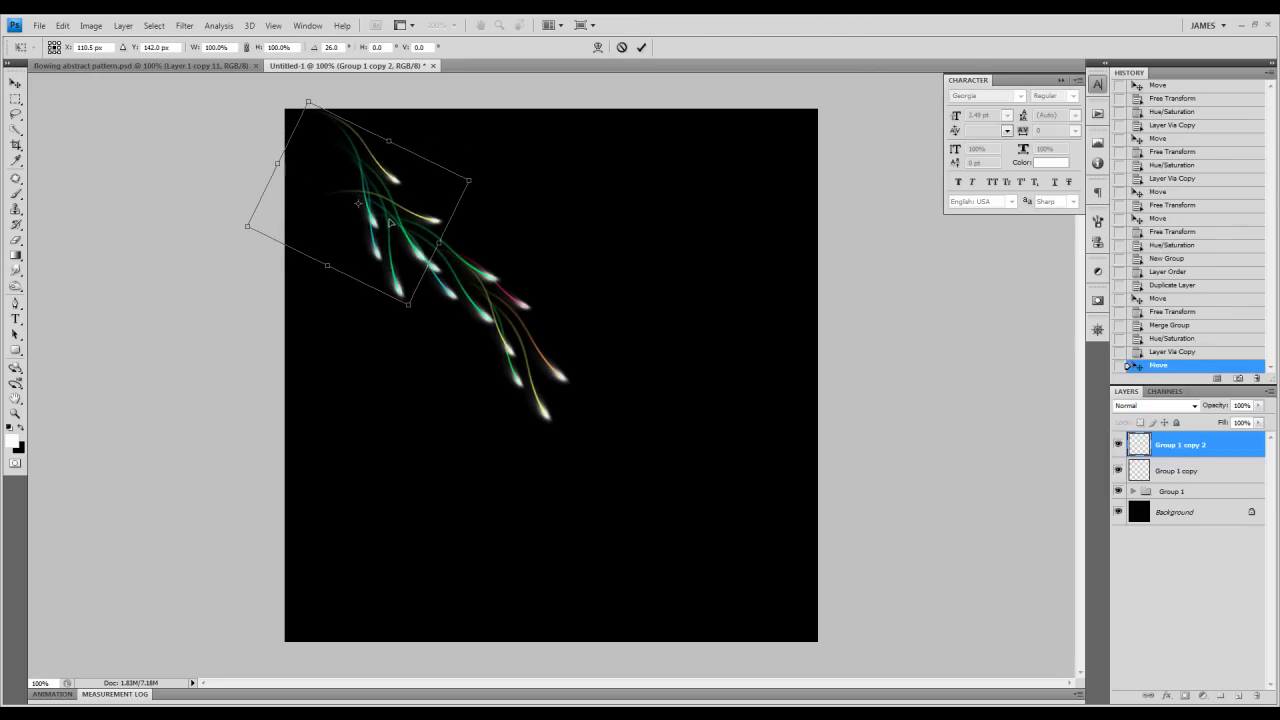
pyautogui.moveTo(392, 223); pyautogui.dragTo(357, 191)
pyautogui.moveTo(482, 230); pyautogui.dragTo(480, 212)
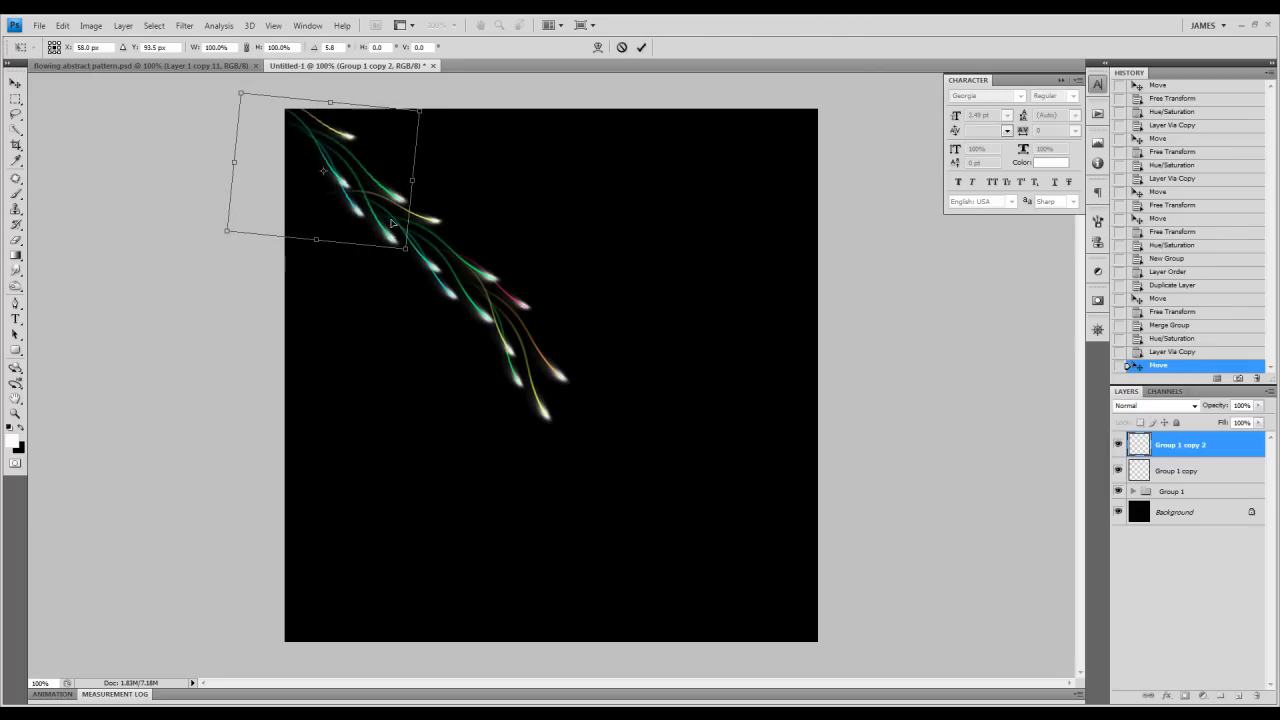
pyautogui.moveTo(393, 222)
pyautogui.mouseDown()
pyautogui.moveTo(387, 252)
pyautogui.moveTo(640, 540)
pyautogui.moveTo(660, 524)
pyautogui.moveTo(471, 346)
pyautogui.moveTo(519, 374)
pyautogui.moveTo(470, 420)
pyautogui.moveTo(317, 237)
pyautogui.mouseUp()
pyautogui.press('Return')
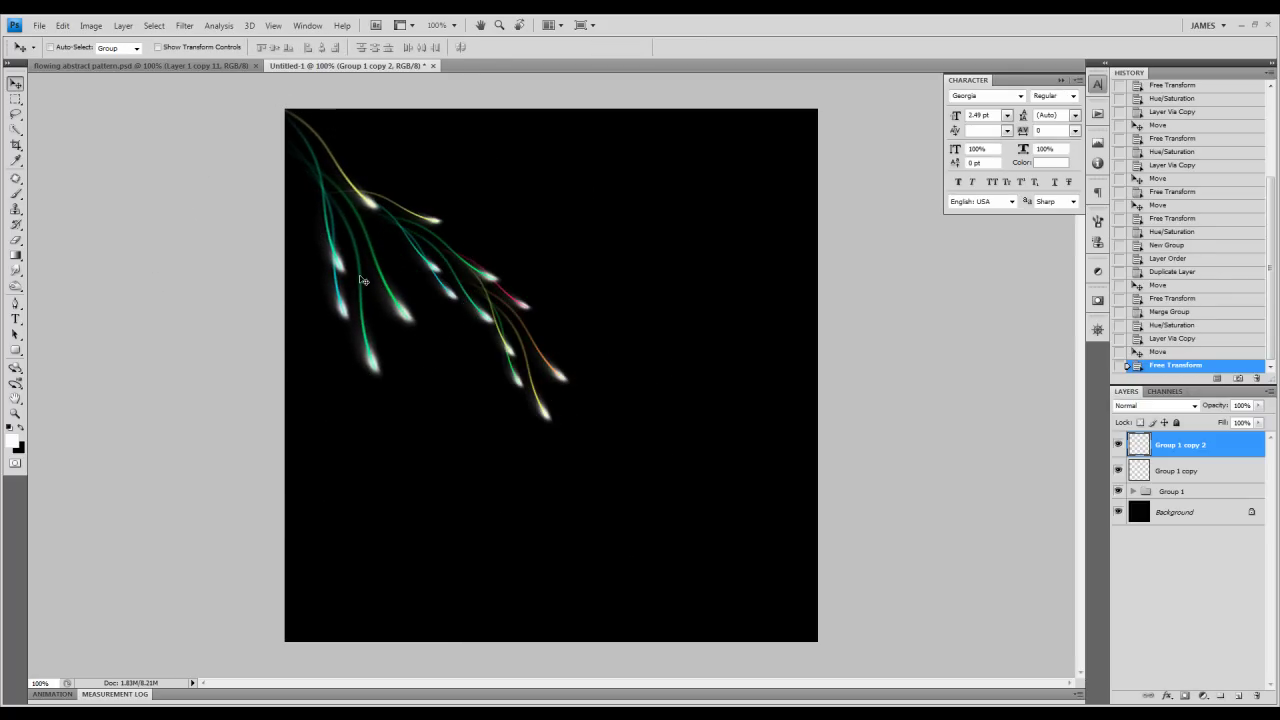
# Step: Add Group 1 copy 3, moved down-right and rotated to a steep angle
pyautogui.hotkey('ctrl', 'j')
pyautogui.moveTo(370, 280)
pyautogui.mouseDown()
pyautogui.moveTo(555, 520)
pyautogui.moveTo(614, 562)
pyautogui.mouseUp()
pyautogui.hotkey('ctrl', 't')
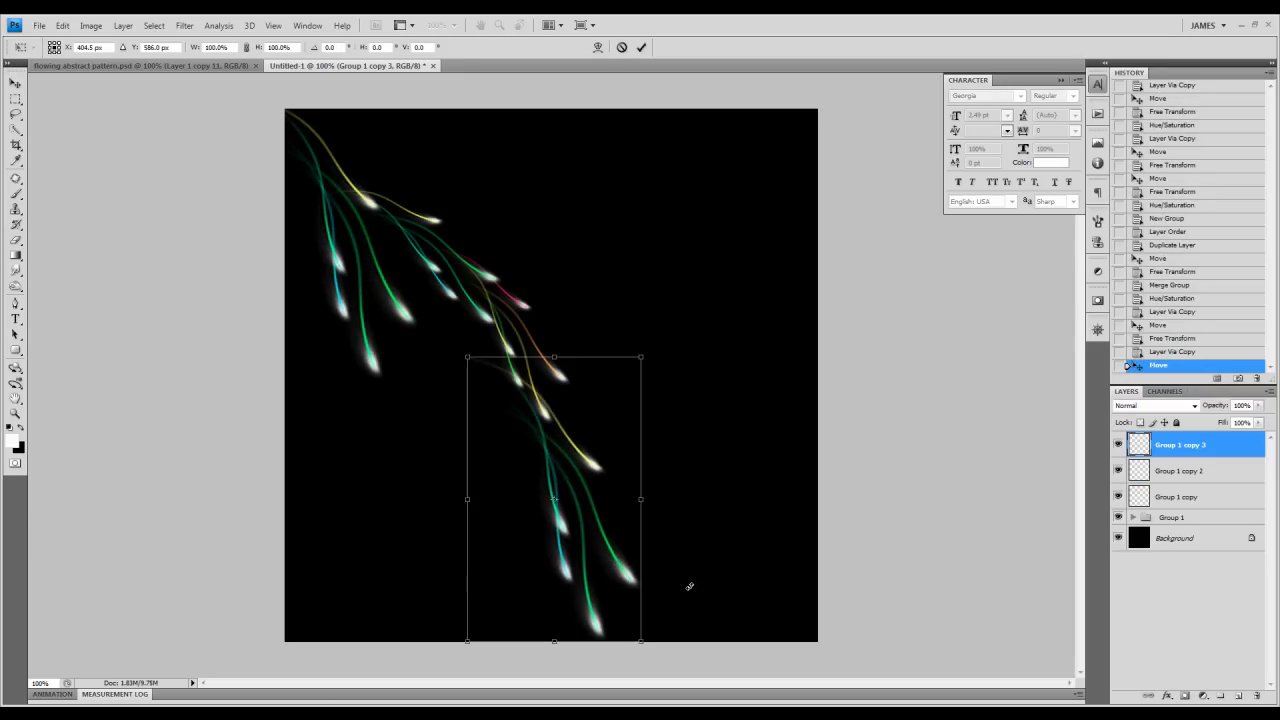
pyautogui.moveTo(689, 587); pyautogui.dragTo(654, 465)
pyautogui.moveTo(627, 506); pyautogui.dragTo(660, 412)
pyautogui.moveTo(760, 470); pyautogui.dragTo(780, 537)
pyautogui.press('Return')
# Step: Add Group 1 copy 4, recoloured red-magenta and positioned toward the lower right
pyautogui.hotkey('ctrl', 'j')
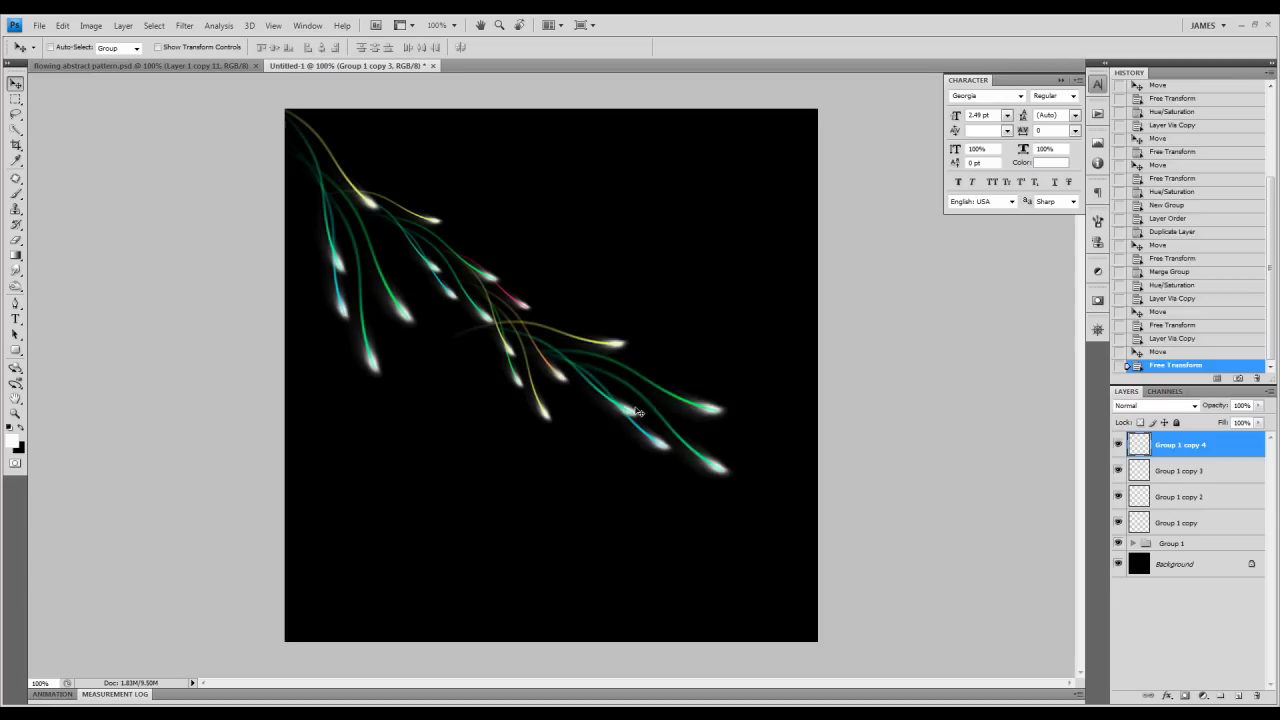
pyautogui.moveTo(641, 413); pyautogui.dragTo(674, 481)
pyautogui.hotkey('ctrl', 'u')
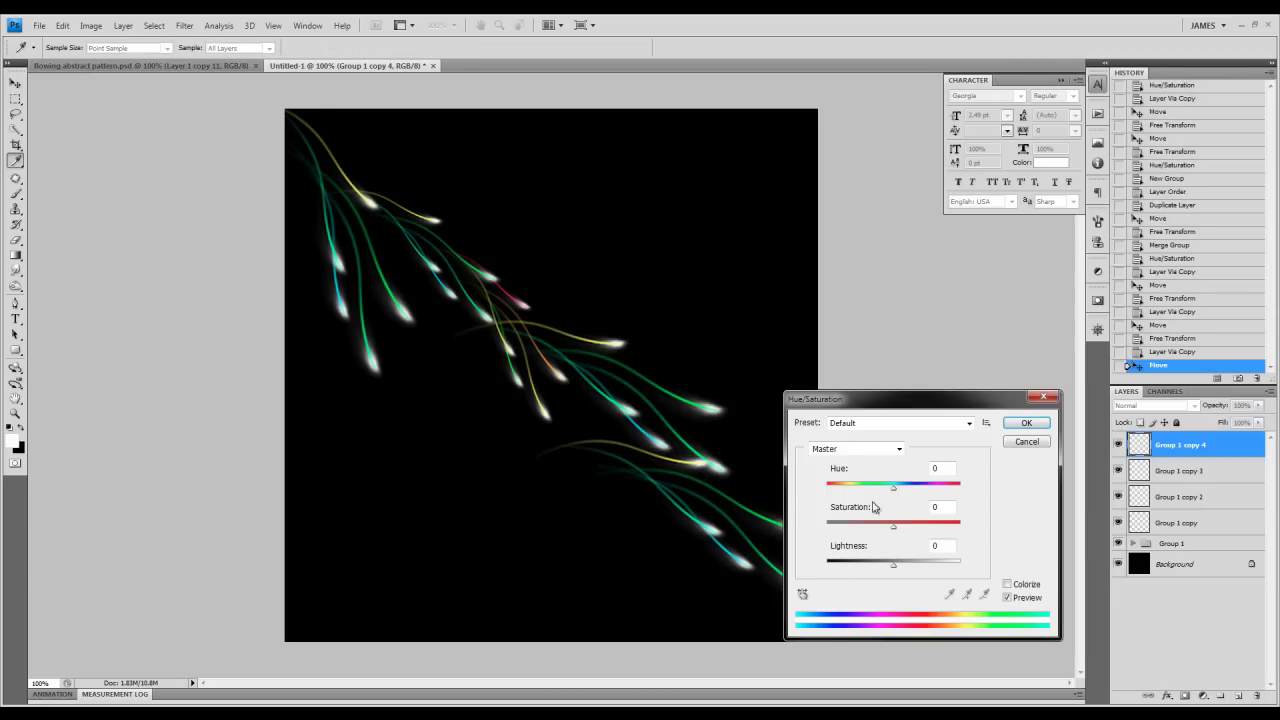
pyautogui.moveTo(893, 485); pyautogui.dragTo(845, 491)
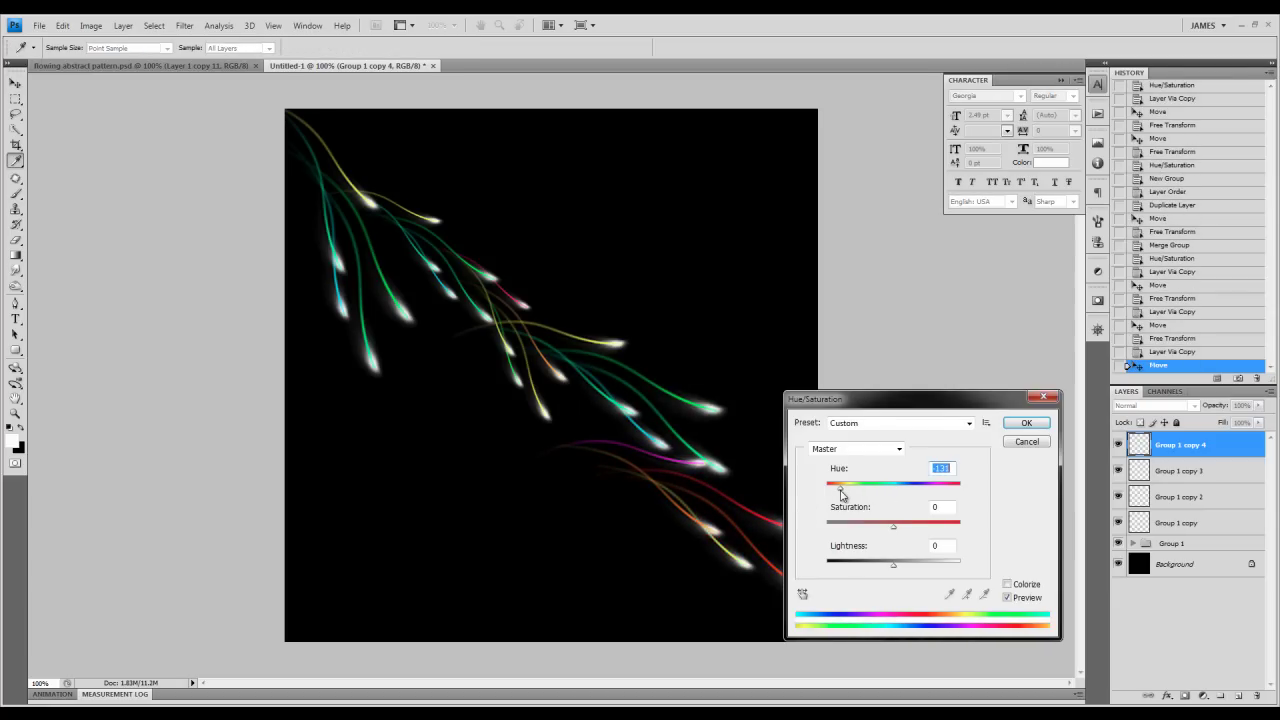
pyautogui.click(1025, 423)
pyautogui.moveTo(703, 494)
pyautogui.mouseDown()
pyautogui.moveTo(602, 407)
pyautogui.moveTo(690, 530)
pyautogui.mouseUp()
# Step: Add Group 1 copy 5, rotated and moved up-left into the top-left corner
pyautogui.hotkey('ctrl', 'j')
pyautogui.hotkey('ctrl', 't')
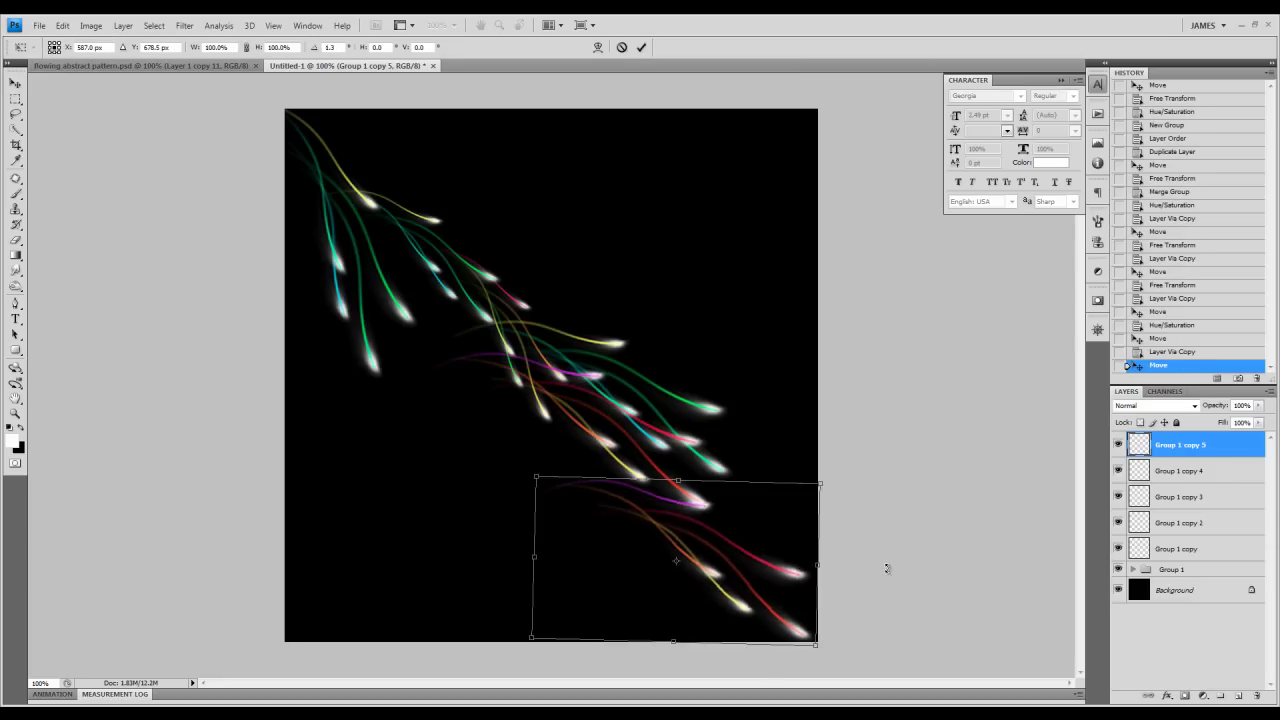
pyautogui.moveTo(886, 566); pyautogui.dragTo(757, 614)
pyautogui.moveTo(680, 600)
pyautogui.mouseDown()
pyautogui.moveTo(500, 571)
pyautogui.moveTo(377, 332)
pyautogui.moveTo(388, 289)
pyautogui.mouseUp()
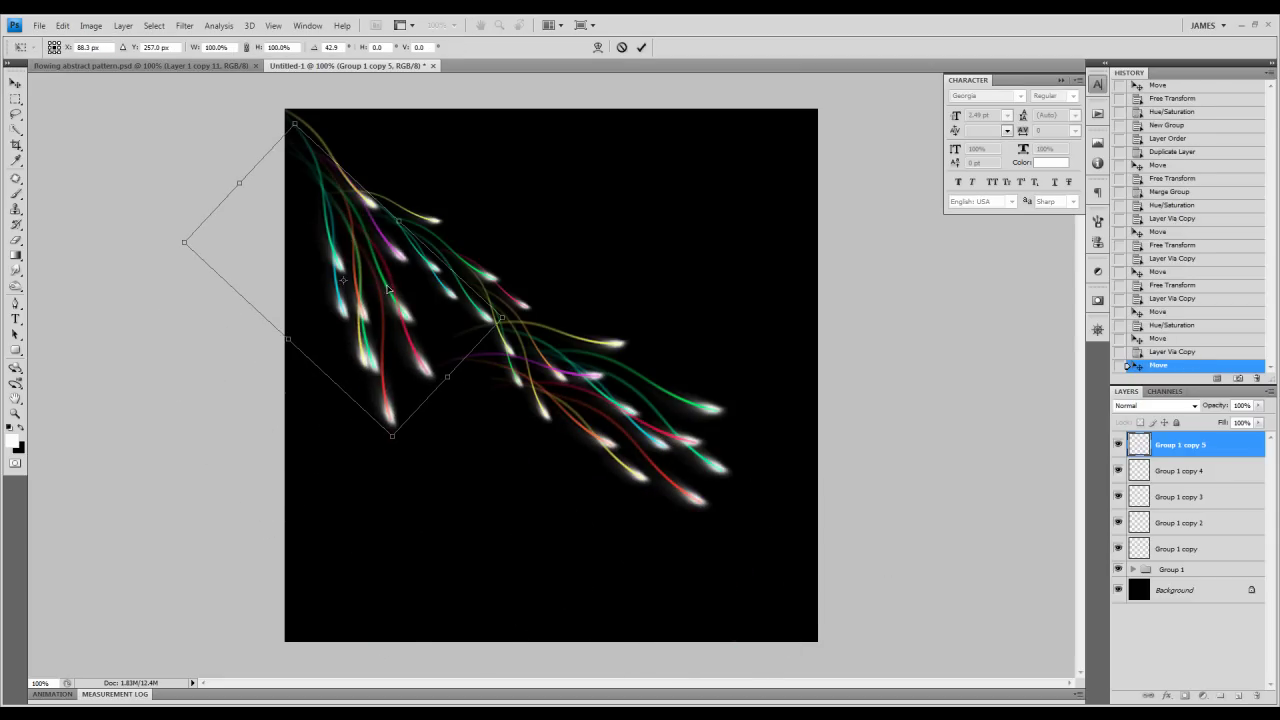
pyautogui.moveTo(502, 402)
pyautogui.mouseDown()
pyautogui.moveTo(540, 313)
pyautogui.moveTo(537, 233)
pyautogui.moveTo(451, 224)
pyautogui.moveTo(467, 264)
pyautogui.mouseUp()
pyautogui.press('Return')
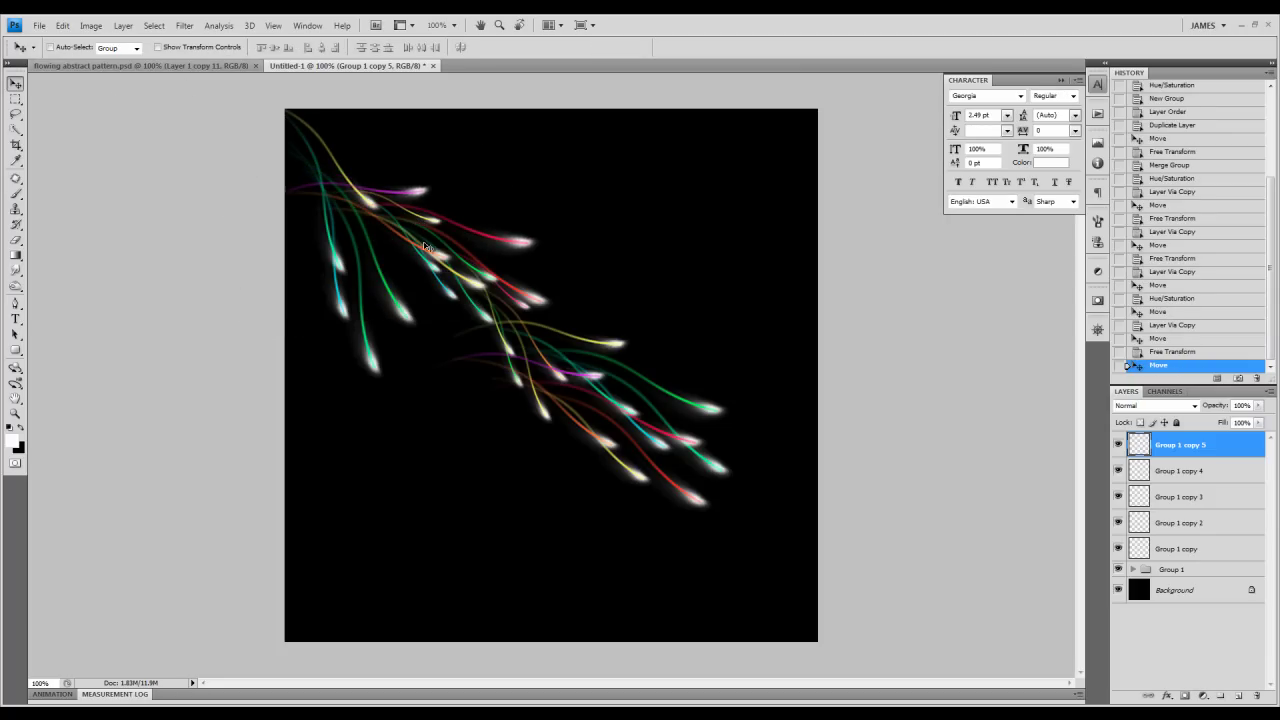
pyautogui.moveTo(424, 246); pyautogui.dragTo(380, 168)
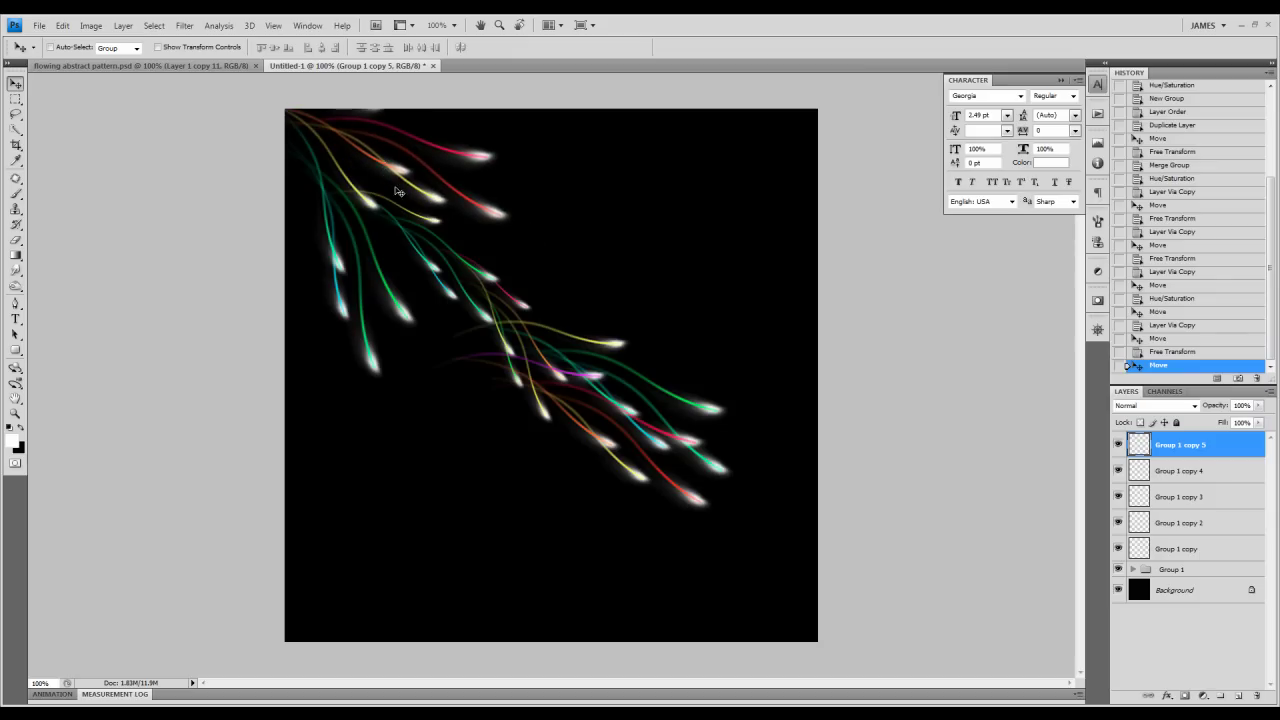
pyautogui.moveTo(470, 216); pyautogui.dragTo(448, 226)
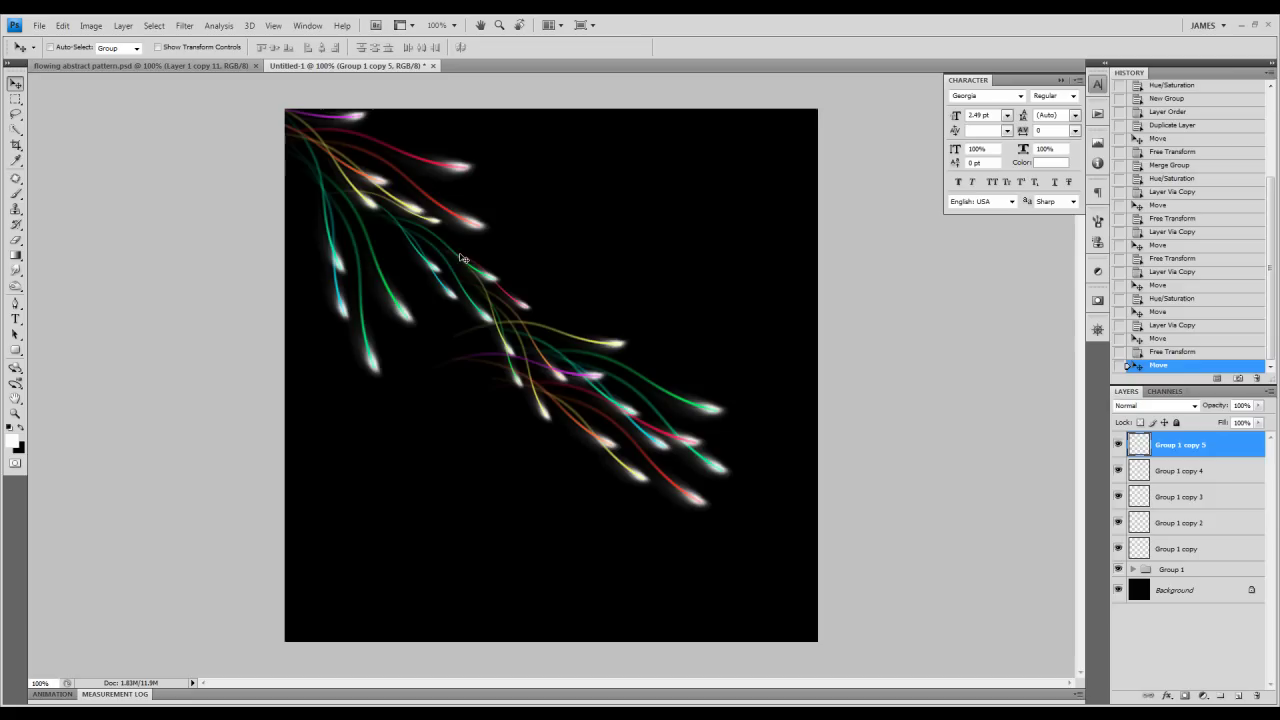
# Step: Nudge Group 1 copy 5 along the top-left edge, checking against flowing abstract pattern.psd
pyautogui.moveTo(390, 197)
pyautogui.mouseDown()
pyautogui.moveTo(396, 176)
pyautogui.moveTo(356, 165)
pyautogui.mouseUp()
pyautogui.click(197, 67)
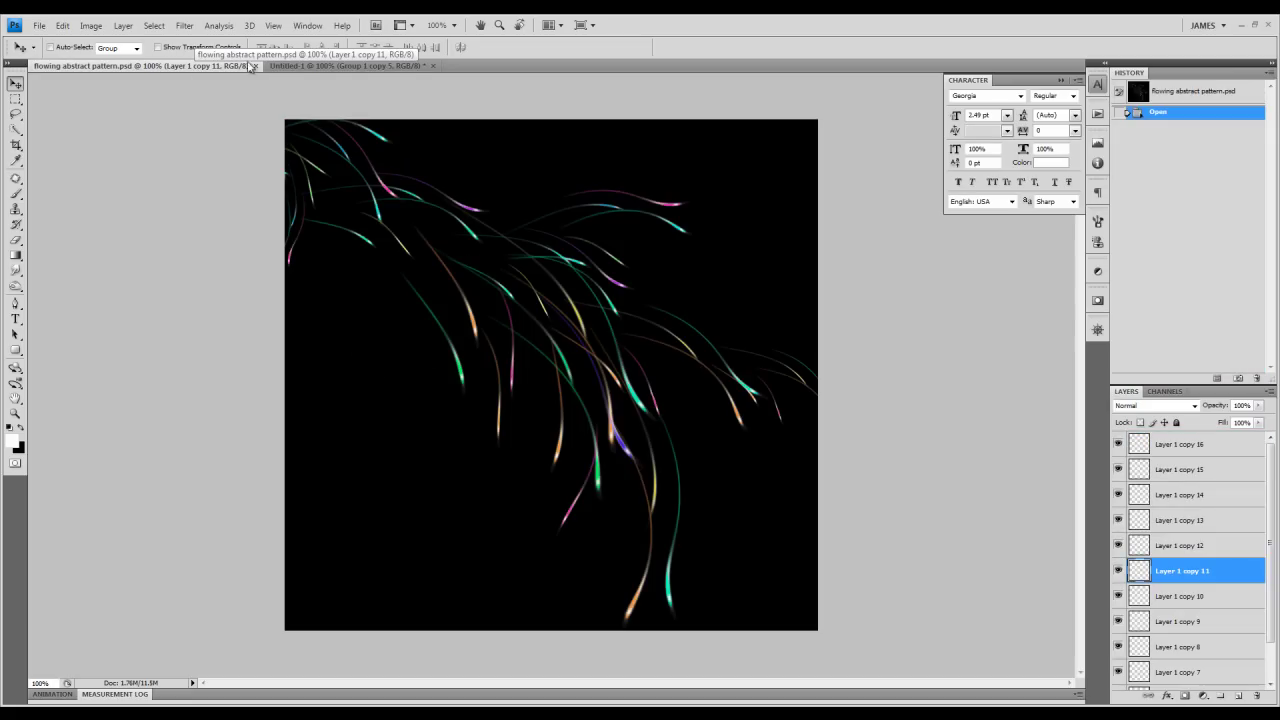
pyautogui.click(301, 67)
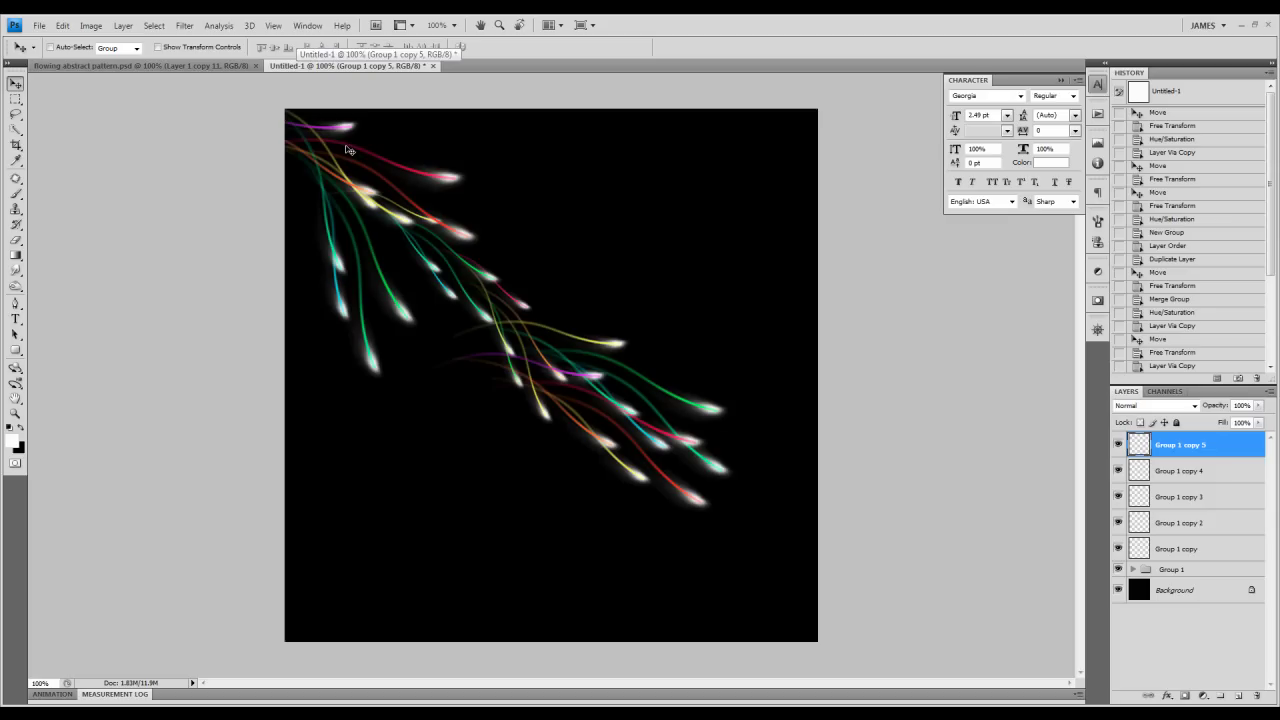
pyautogui.click(200, 67)
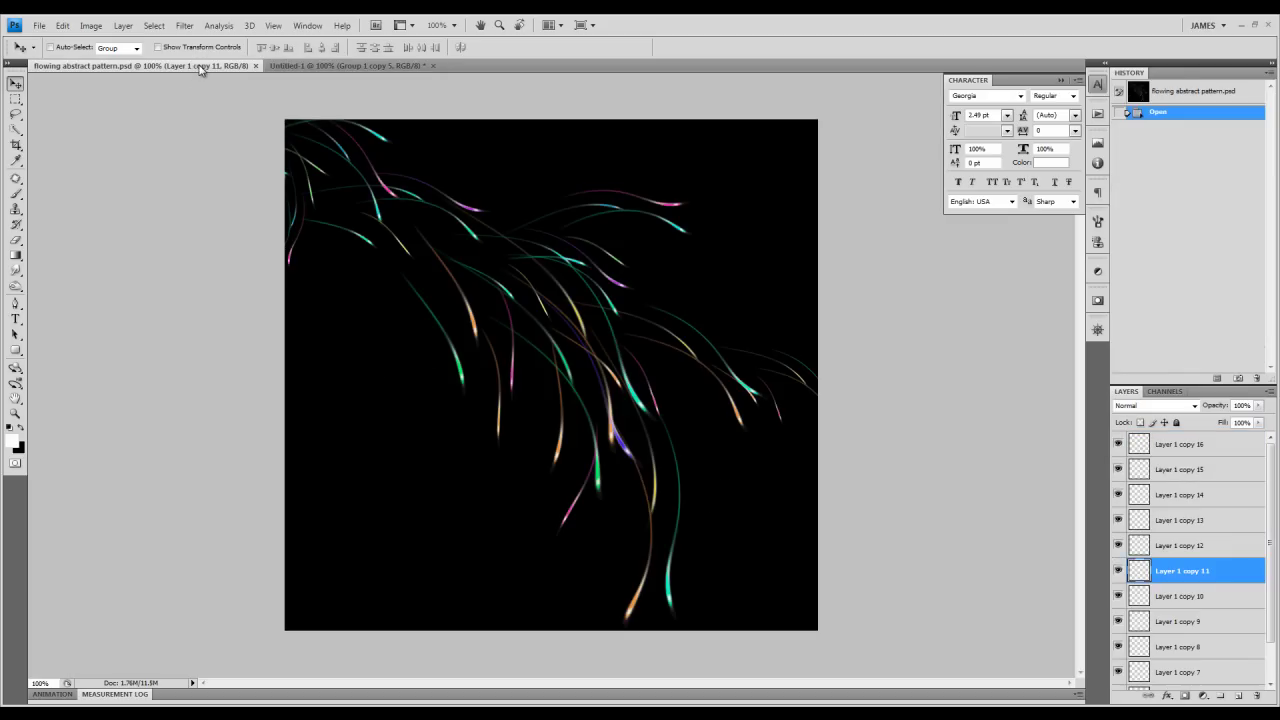
pyautogui.click(333, 72)
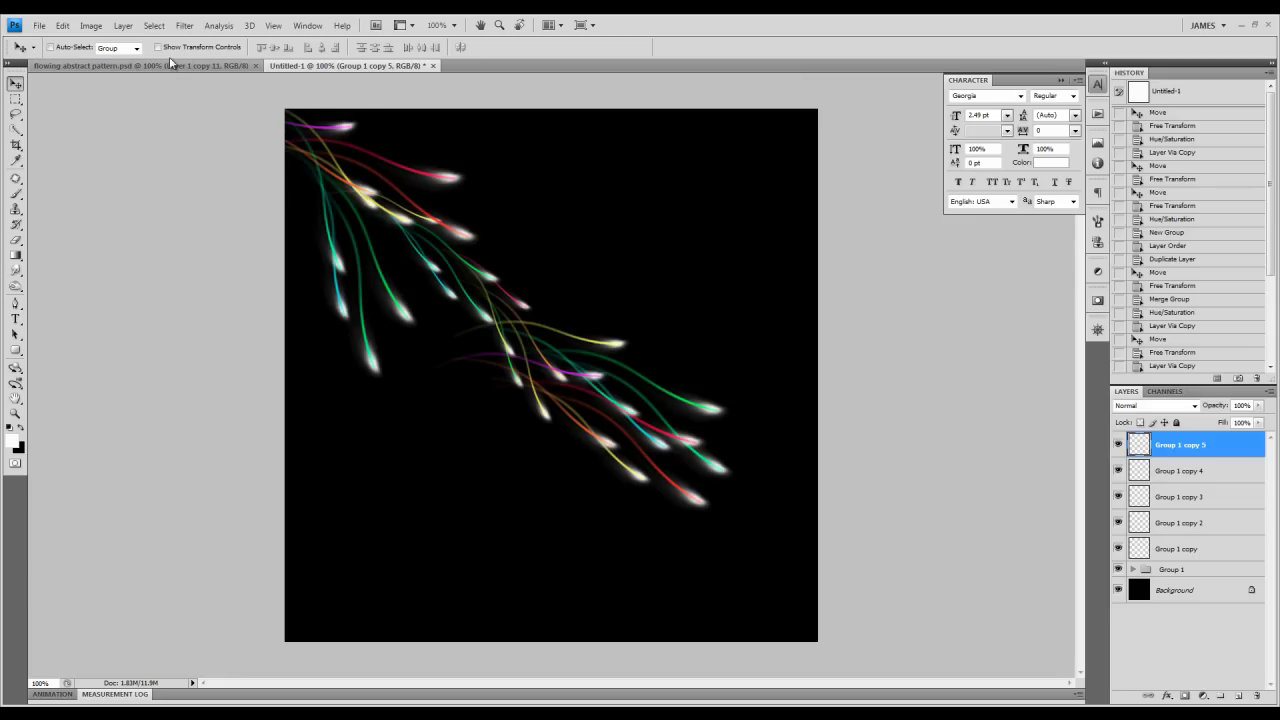
pyautogui.moveTo(380, 198); pyautogui.dragTo(380, 189)
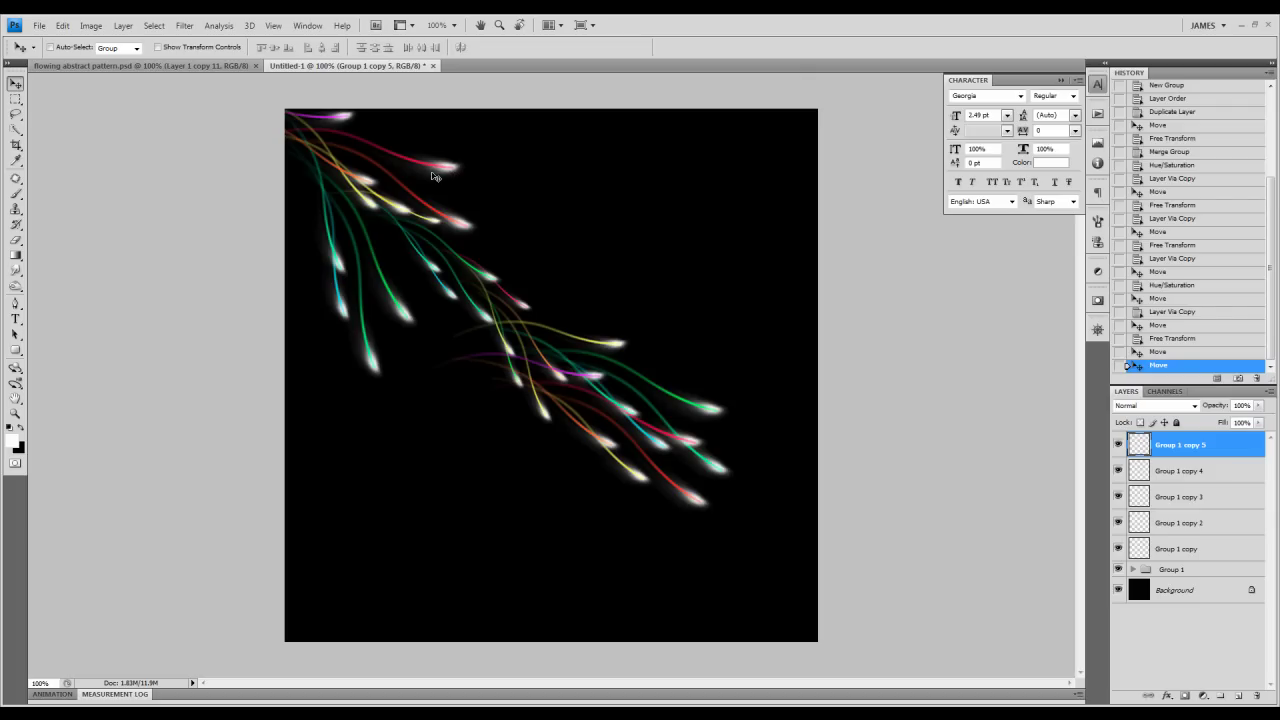
# Step: Alternate between Untitled-1 and flowing abstract pattern.psd, ending on the finished file
pyautogui.click(215, 70)
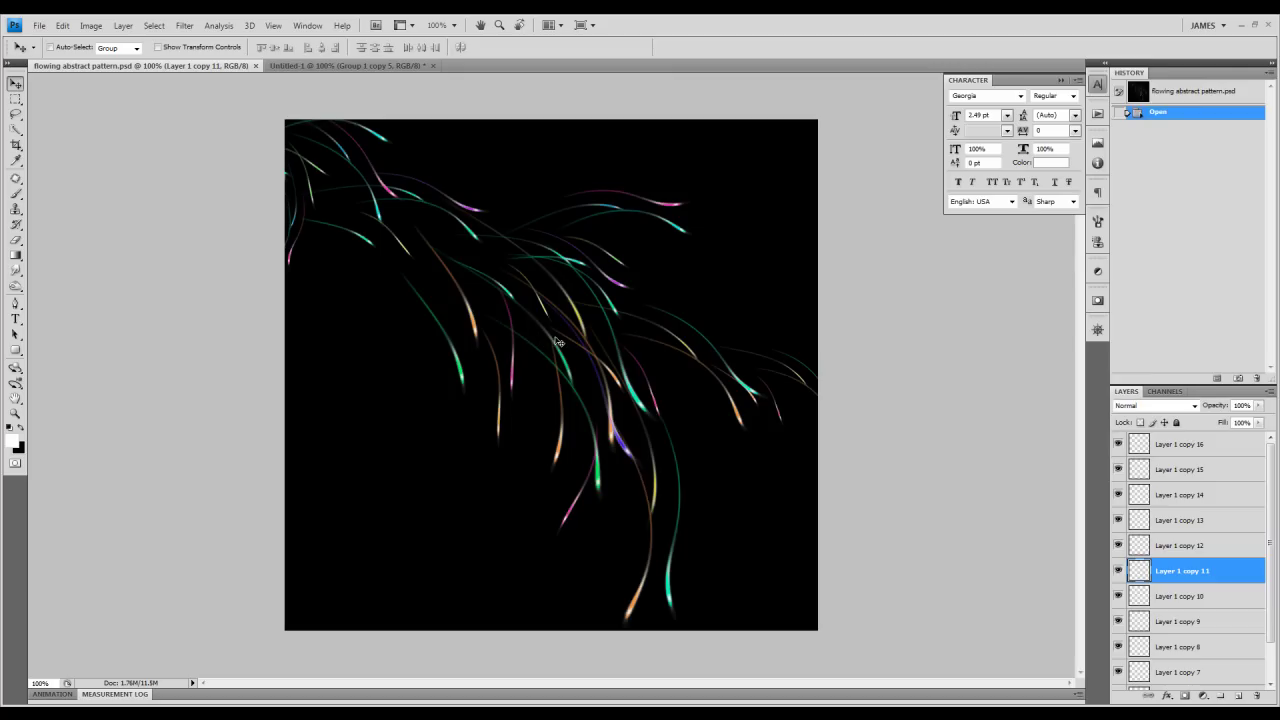
pyautogui.click(359, 67)
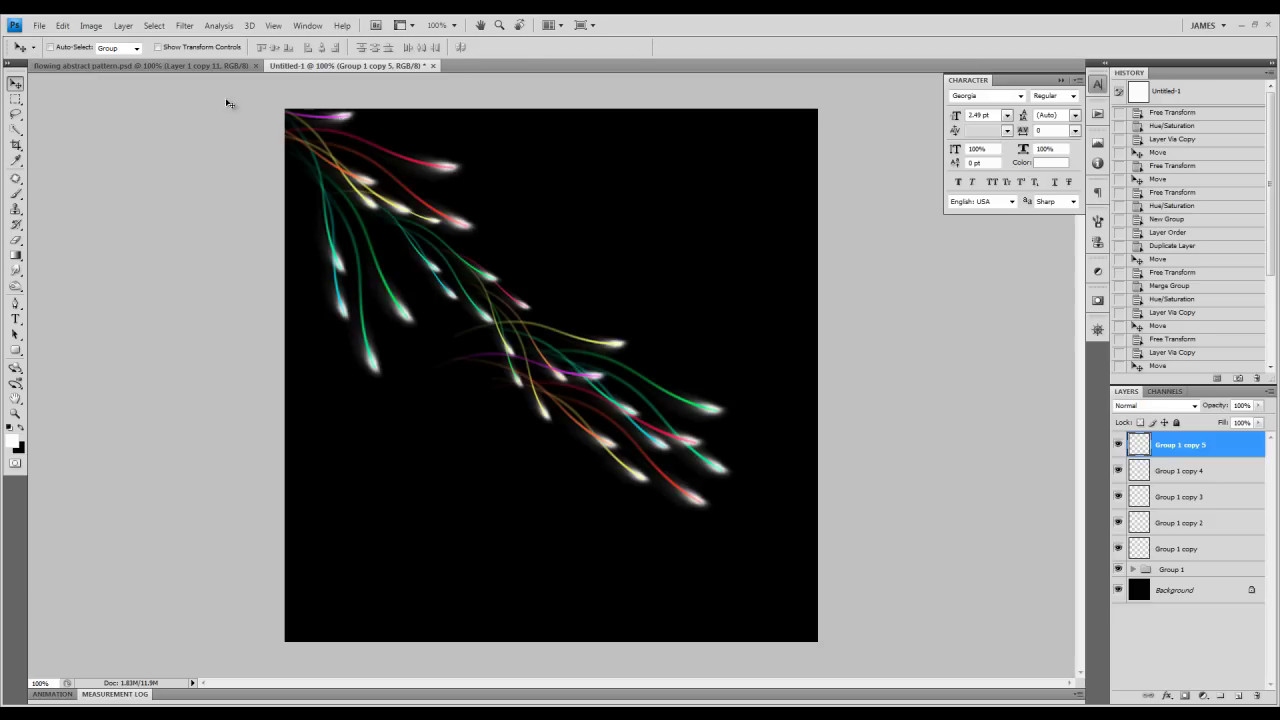
pyautogui.click(197, 69)
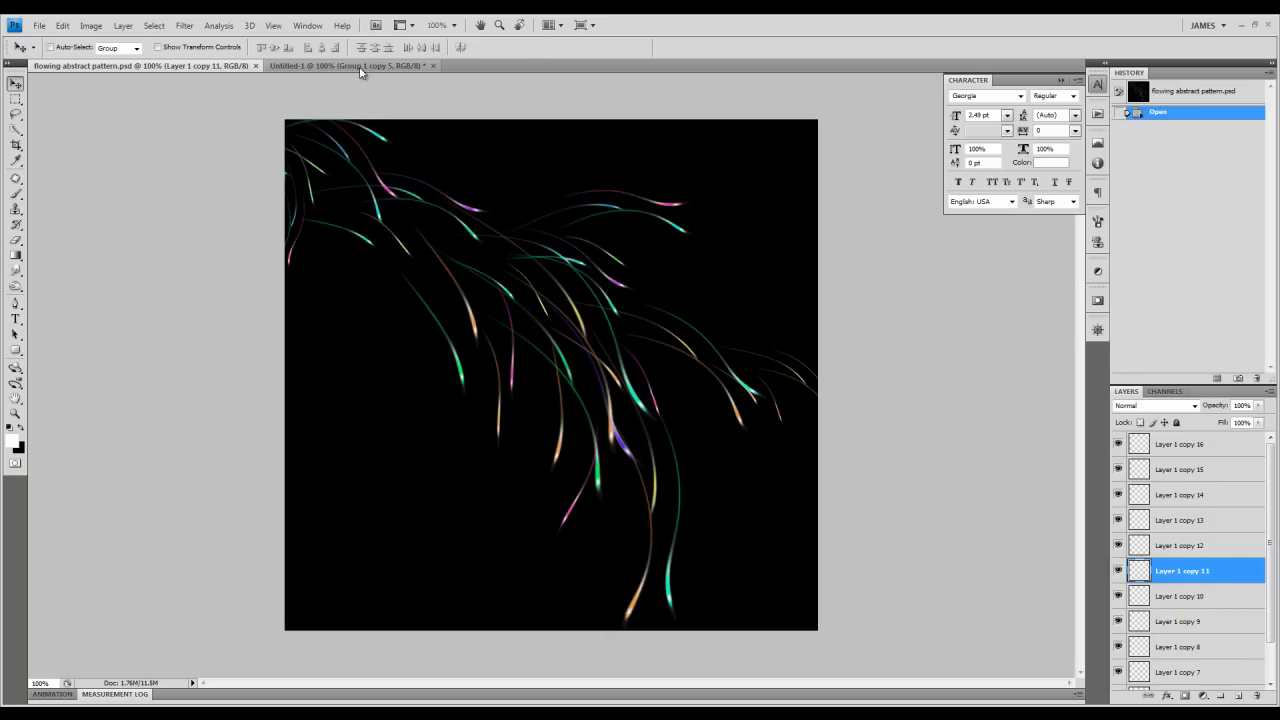
pyautogui.click(360, 67)
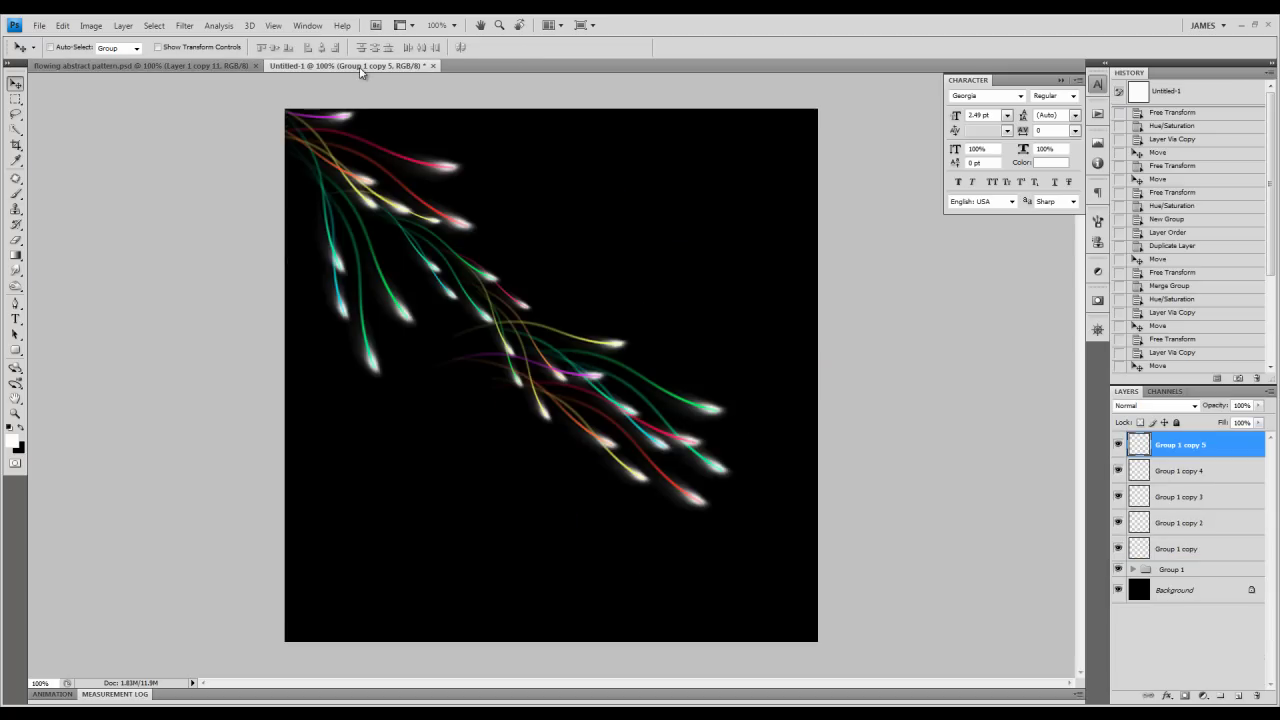
pyautogui.click(217, 67)
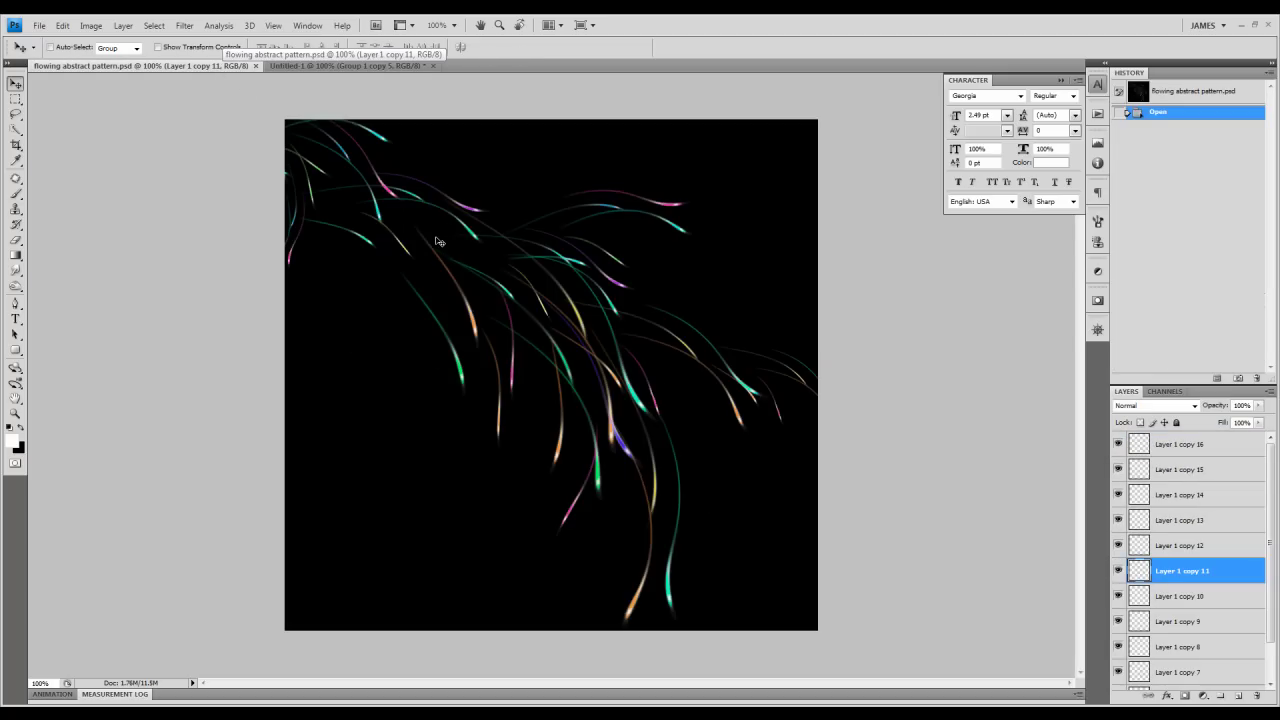
pyautogui.click(311, 67)
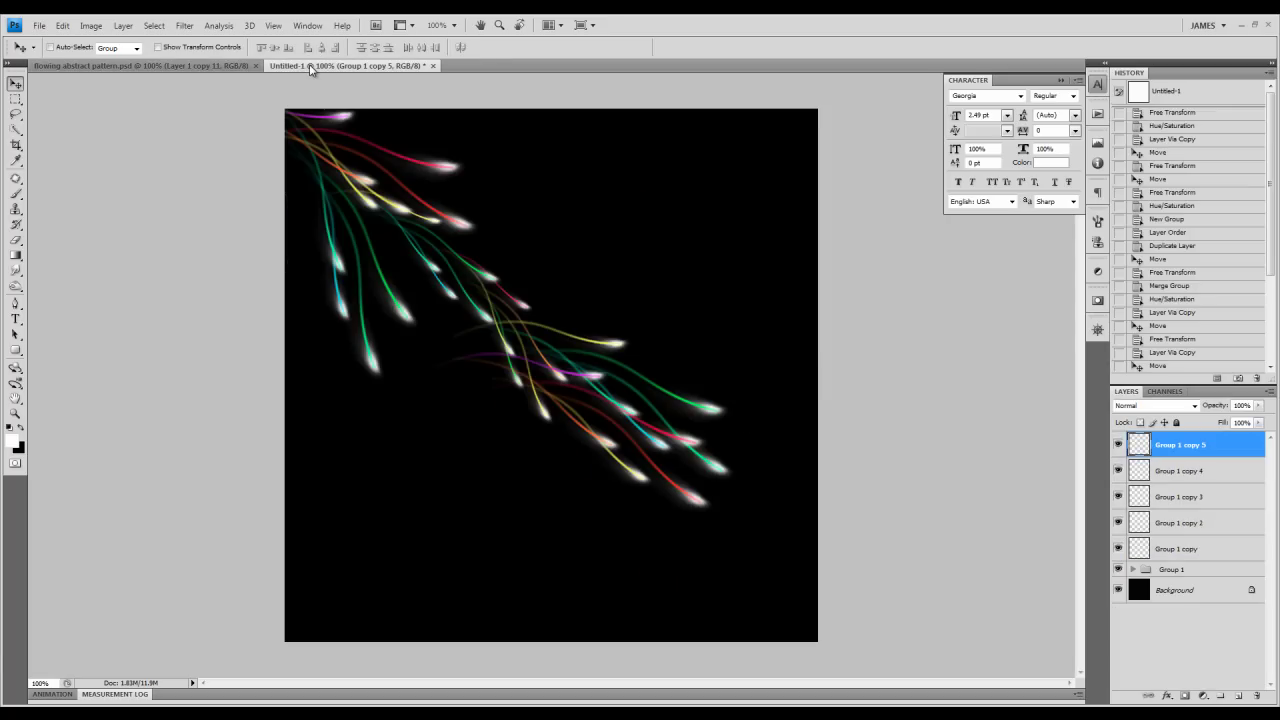
pyautogui.click(211, 65)
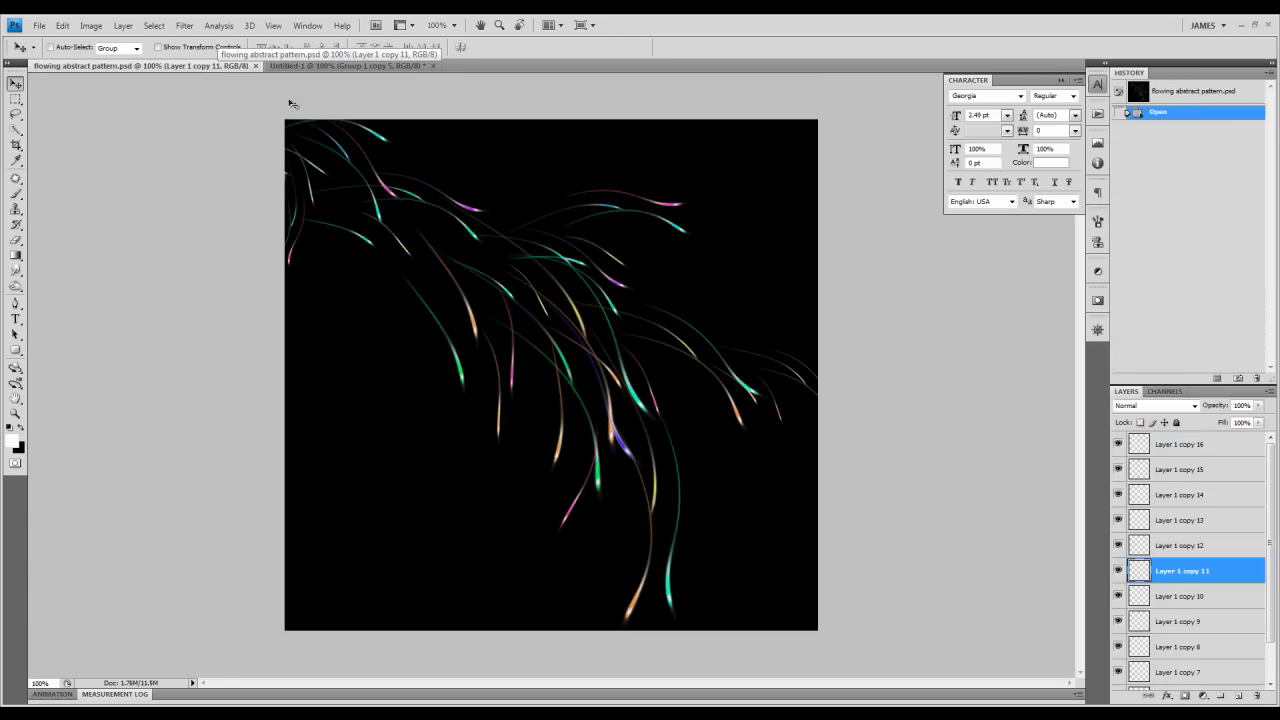